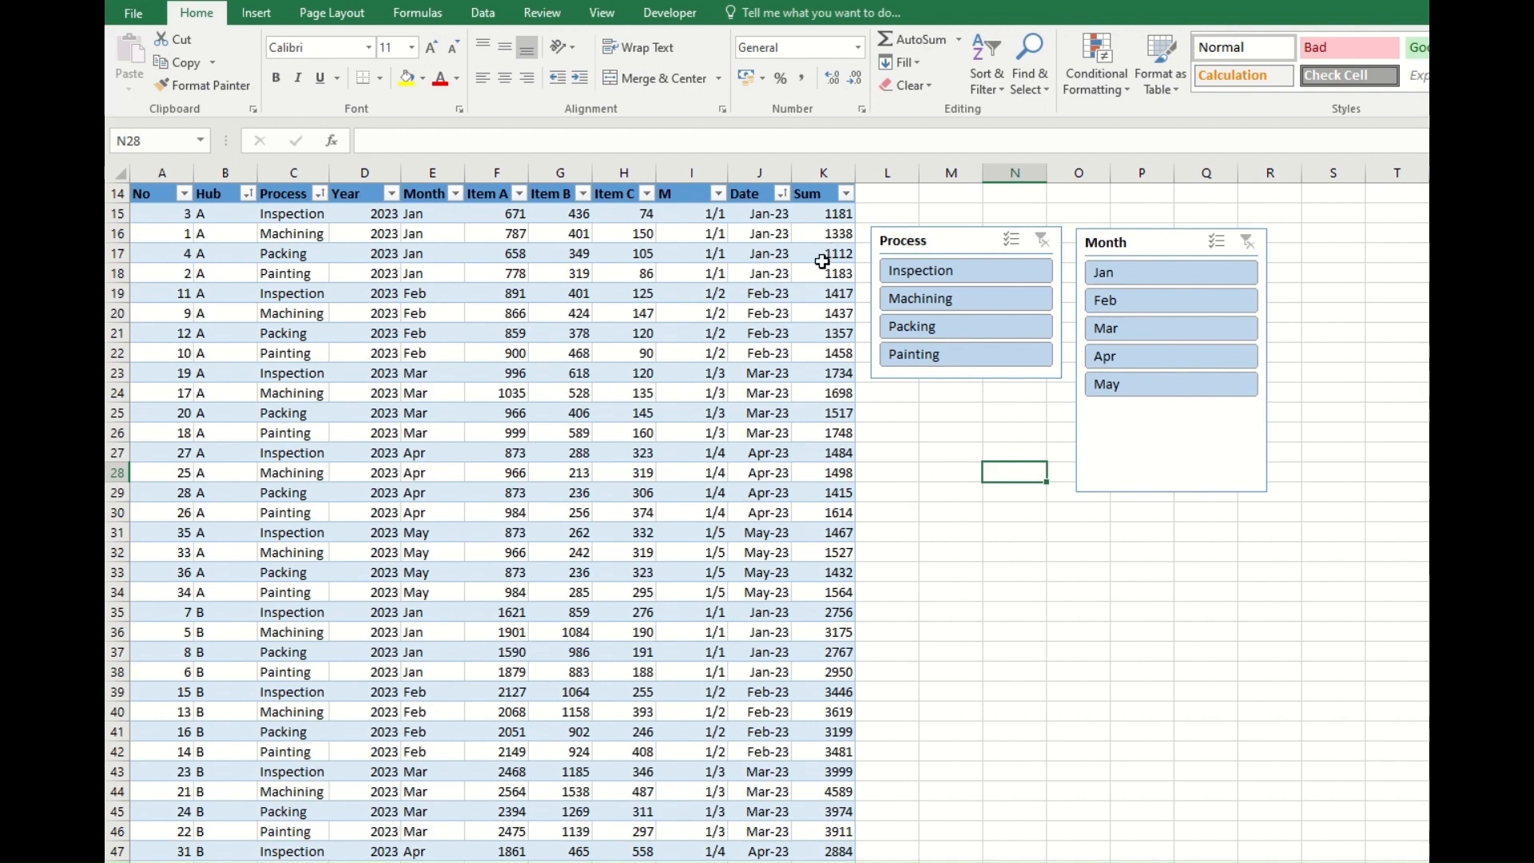
Insert the recommended PivotTable "Sum of Item A by Process" from the whole data table.
{"action": "left_click", "coordinate": [440, 352]}
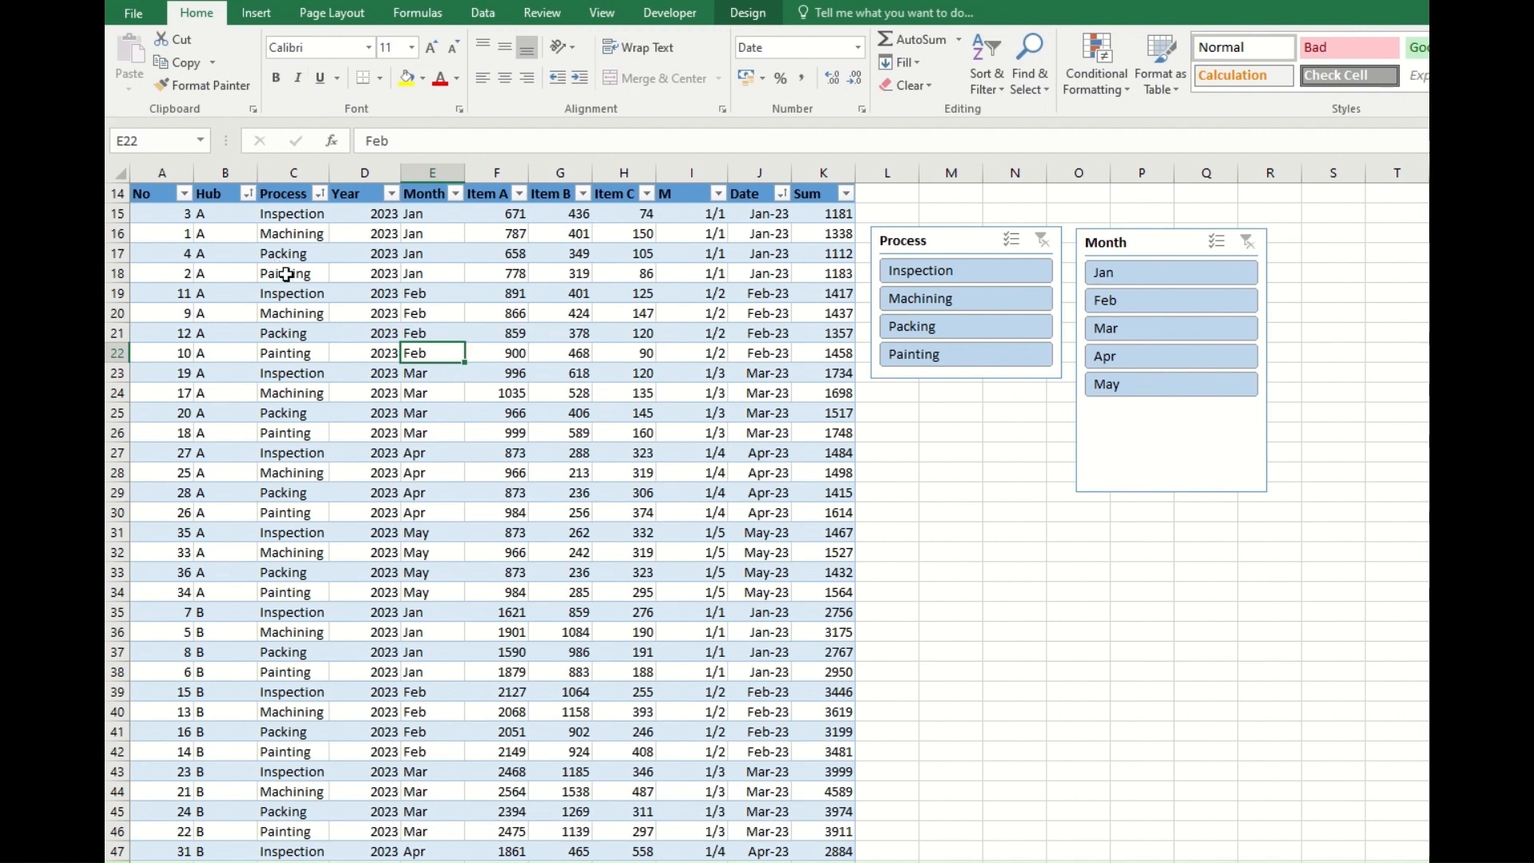
{"action": "key", "text": "ctrl+a"}
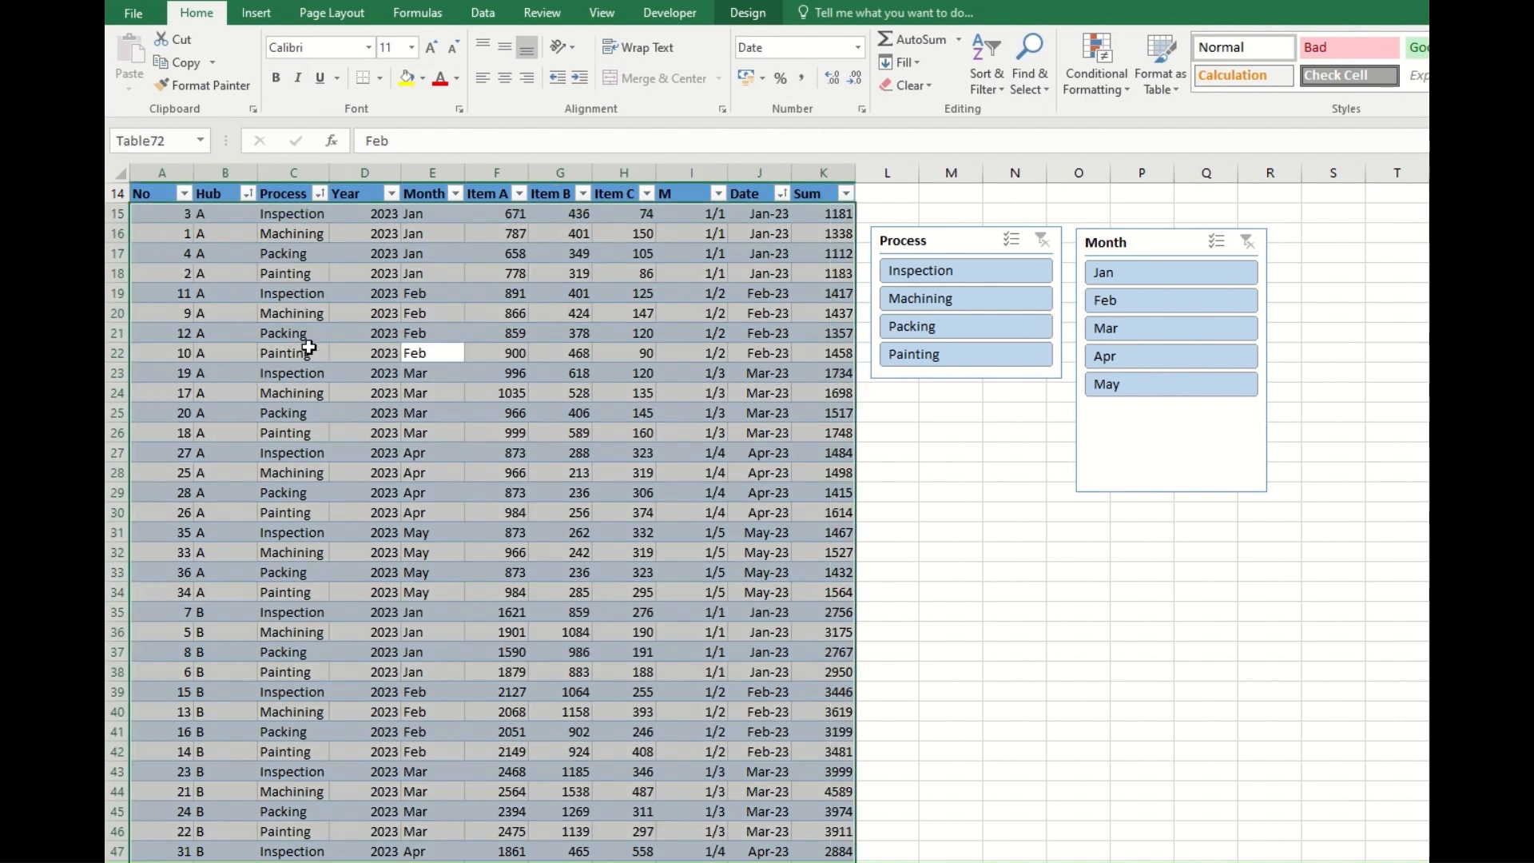
{"action": "left_click", "coordinate": [255, 13]}
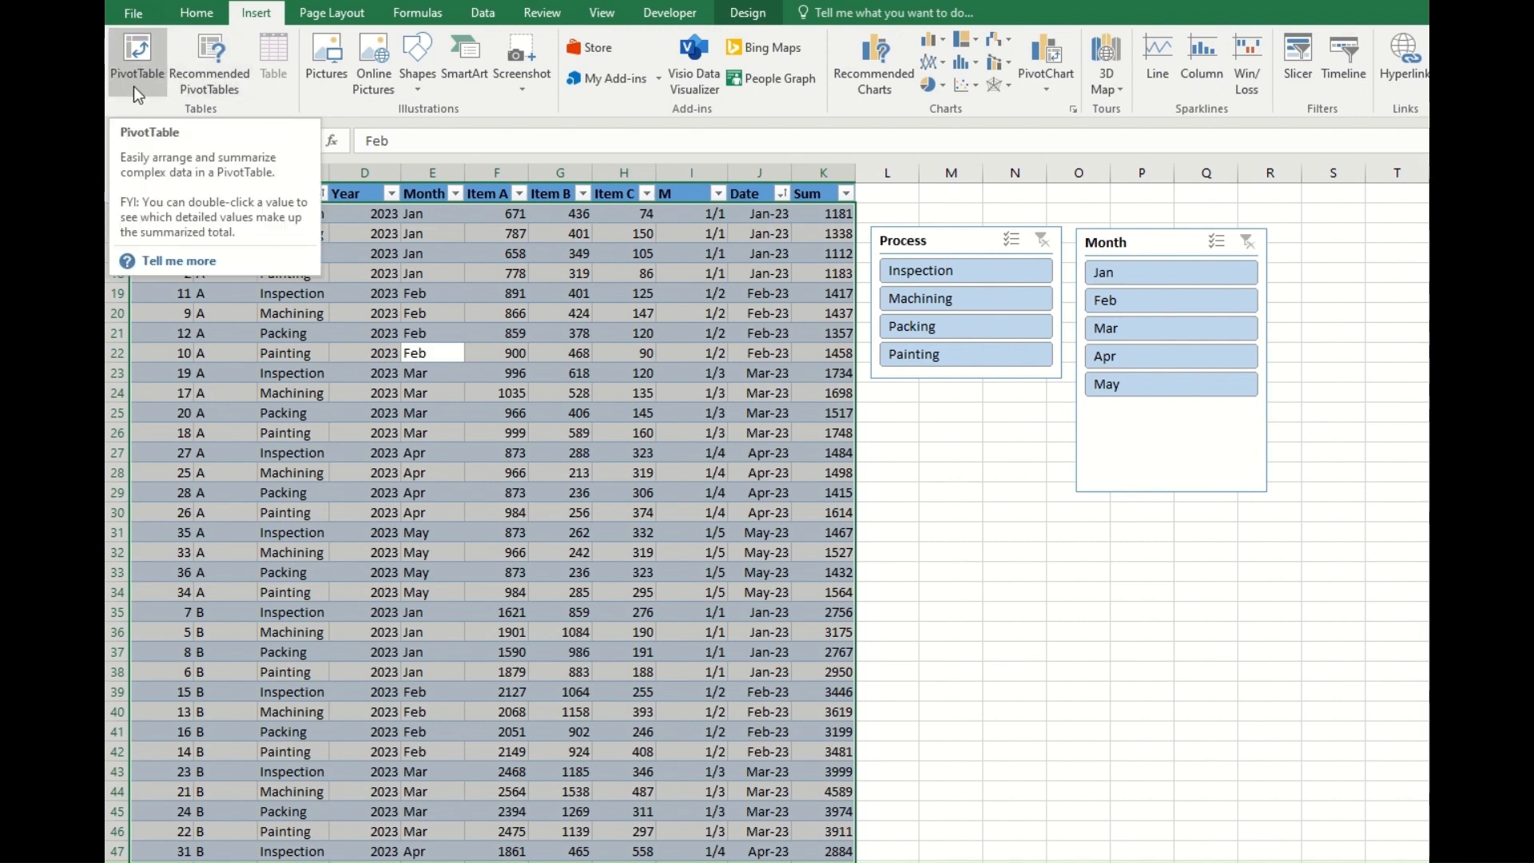
{"action": "left_click", "coordinate": [231, 90]}
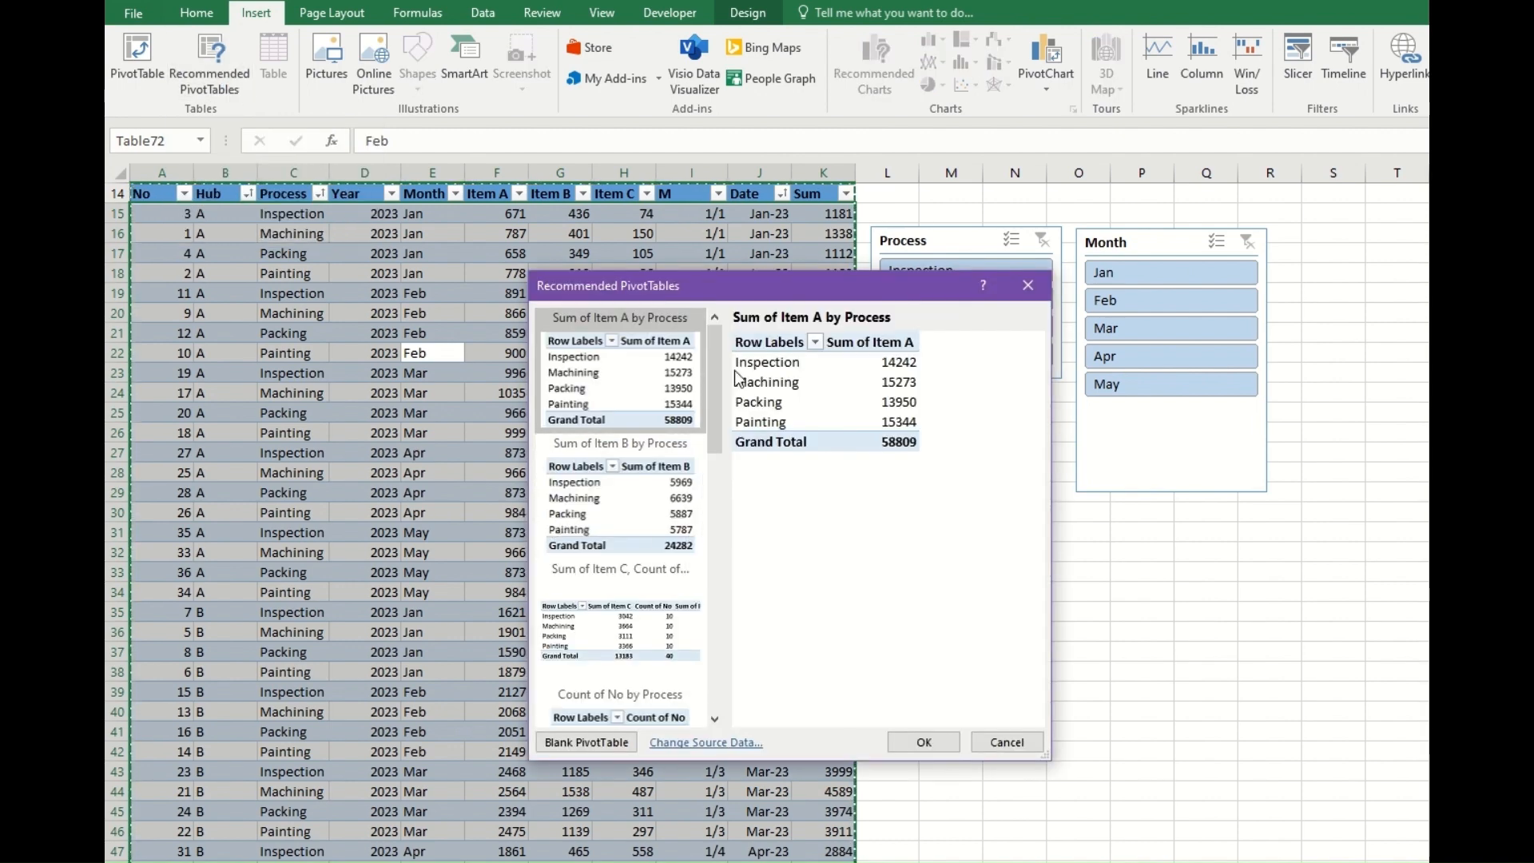
{"action": "left_click", "coordinate": [647, 489]}
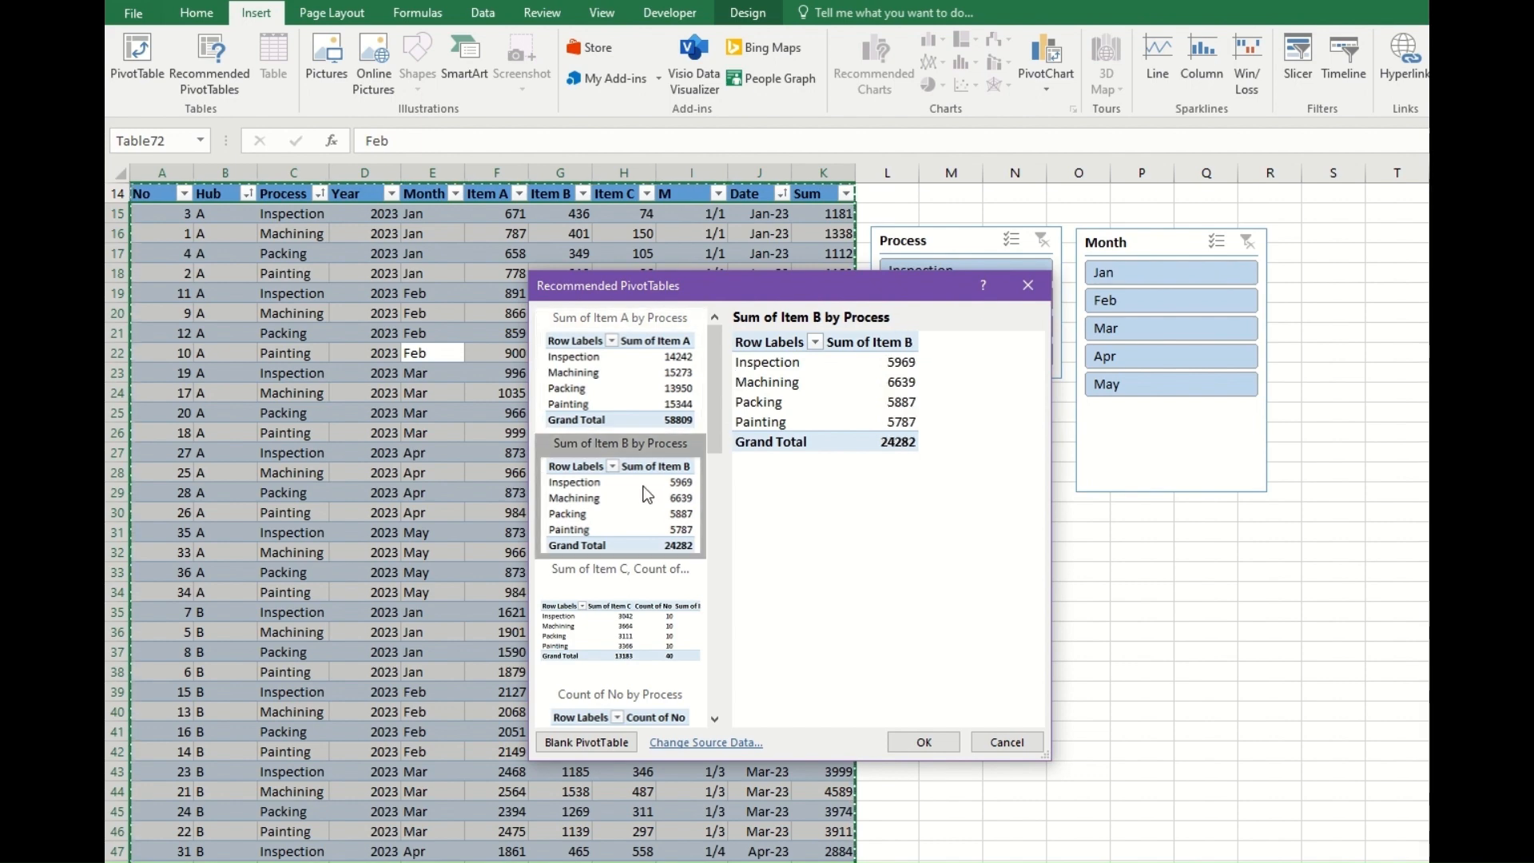
{"action": "left_click", "coordinate": [637, 629]}
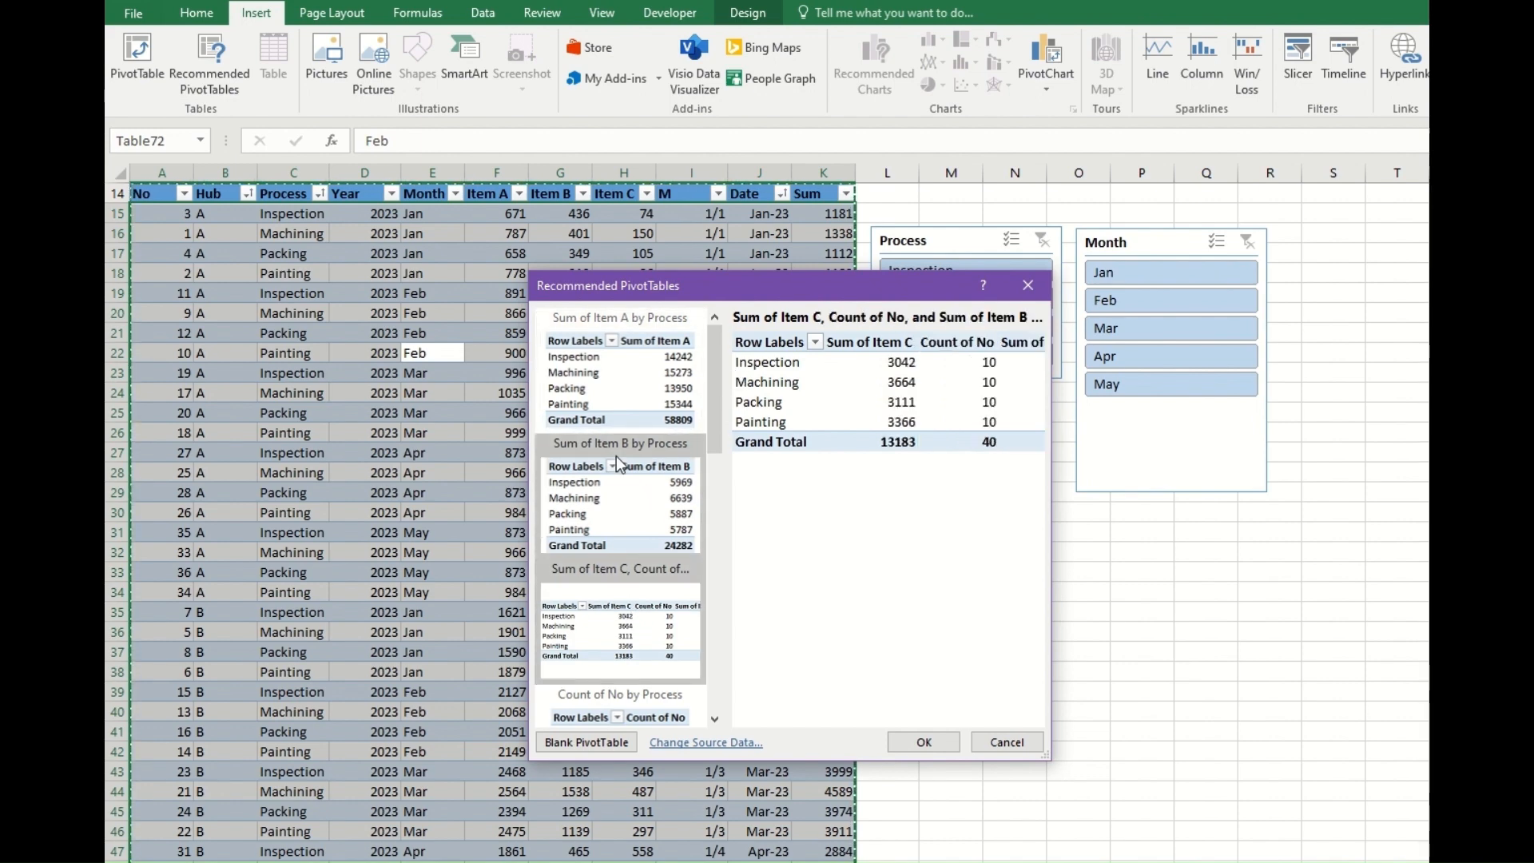
{"action": "left_click", "coordinate": [609, 396]}
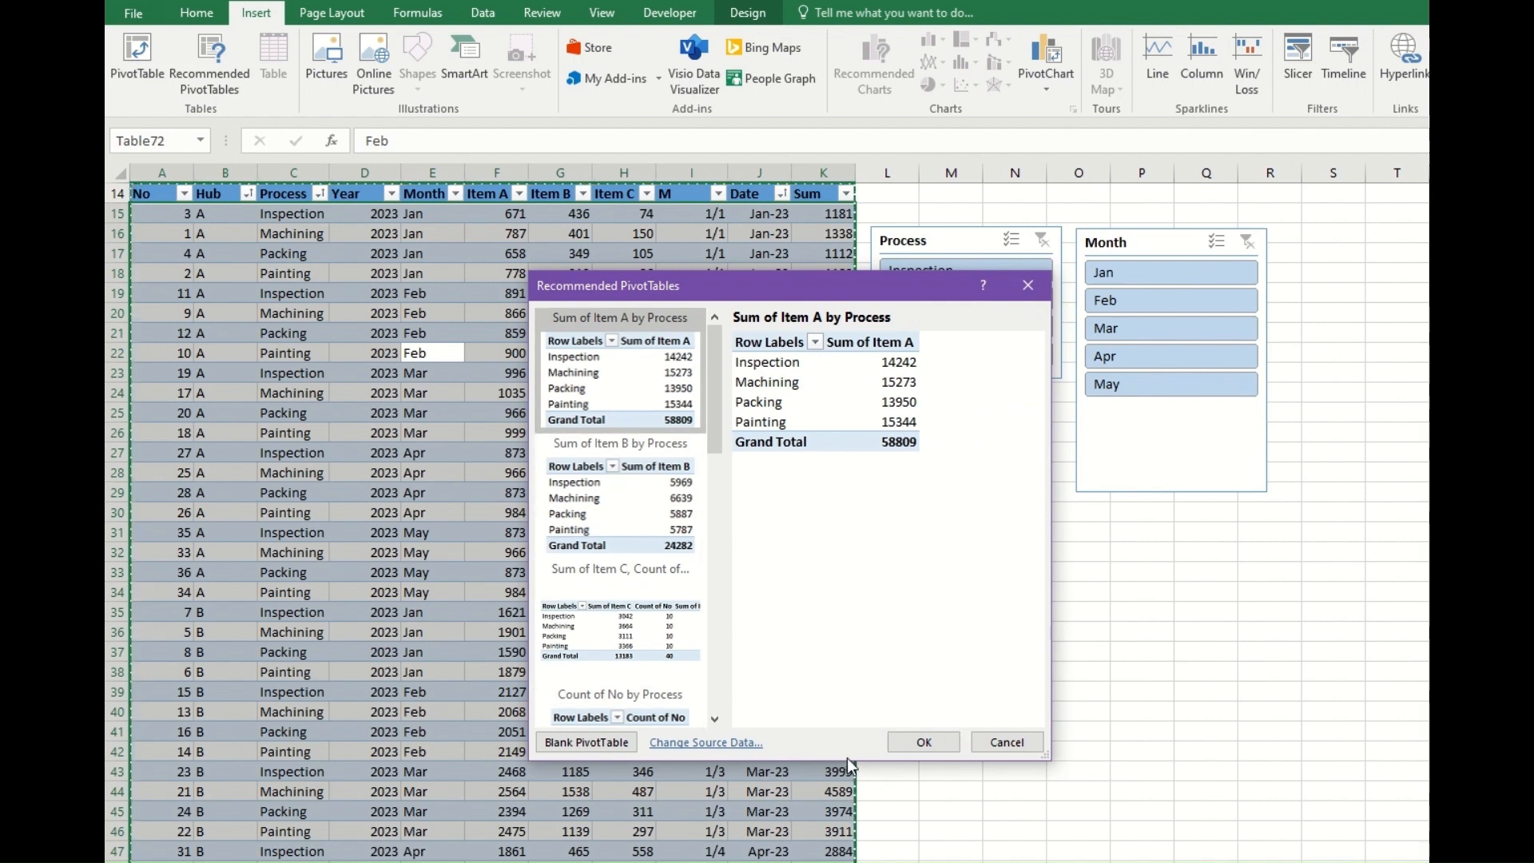
{"action": "left_click", "coordinate": [923, 744]}
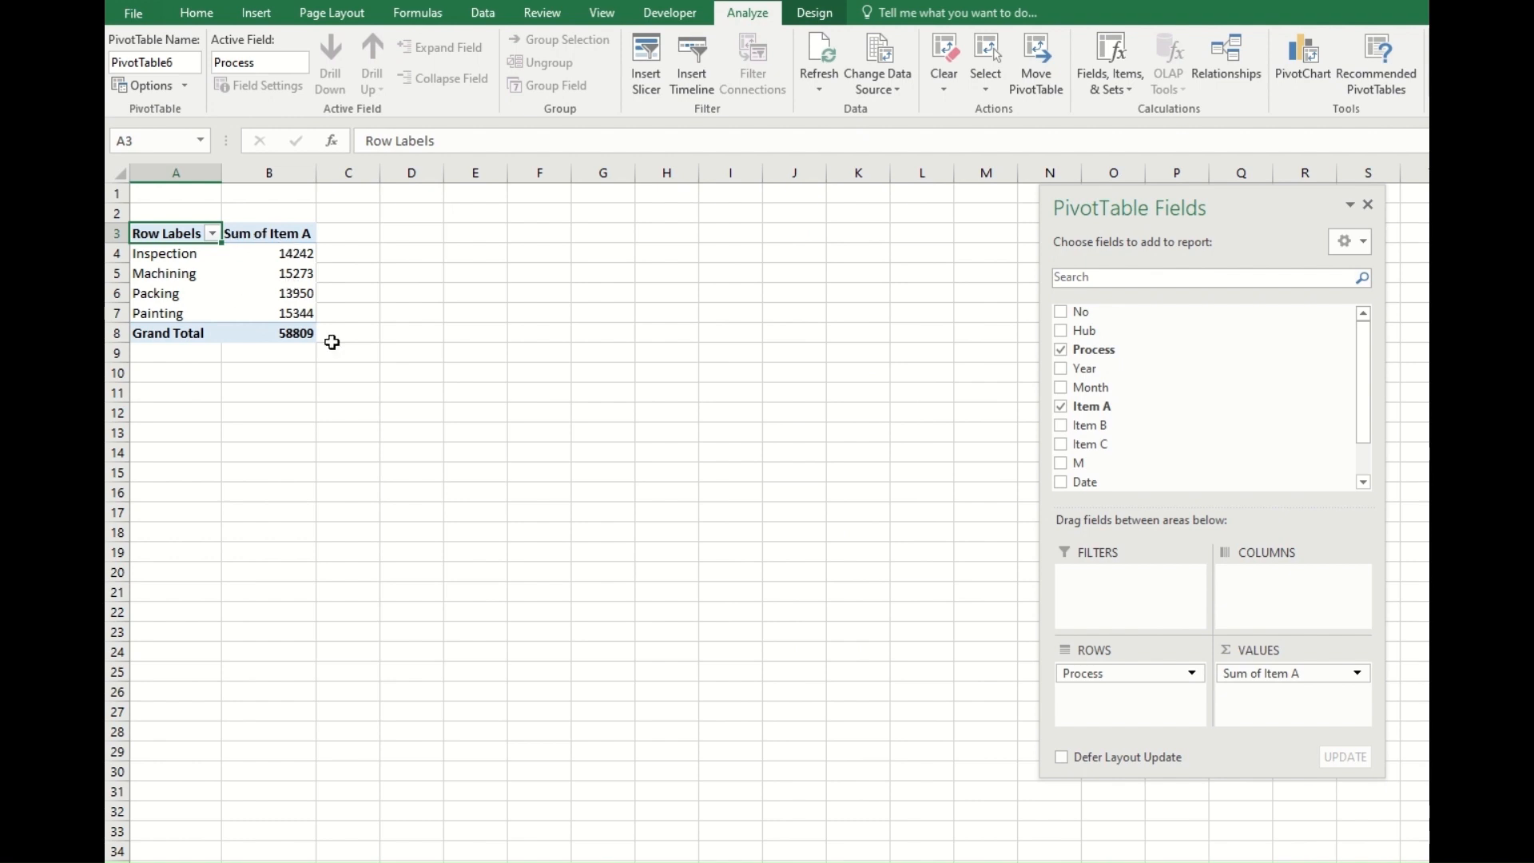
Add Item B, Item C and Date to the PivotTable and move the Months field to the report filter.
{"action": "left_click", "coordinate": [1062, 426]}
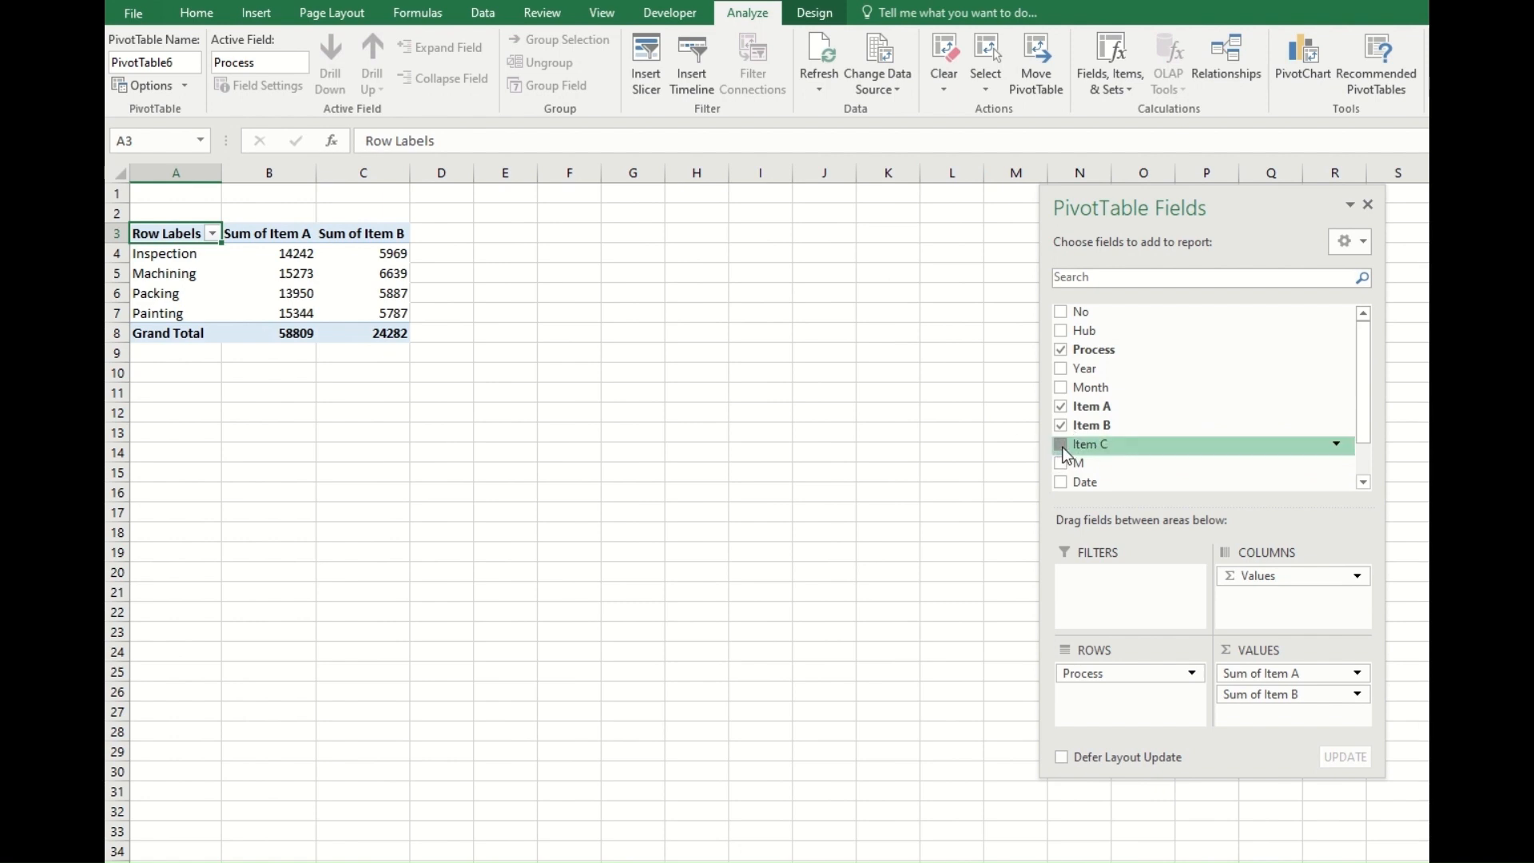
{"action": "left_click", "coordinate": [1061, 445]}
{"action": "left_click", "coordinate": [1061, 483]}
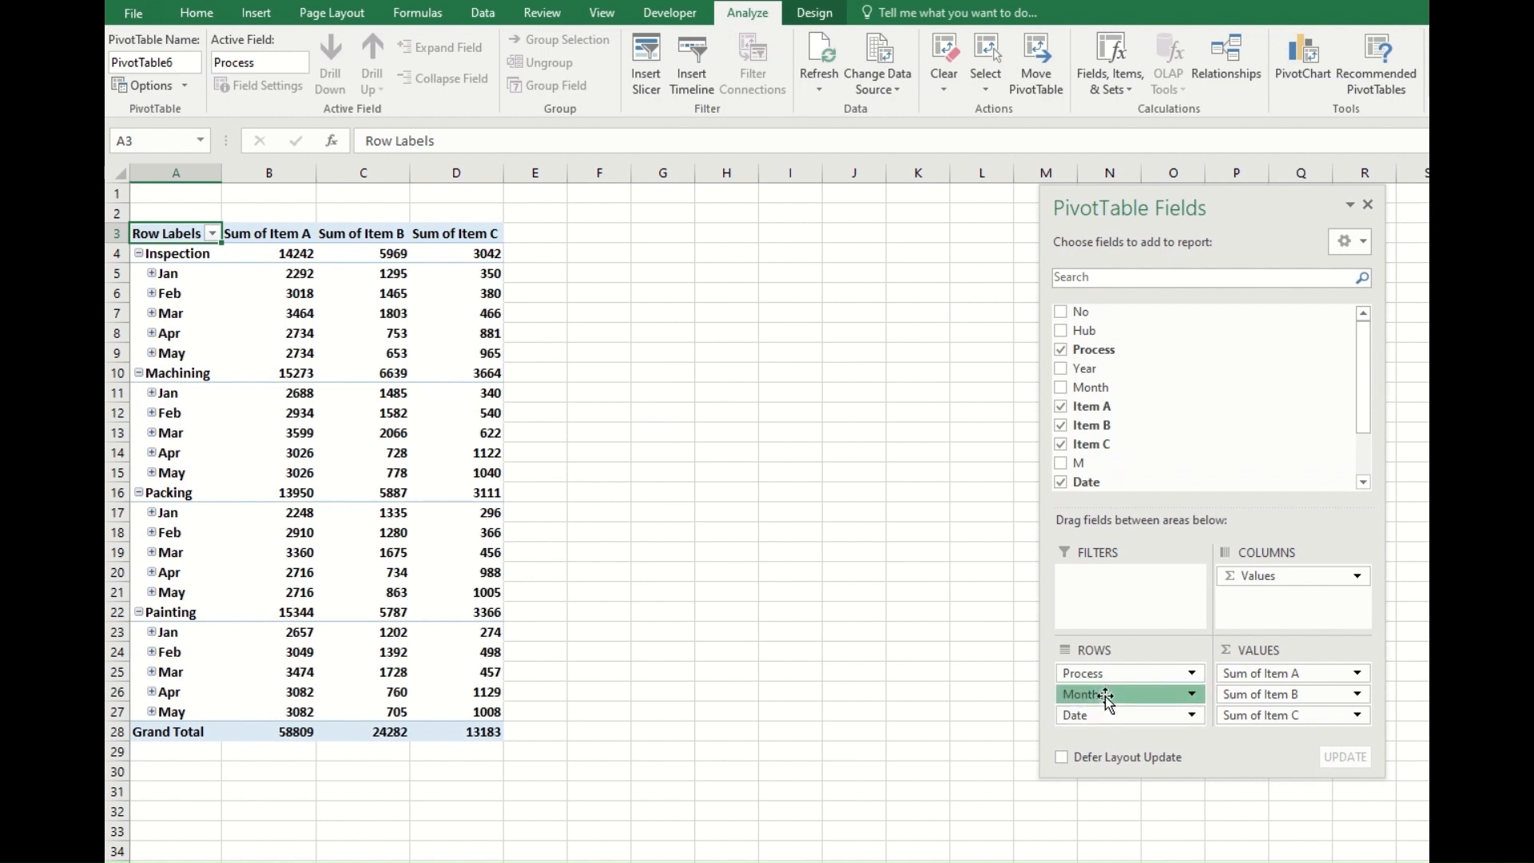
{"action": "left_click_drag", "start_coordinate": [1107, 699], "coordinate": [1116, 584]}
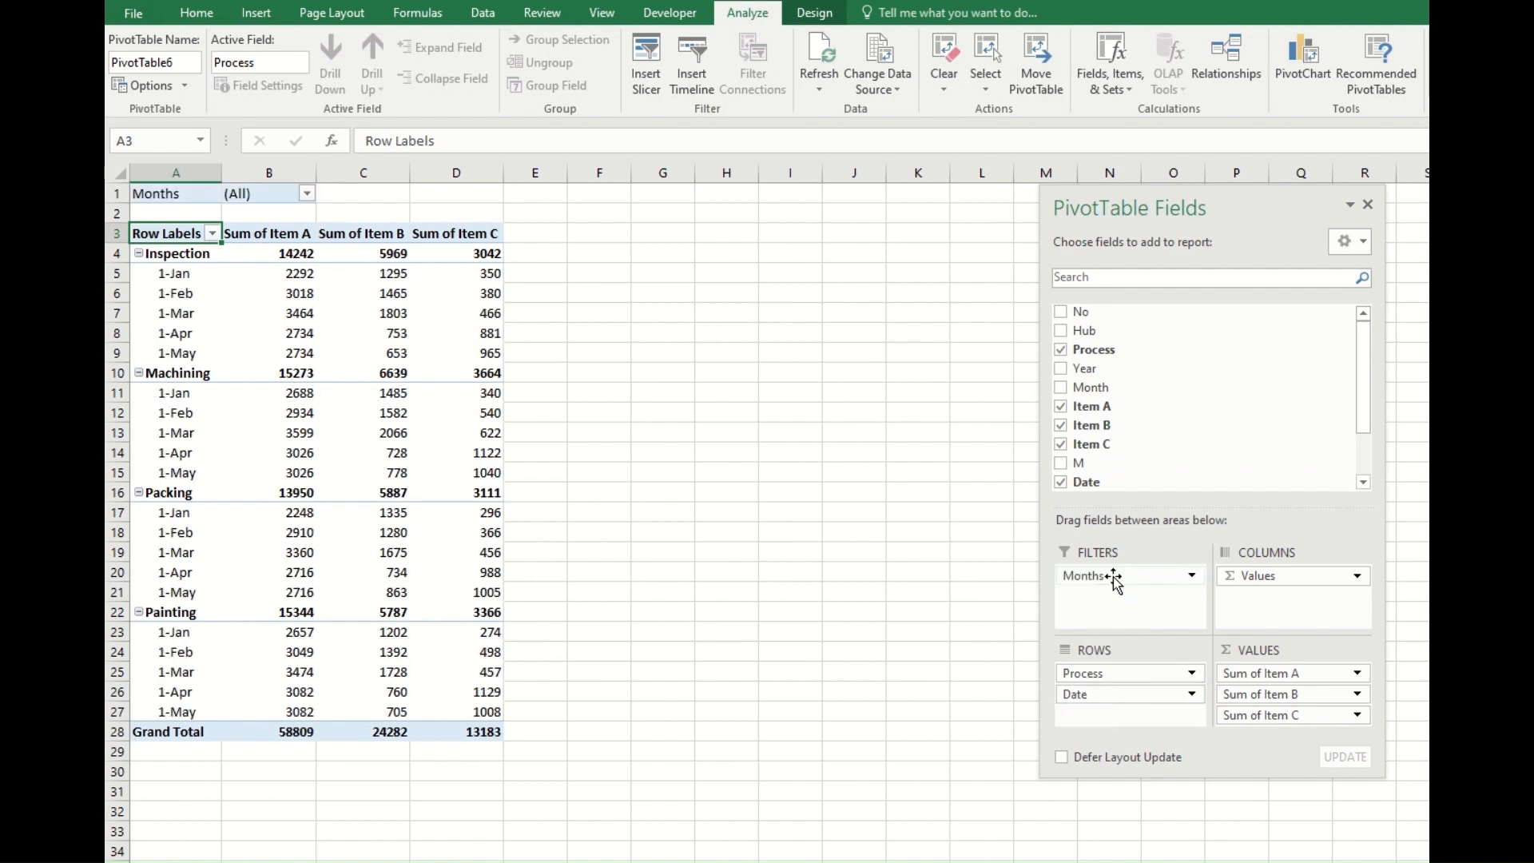
Enable multiple selection in the Months report filter and show only Aug.
{"action": "left_click", "coordinate": [307, 195]}
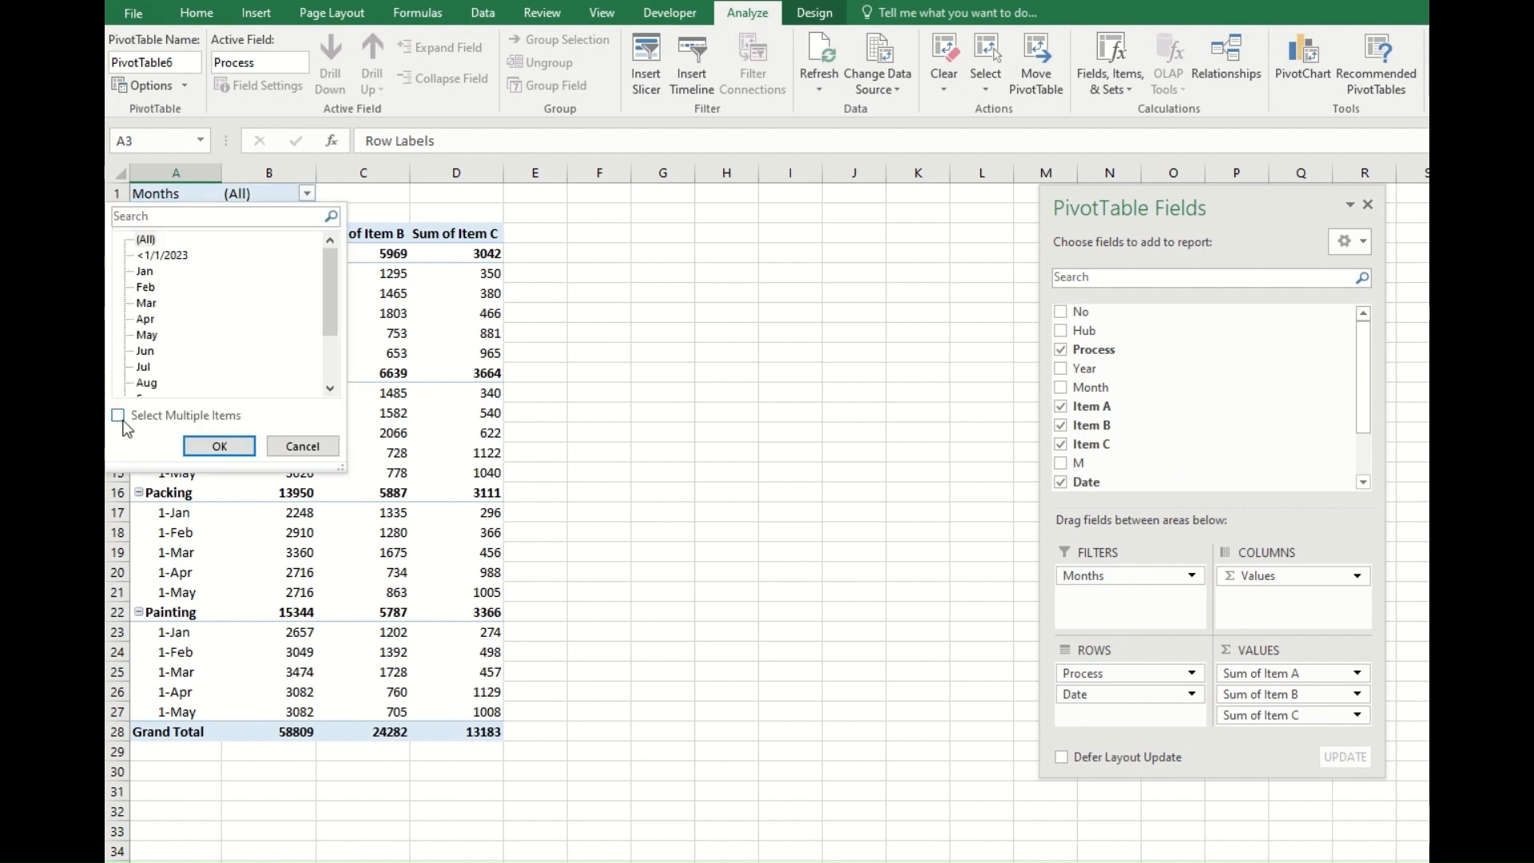
{"action": "left_click", "coordinate": [119, 417]}
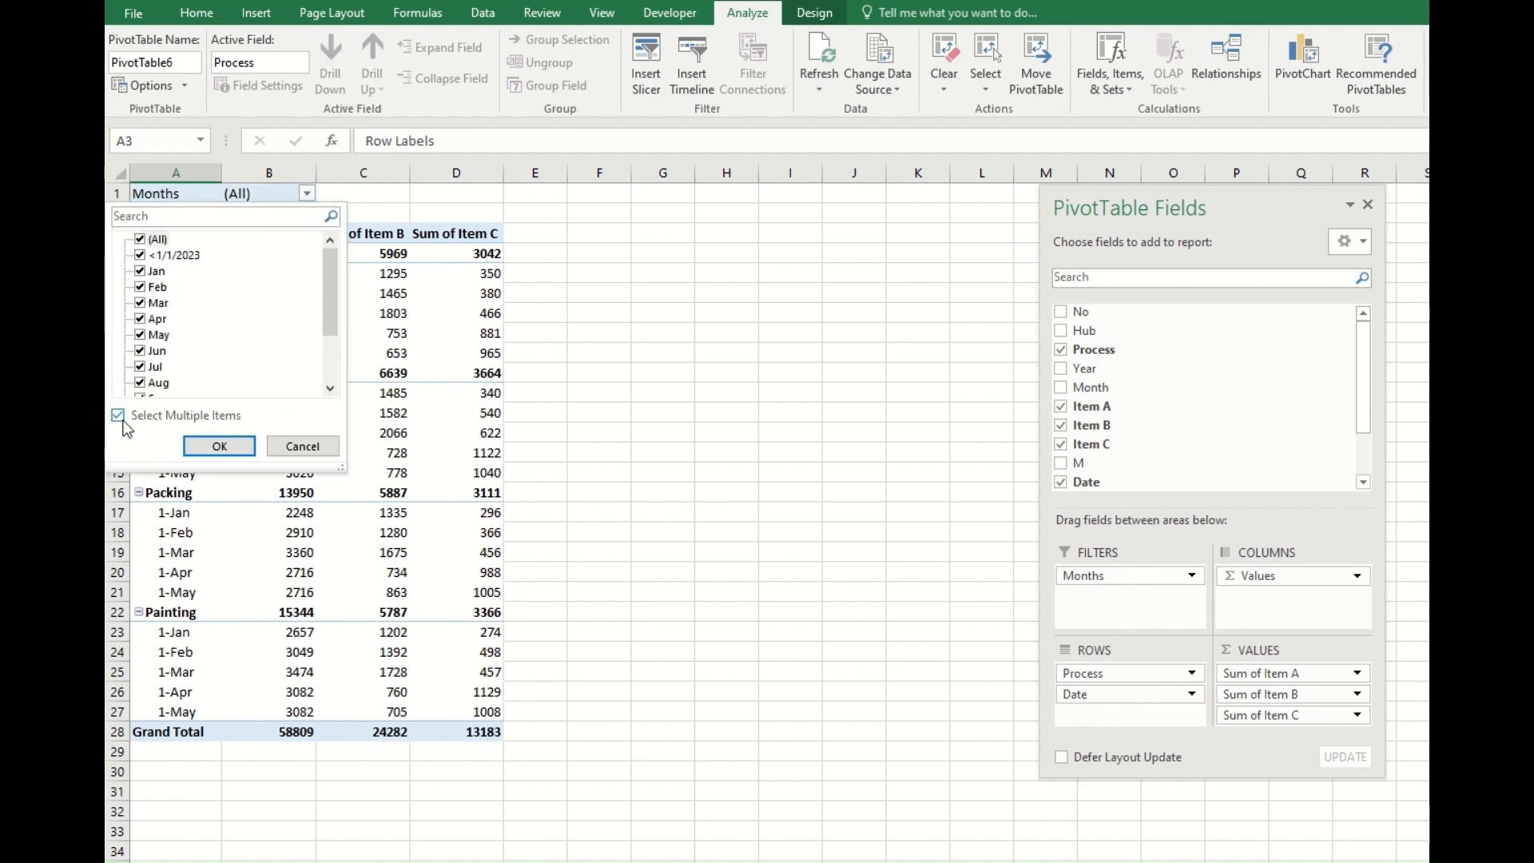
{"action": "left_click", "coordinate": [141, 240]}
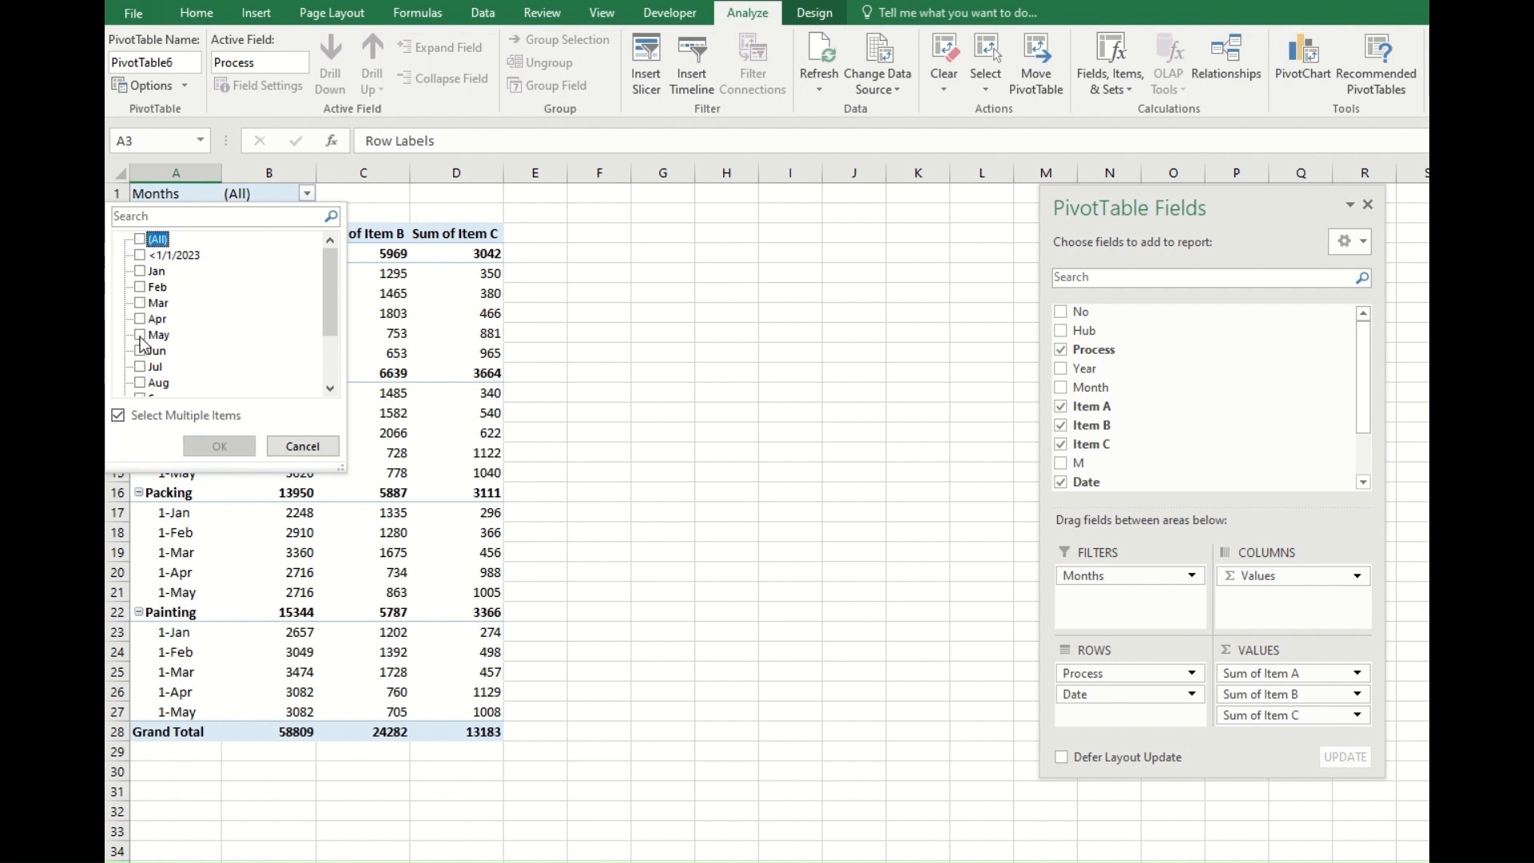
{"action": "left_click", "coordinate": [141, 384]}
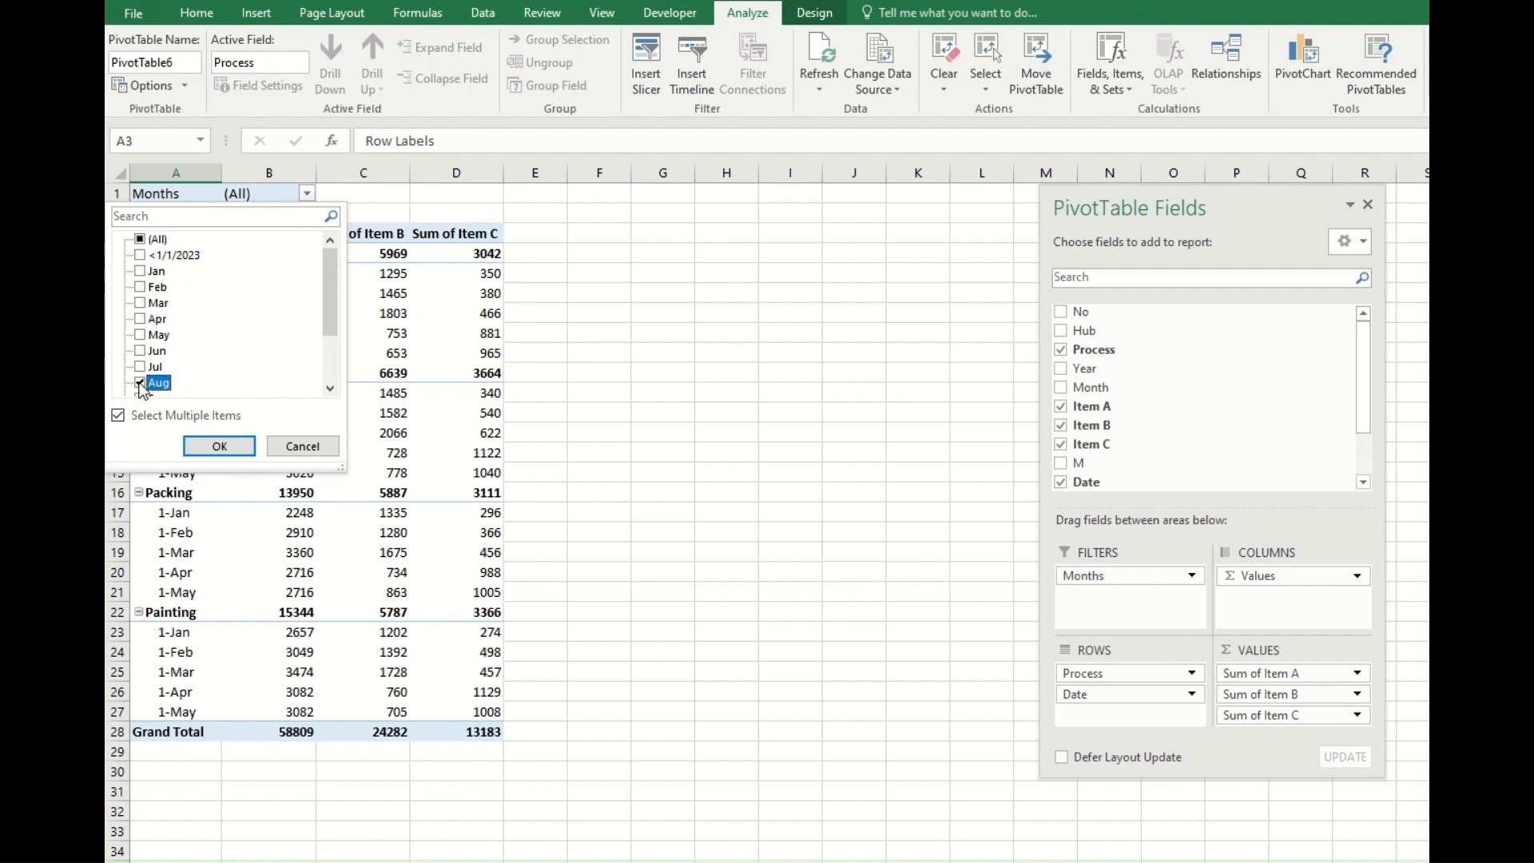
{"action": "left_click", "coordinate": [218, 447]}
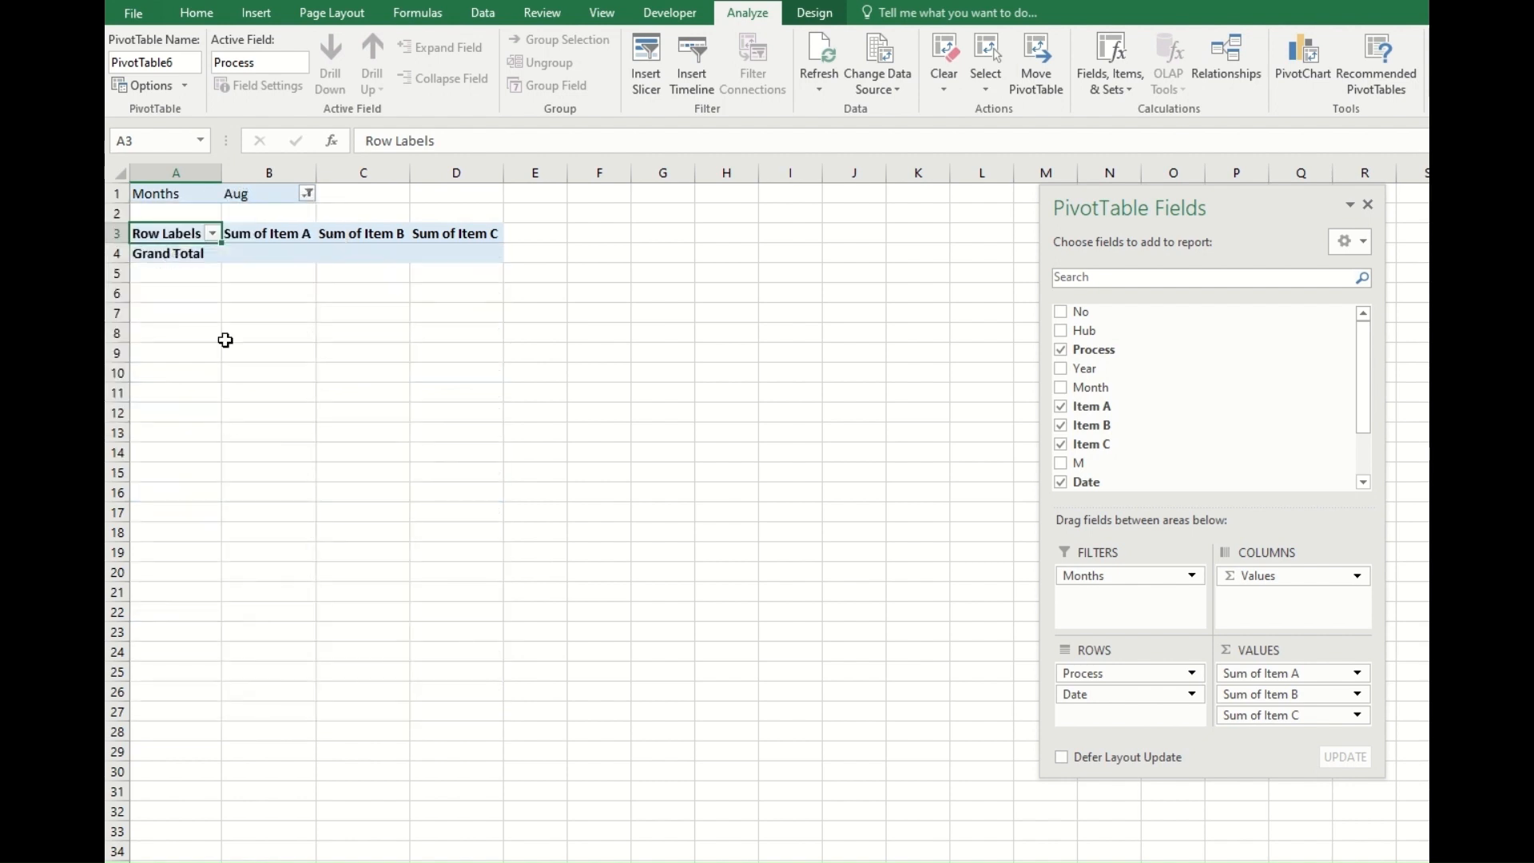
Set the Months report filter to Mar only and check the Date column in the source table.
{"action": "left_click", "coordinate": [308, 195]}
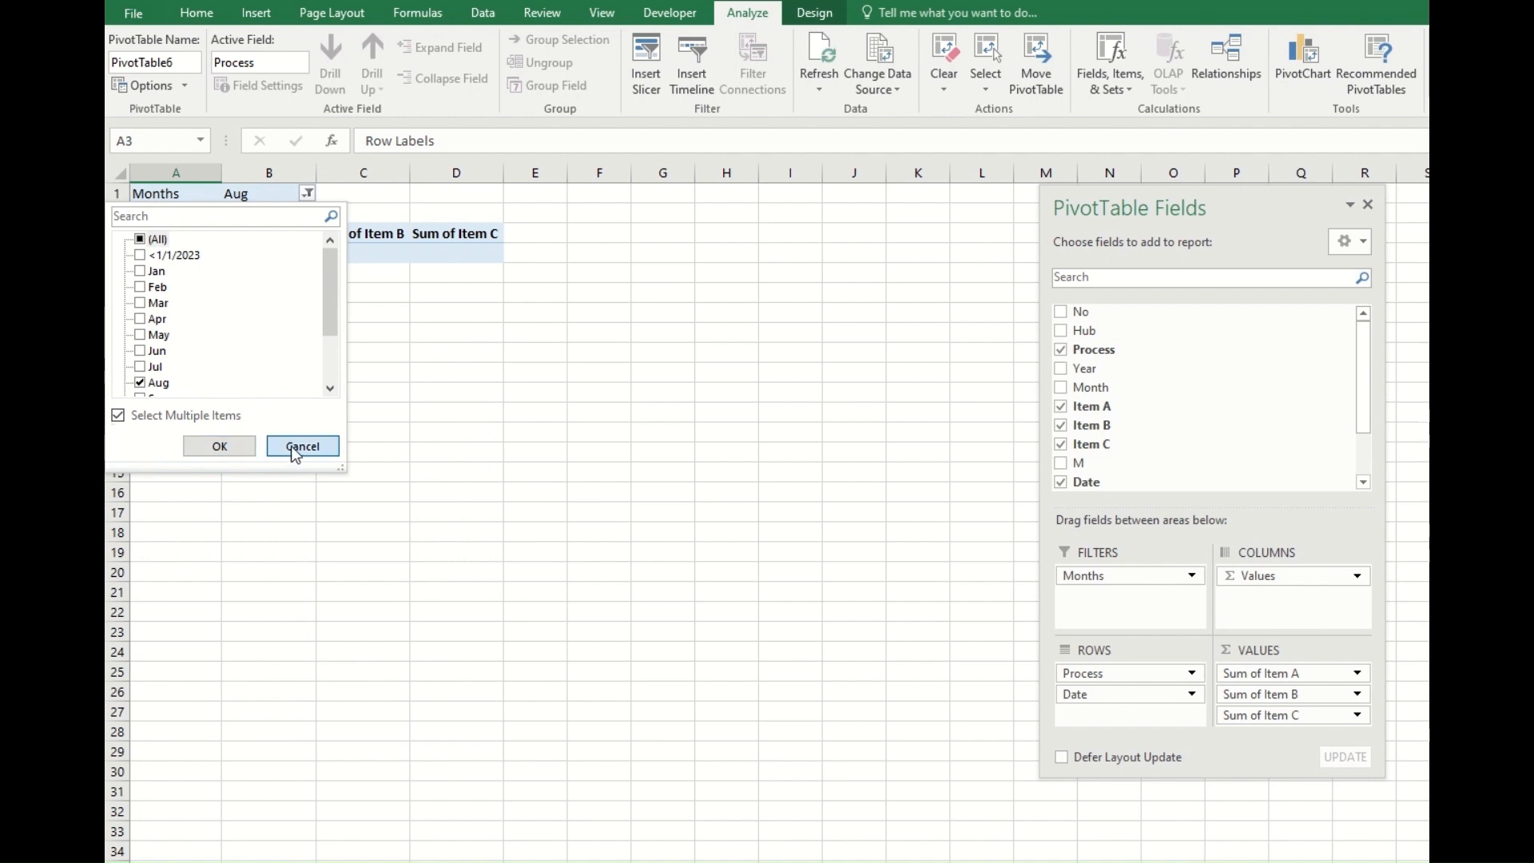
{"action": "left_click", "coordinate": [141, 303]}
{"action": "left_click", "coordinate": [141, 383]}
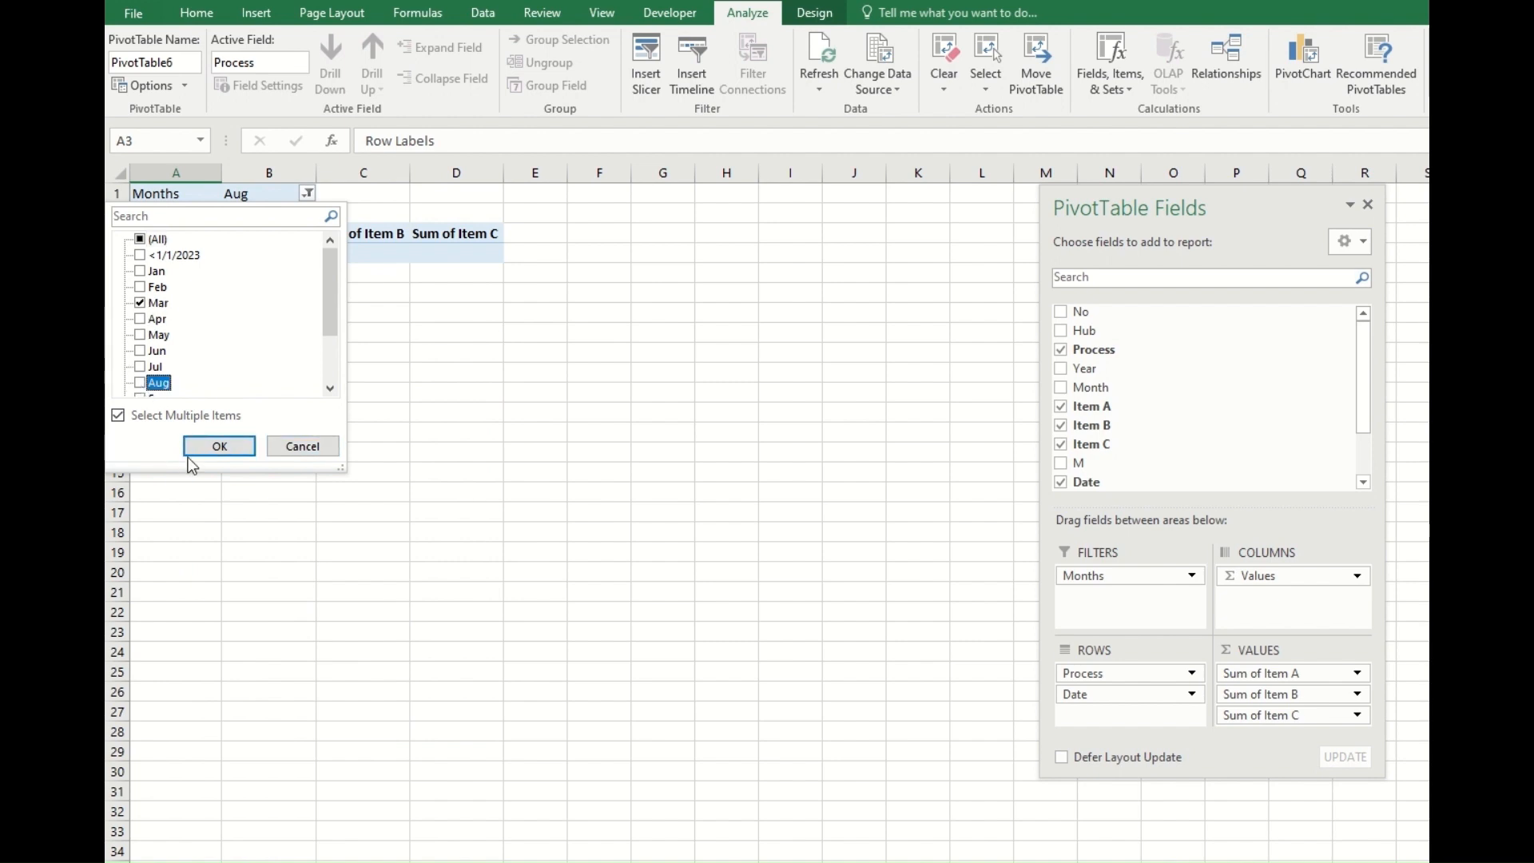
{"action": "left_click", "coordinate": [209, 446]}
{"action": "left_click", "coordinate": [302, 424]}
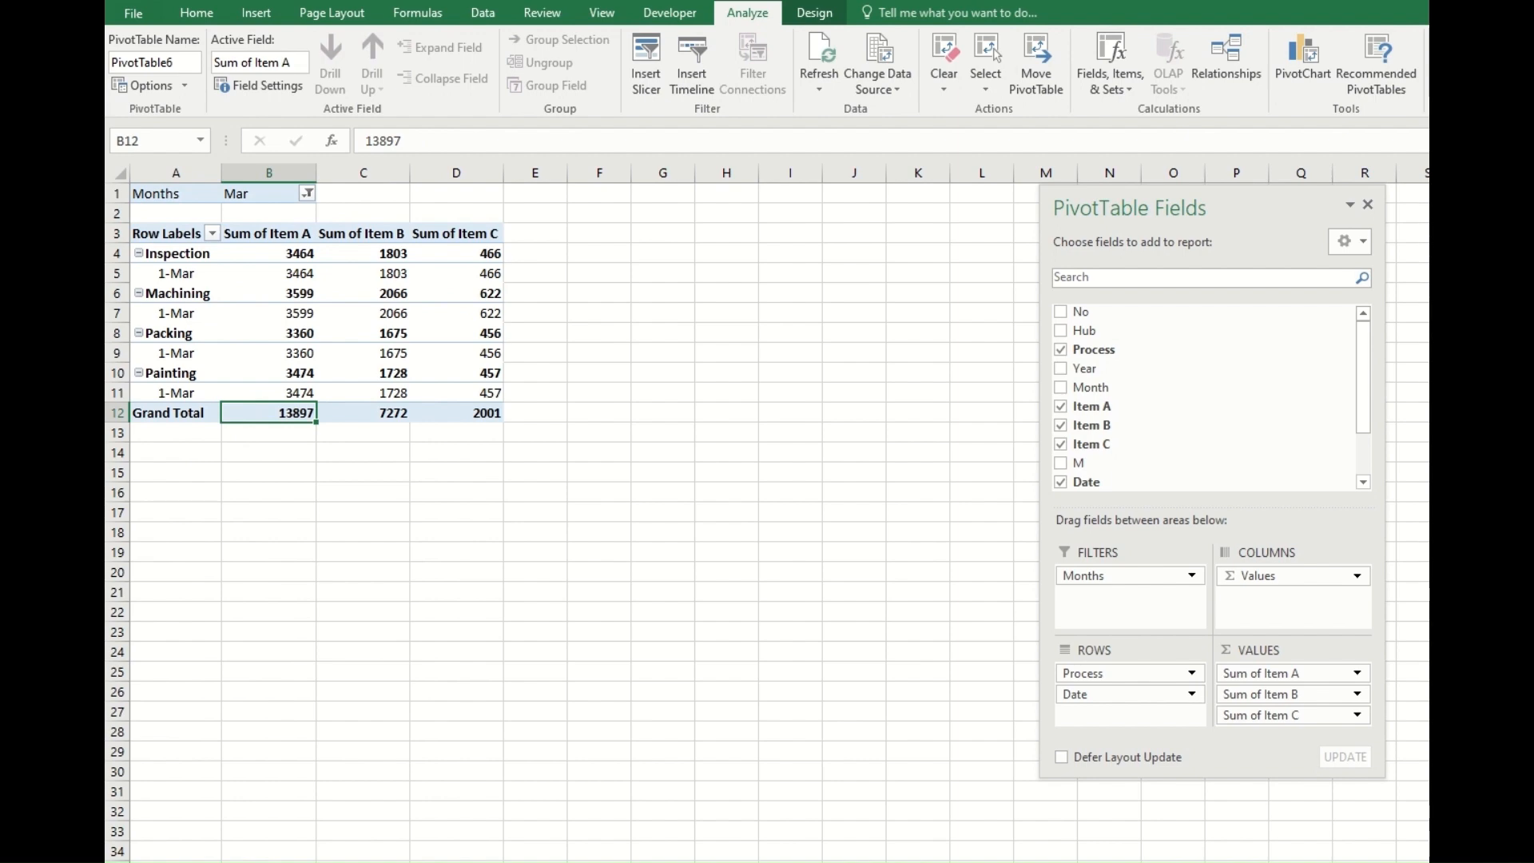
{"action": "key", "text": "ctrl+Page_Down"}
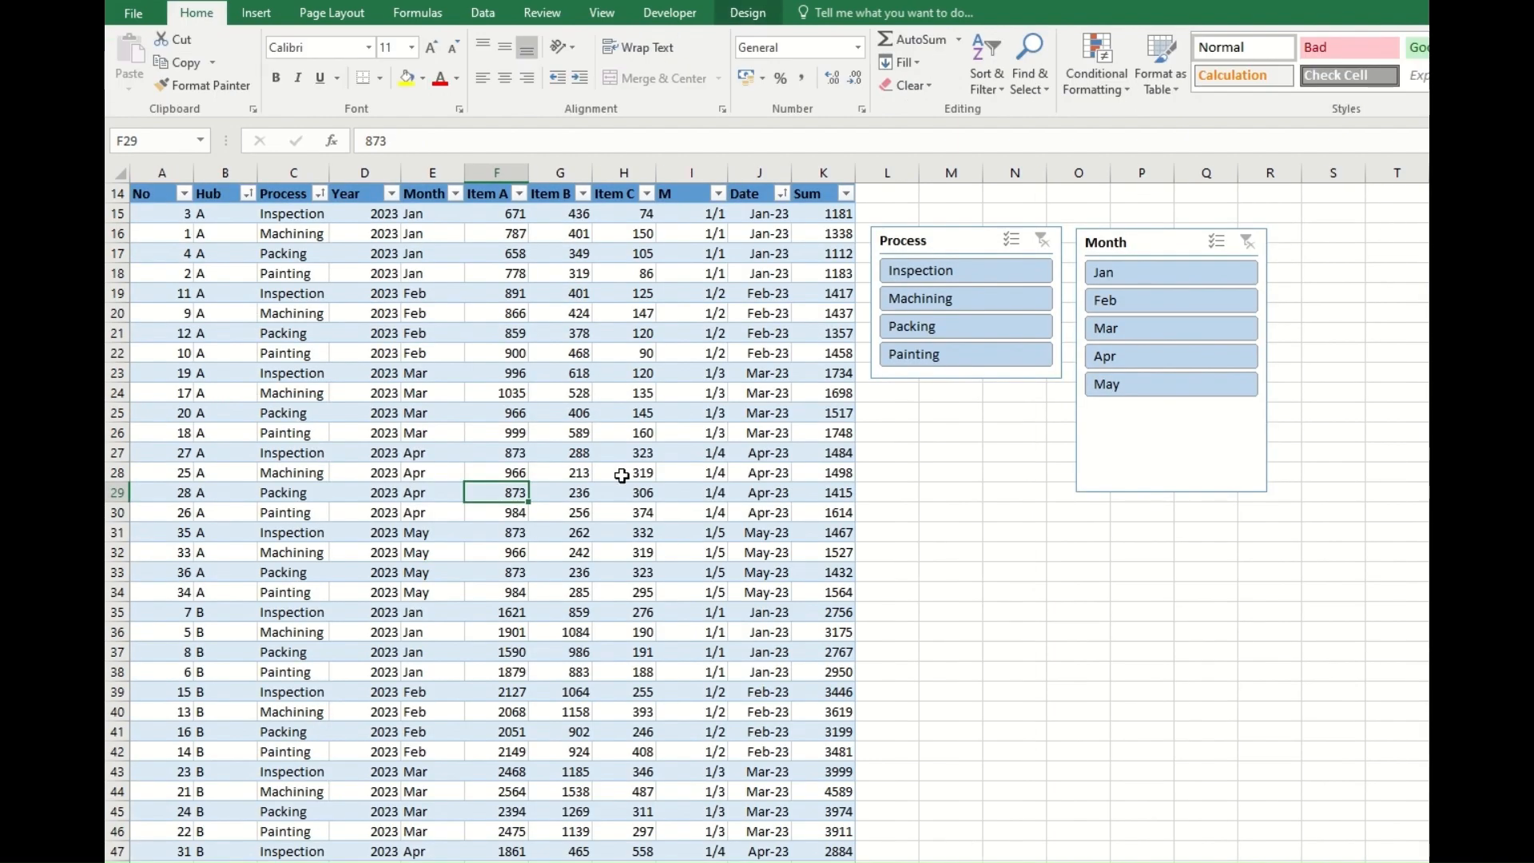
{"action": "left_click", "coordinate": [760, 216]}
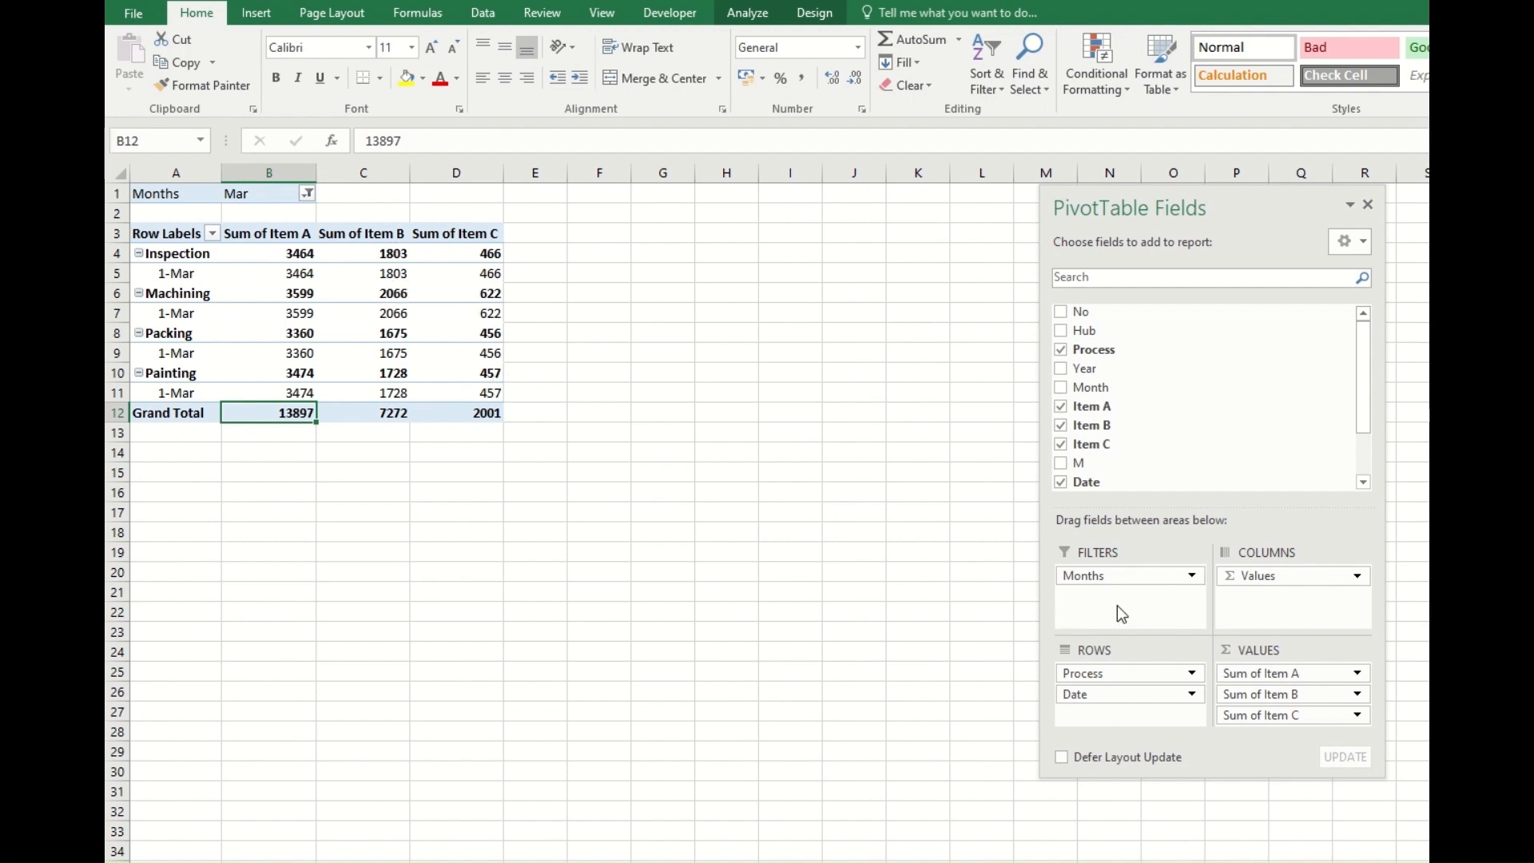
Change the Item A value field to summarize by Average.
{"action": "left_click", "coordinate": [1357, 674]}
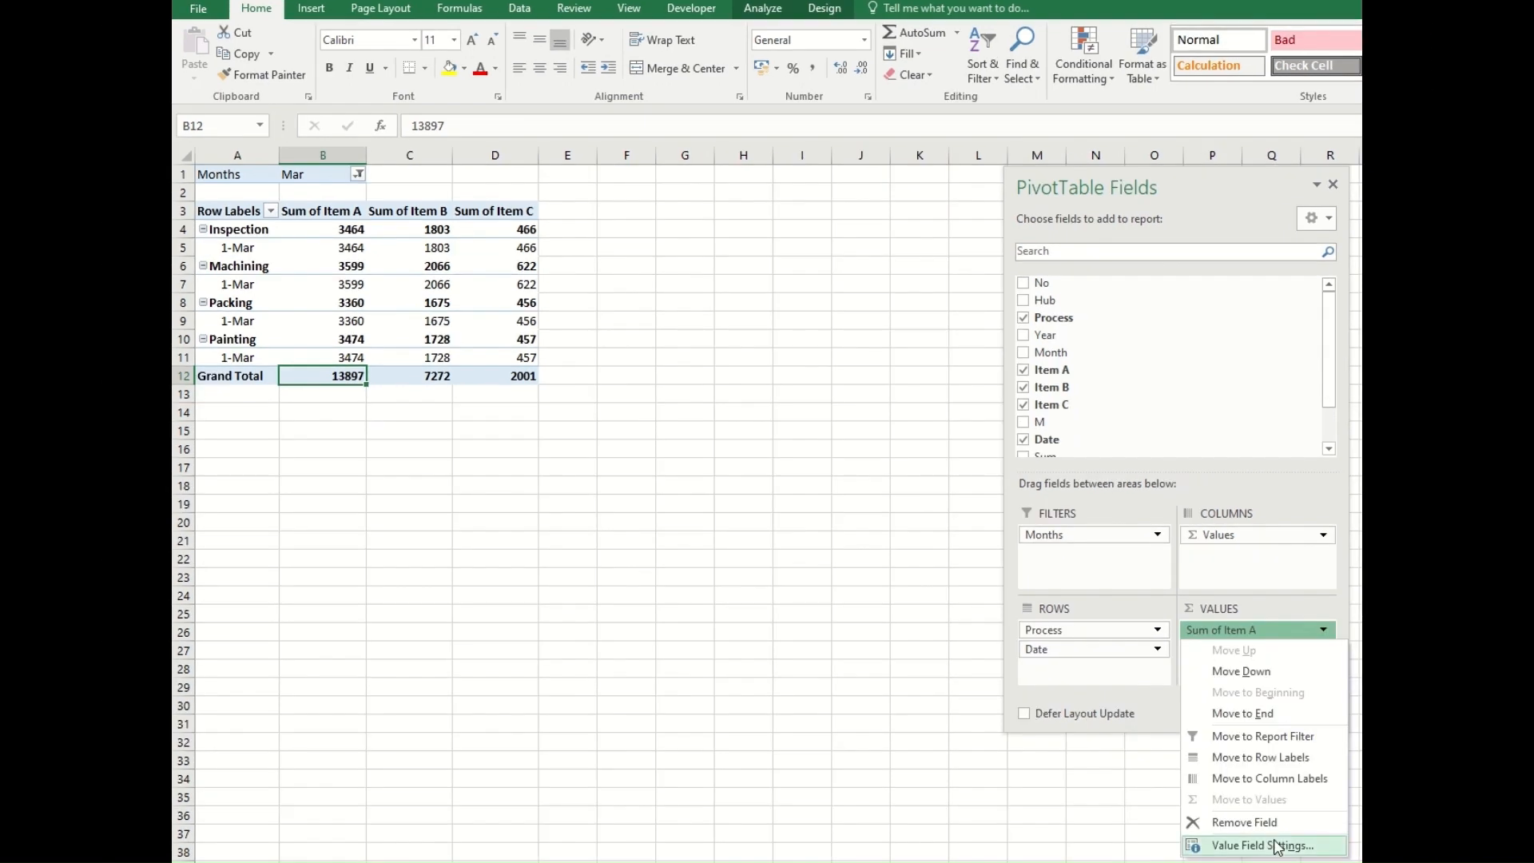
{"action": "left_click", "coordinate": [1276, 845]}
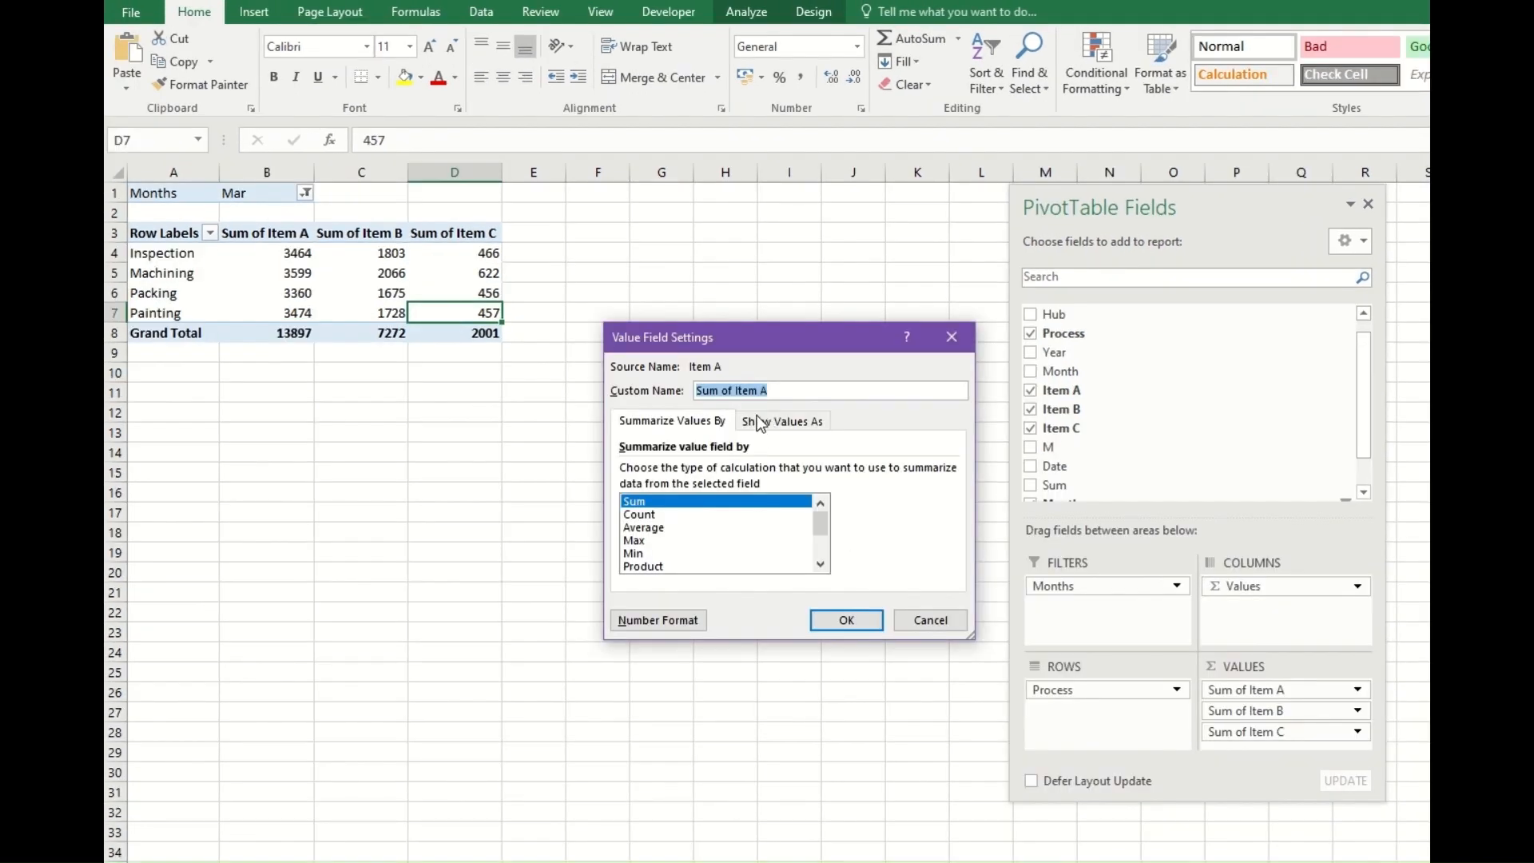
{"action": "left_click", "coordinate": [663, 517]}
{"action": "left_click", "coordinate": [666, 529]}
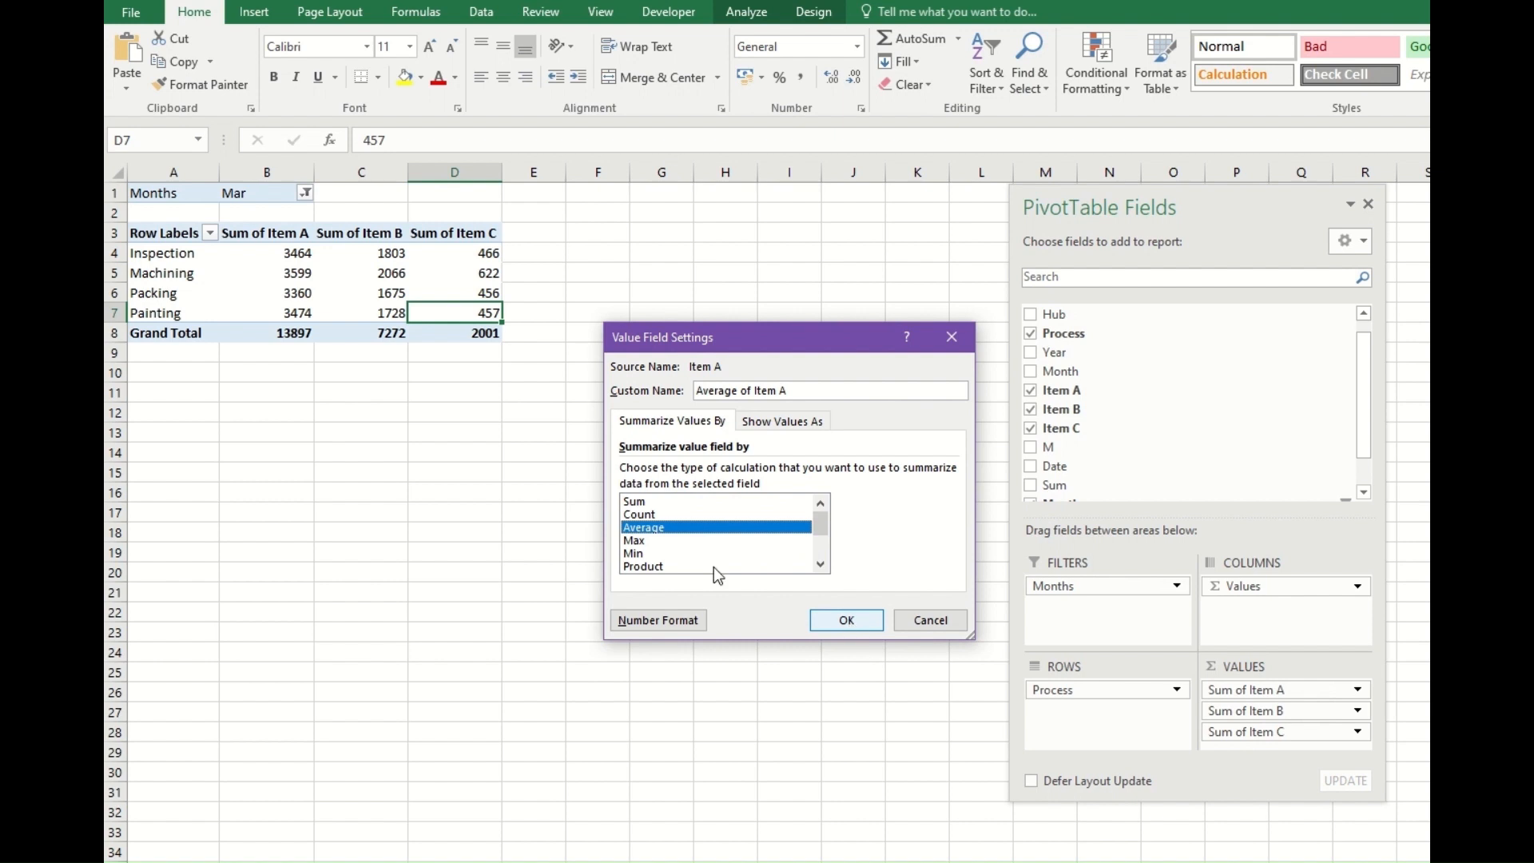
{"action": "left_click", "coordinate": [839, 621]}
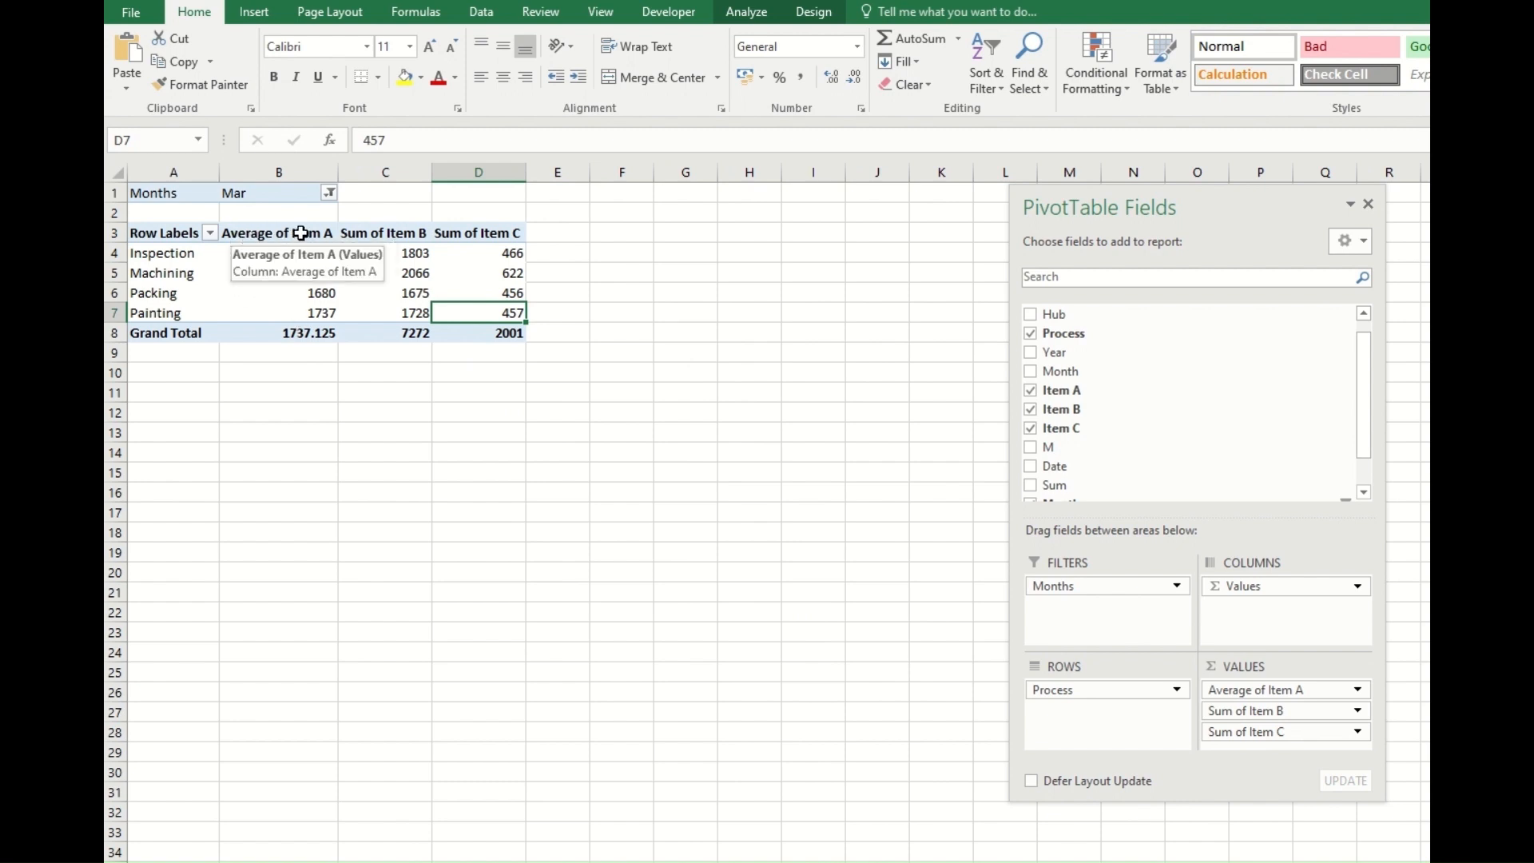
Compare the Inspection average of Item A with the Mar Inspection rows in the source table.
{"action": "left_click", "coordinate": [257, 252]}
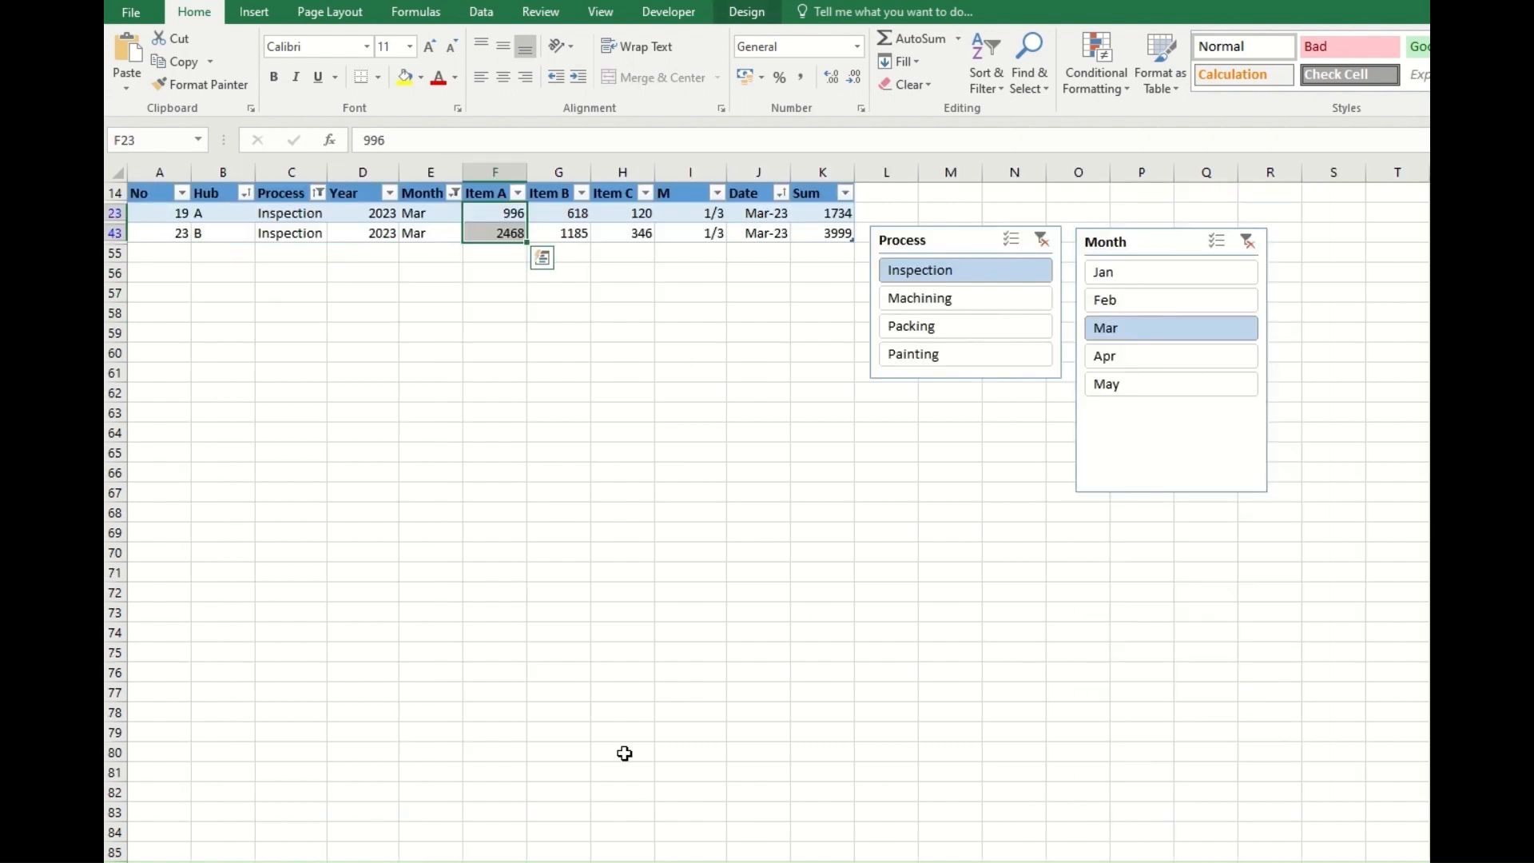
{"action": "left_click", "coordinate": [624, 430]}
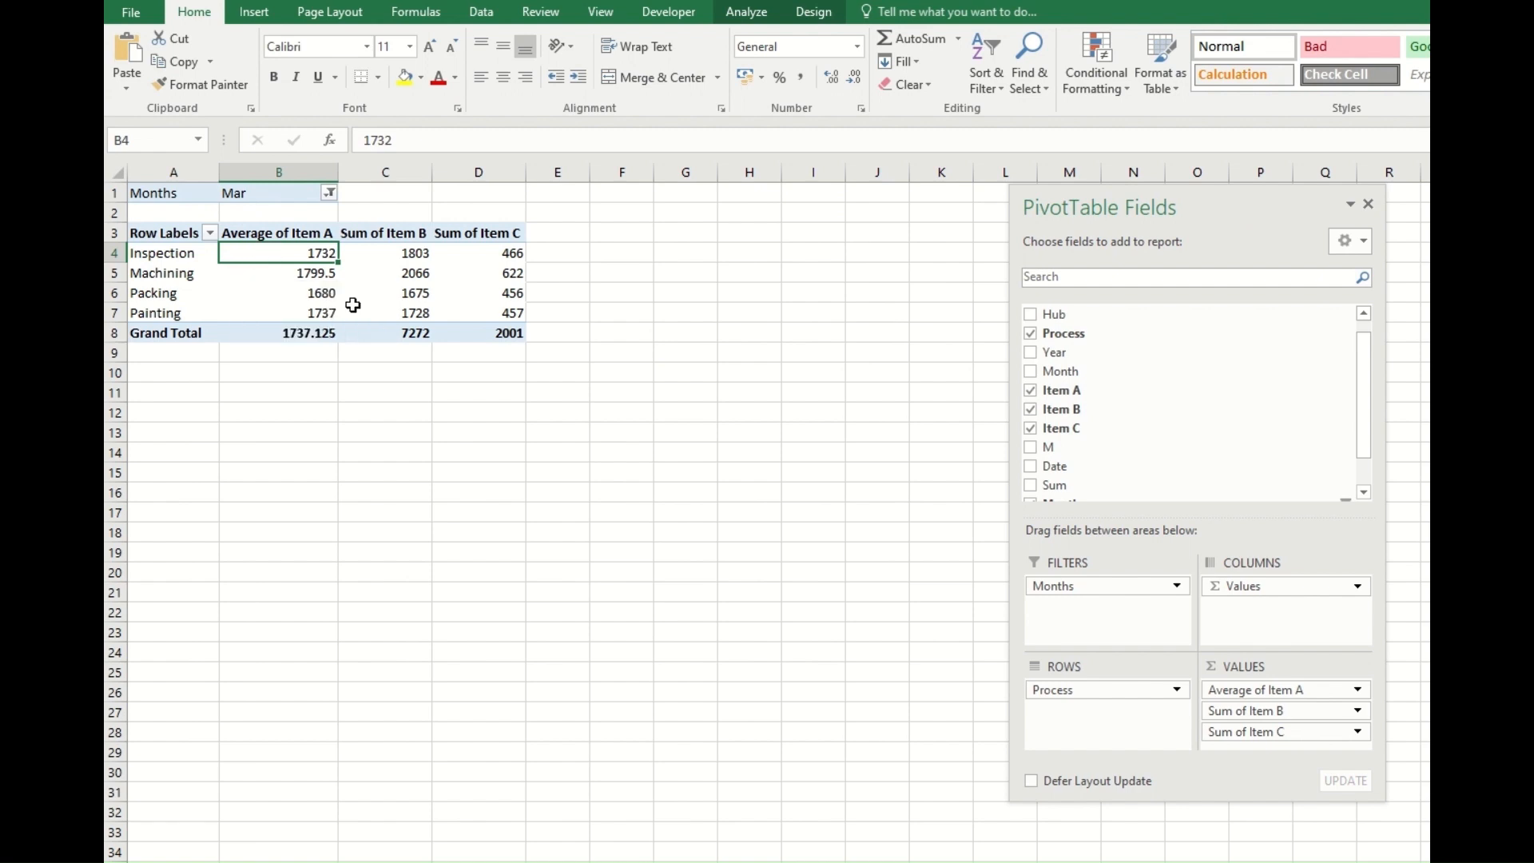
{"action": "key", "text": "ctrl+Page_Down"}
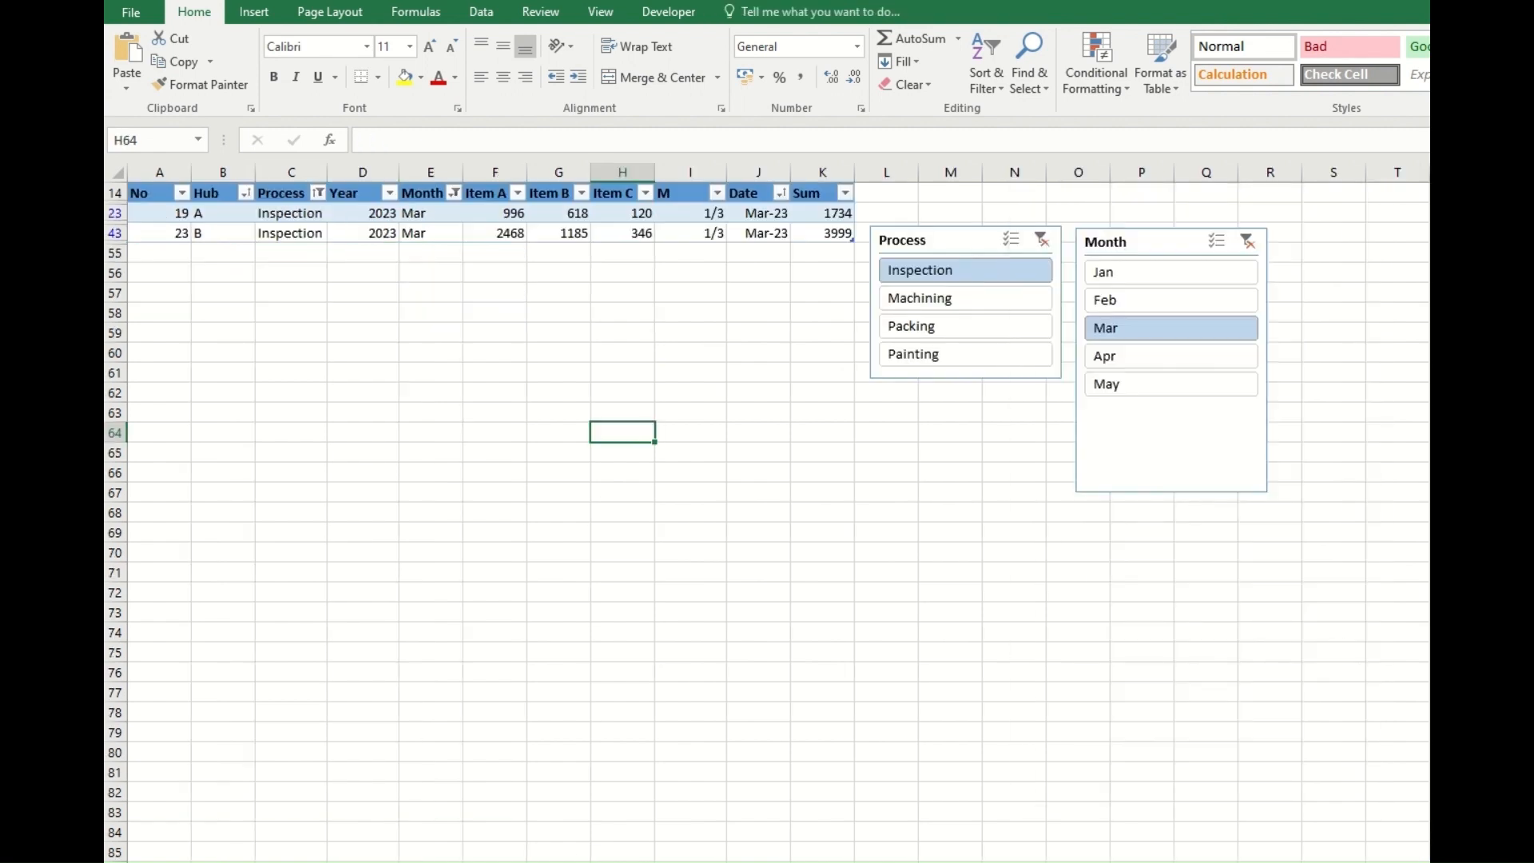
{"action": "left_click_drag", "start_coordinate": [494, 218], "coordinate": [496, 232]}
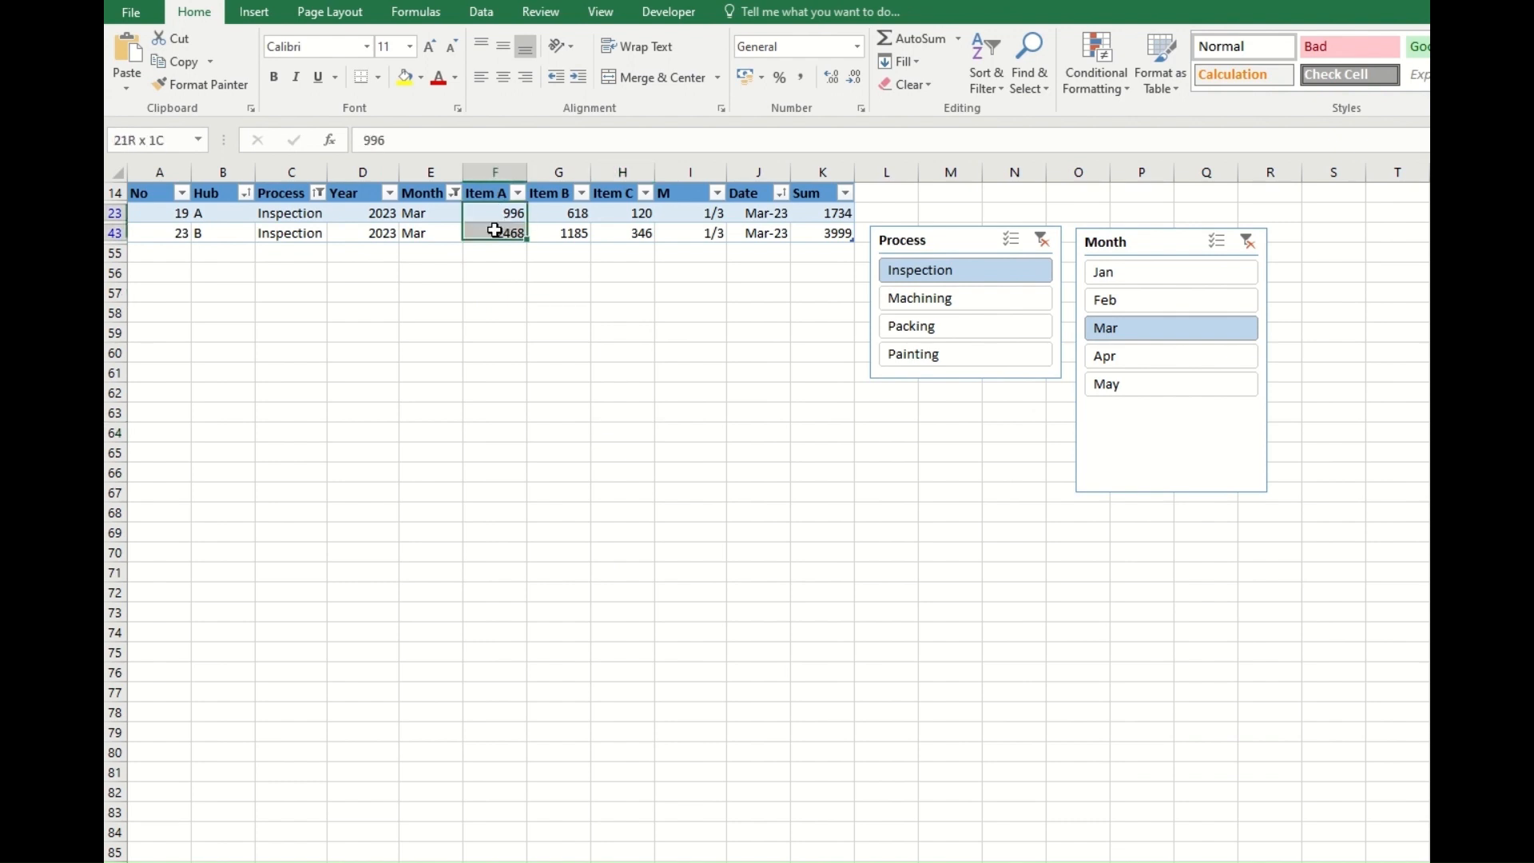
{"action": "left_click", "coordinate": [410, 289]}
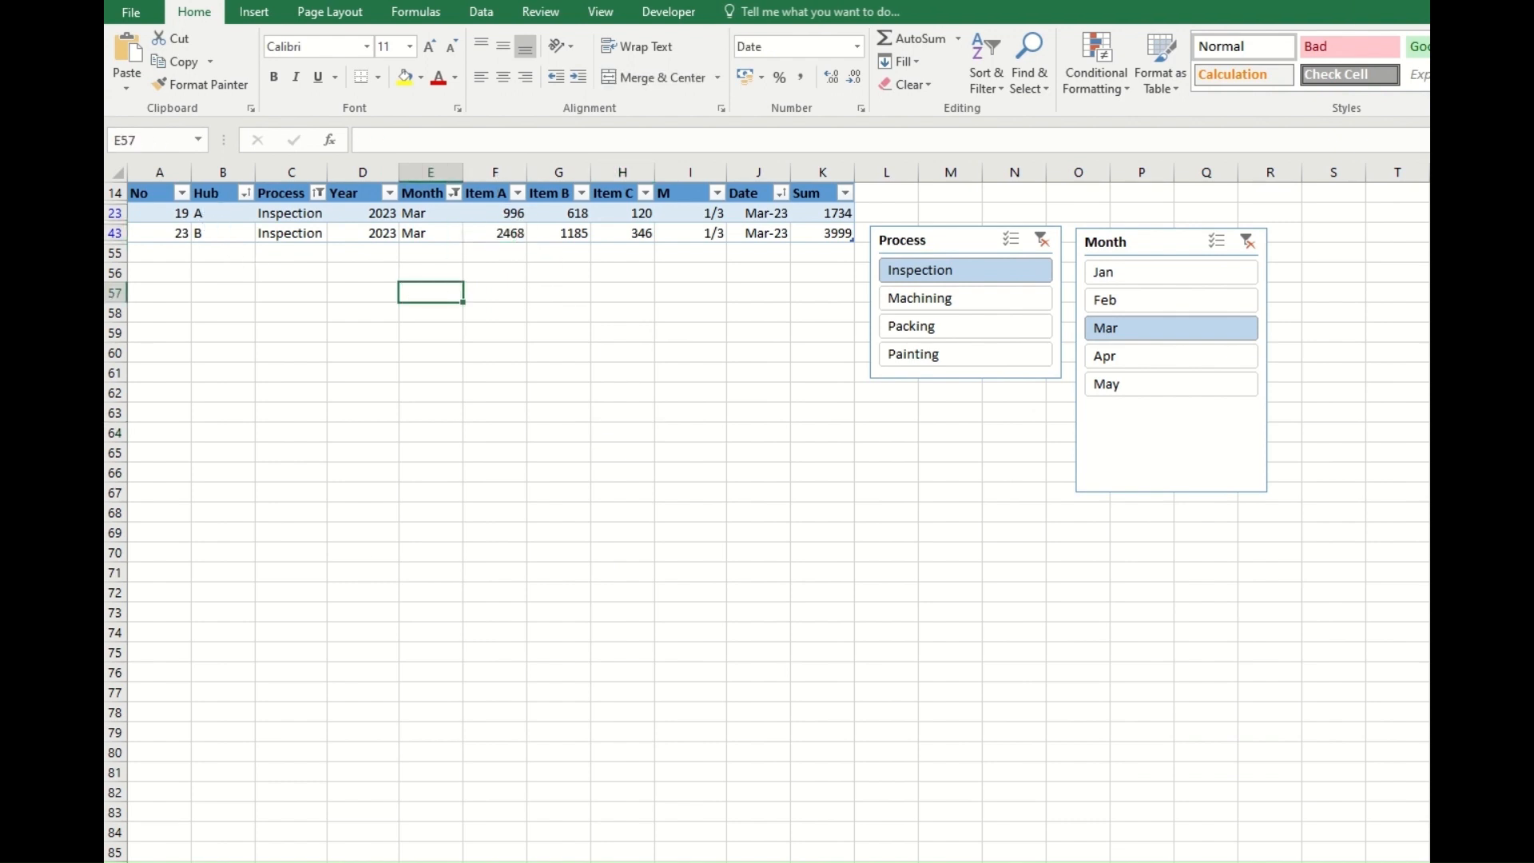
{"action": "left_click", "coordinate": [511, 862]}
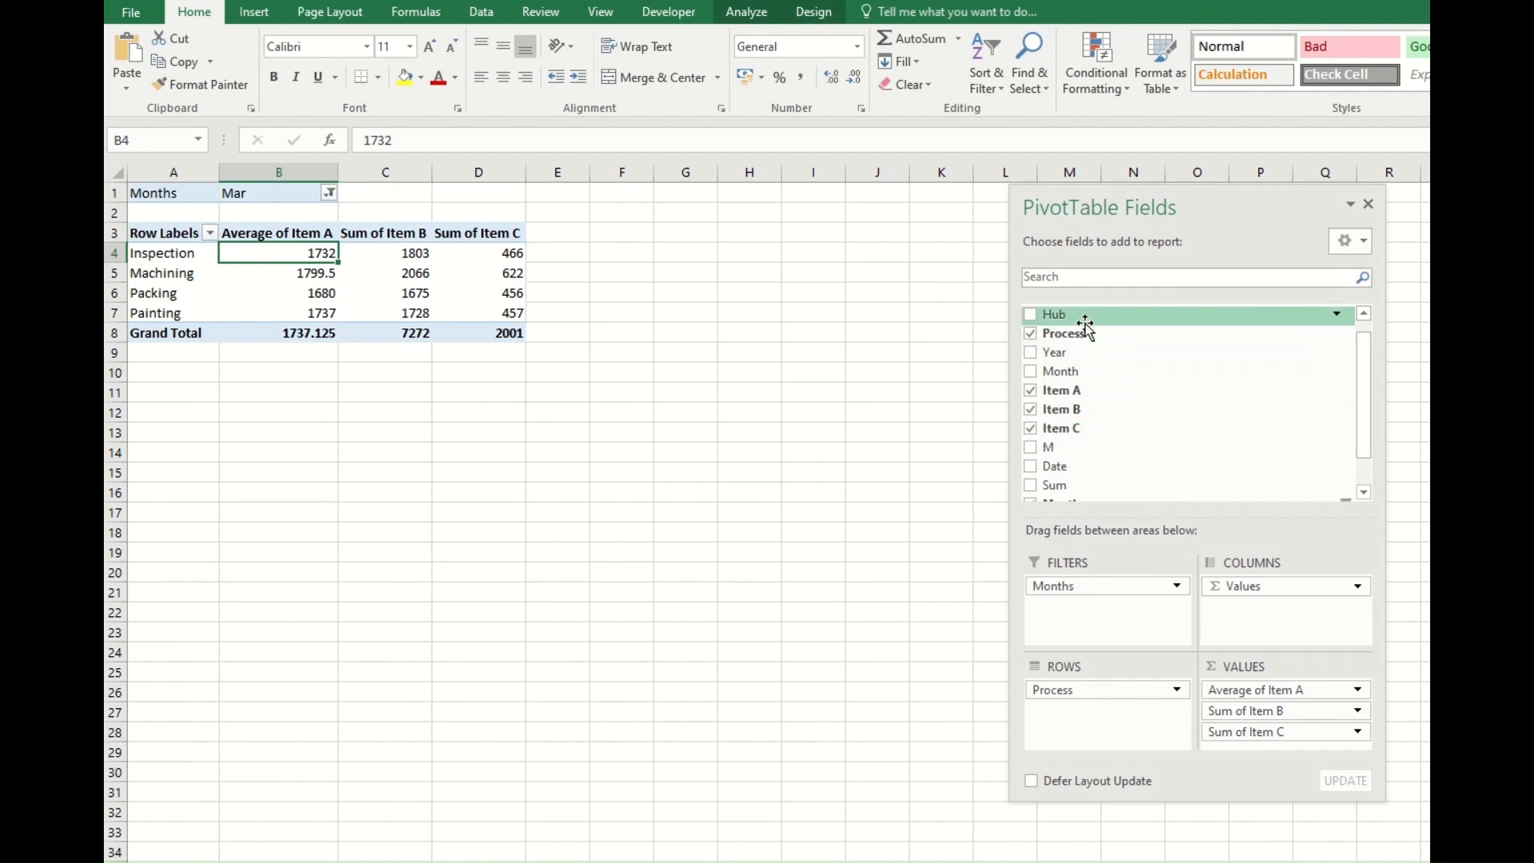
Add Hub as a row field below Process, moving it to the columns and back to compare layouts.
{"action": "left_click_drag", "start_coordinate": [1071, 318], "coordinate": [1093, 721]}
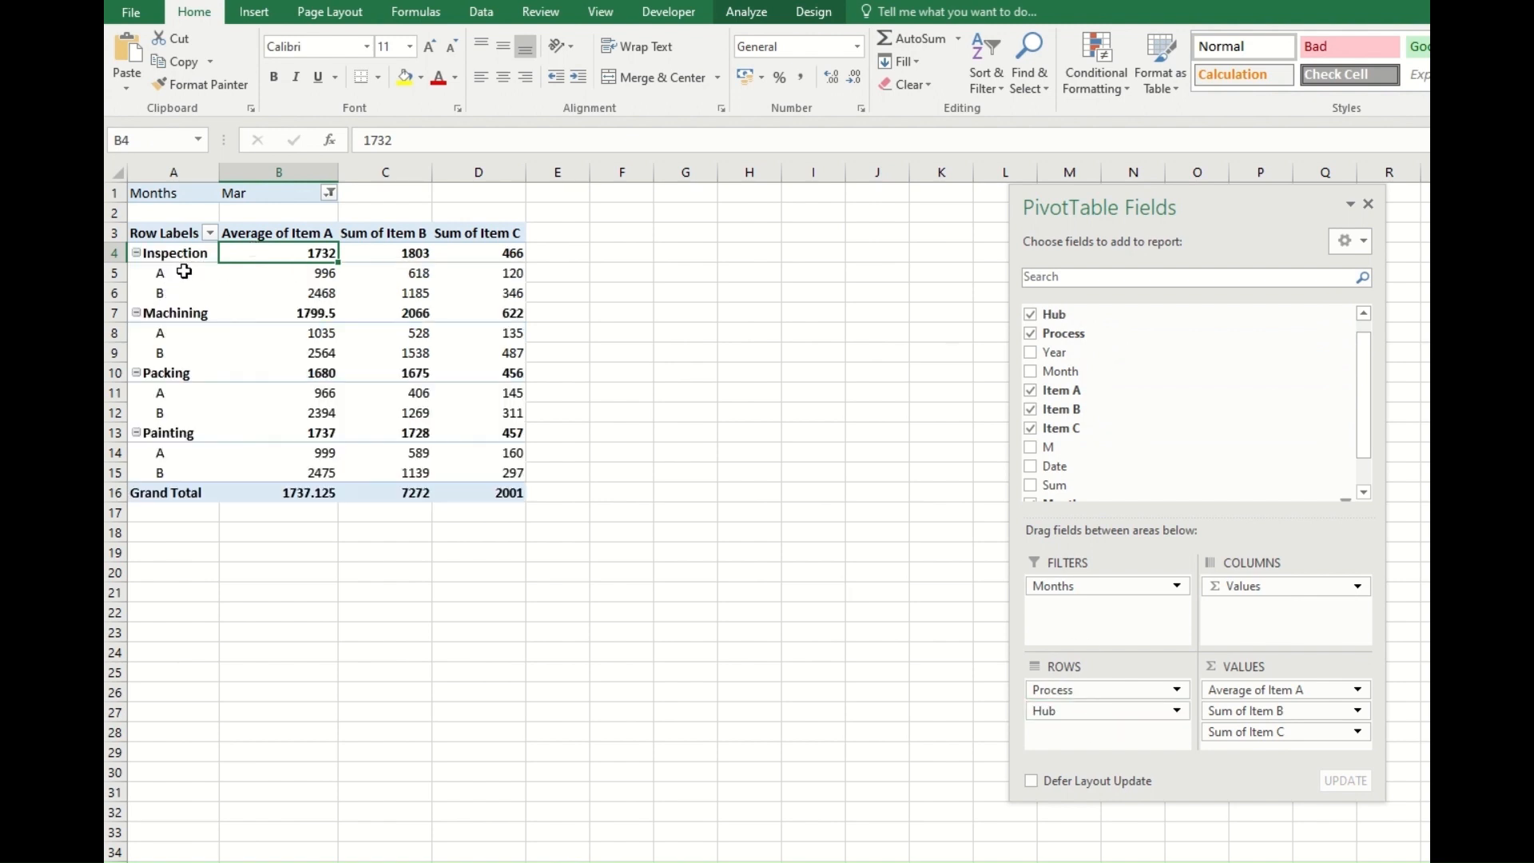
{"action": "mouse_move", "coordinate": [280, 291]}
{"action": "left_click_drag", "start_coordinate": [1072, 717], "coordinate": [1261, 623]}
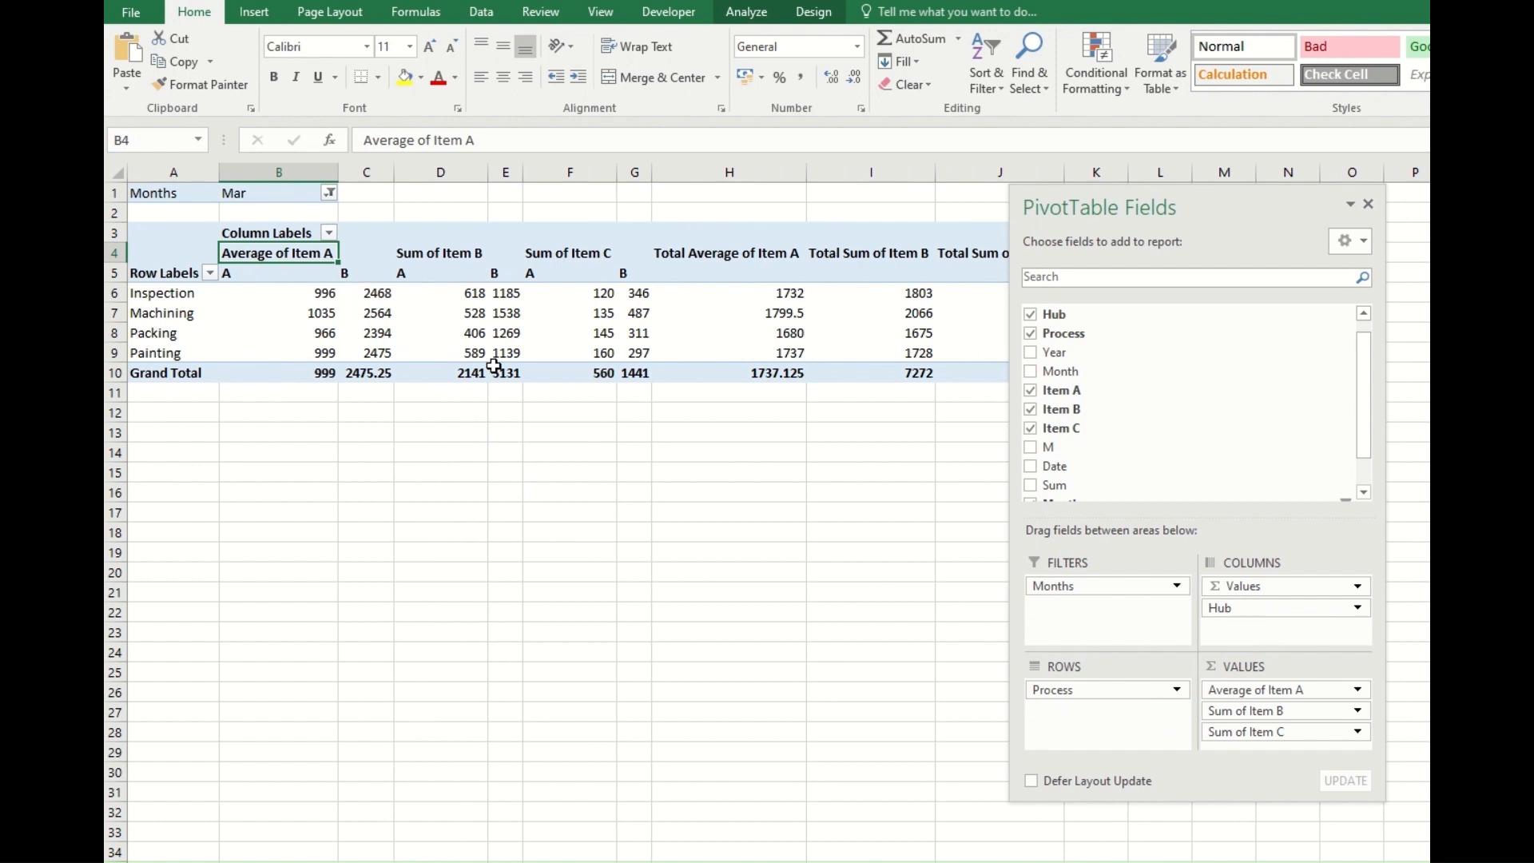
{"action": "left_click_drag", "start_coordinate": [1249, 614], "coordinate": [1103, 695]}
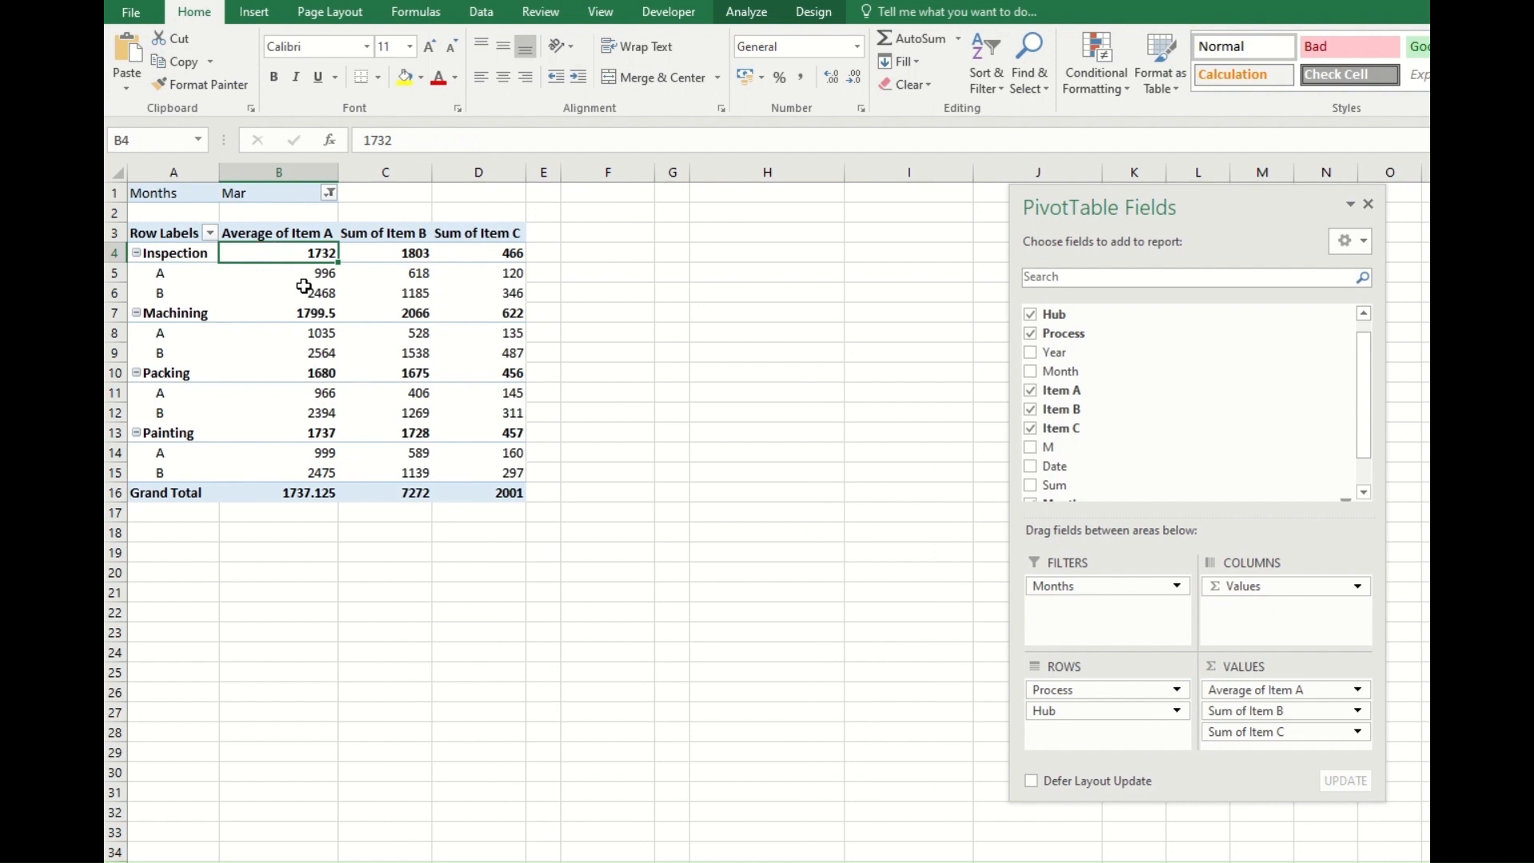
{"action": "left_click", "coordinate": [289, 235]}
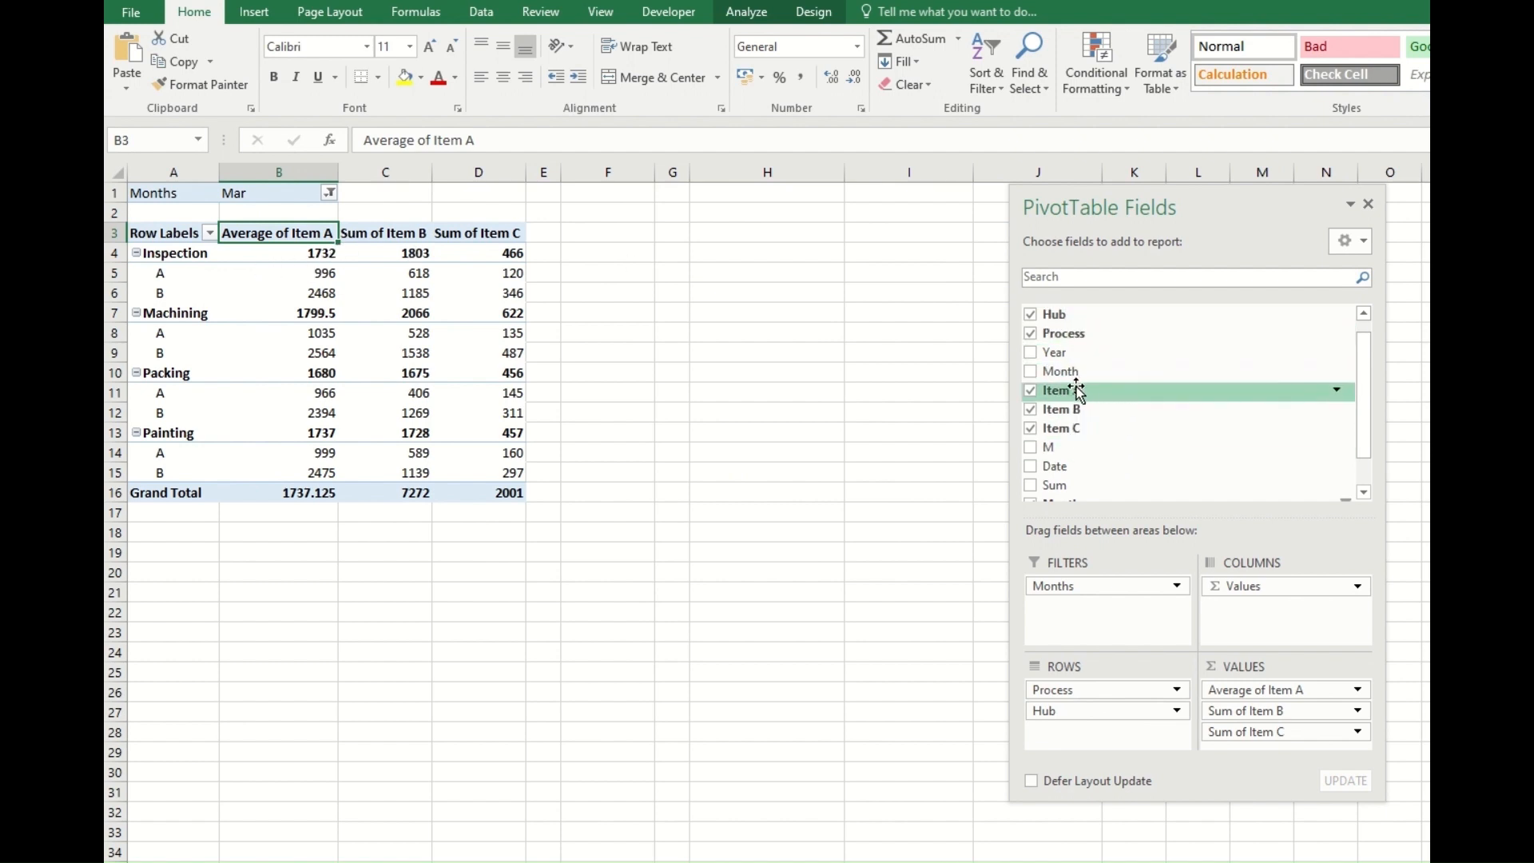
Add Item A a second time as a value field and summarize it by Count.
{"action": "left_click_drag", "start_coordinate": [1062, 392], "coordinate": [1247, 713]}
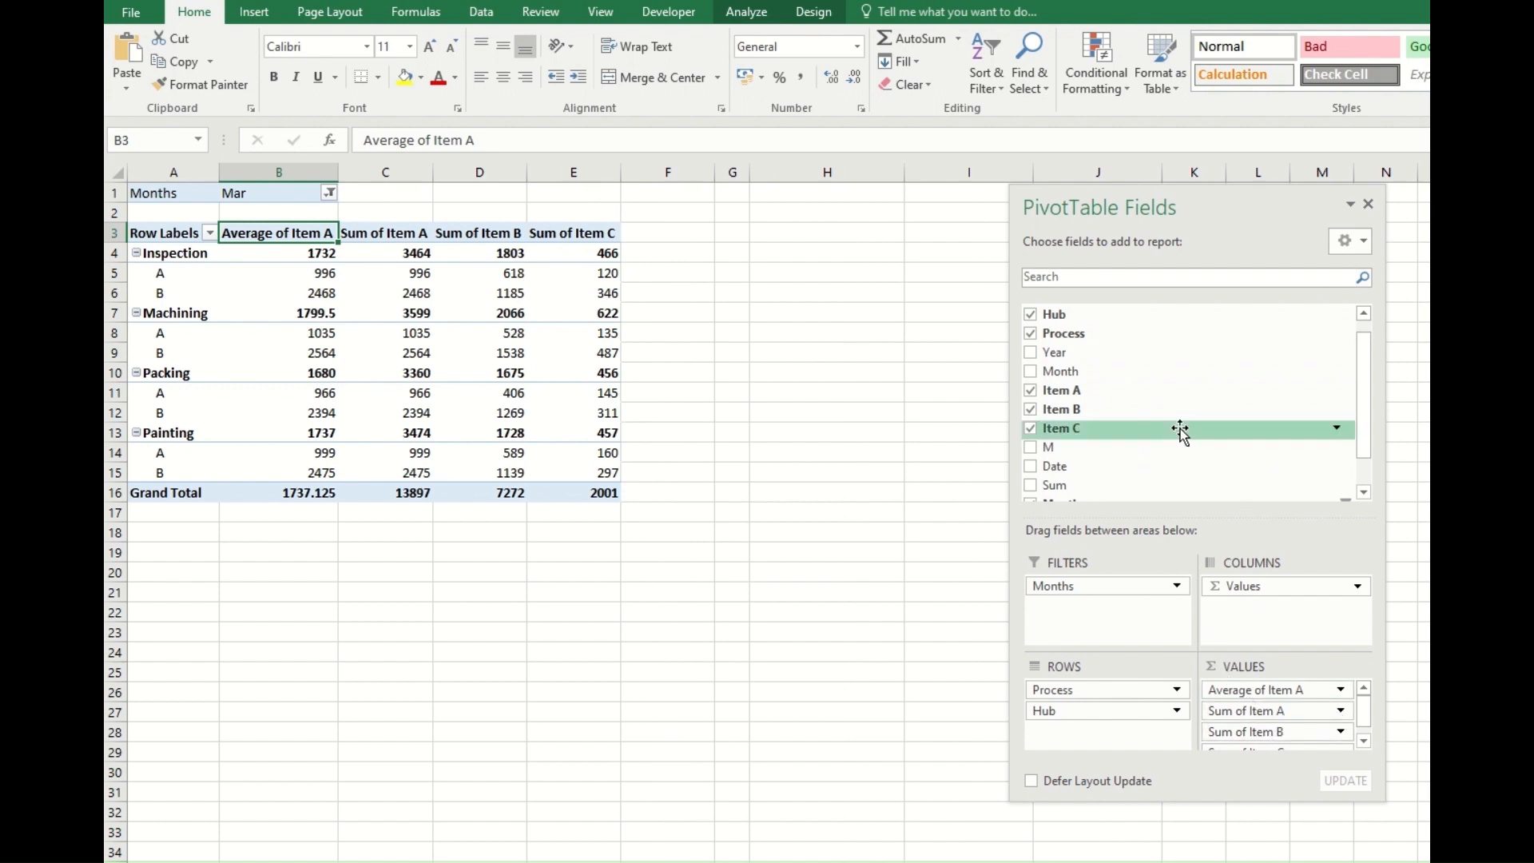
{"action": "left_click", "coordinate": [1341, 711]}
{"action": "left_click", "coordinate": [1294, 862]}
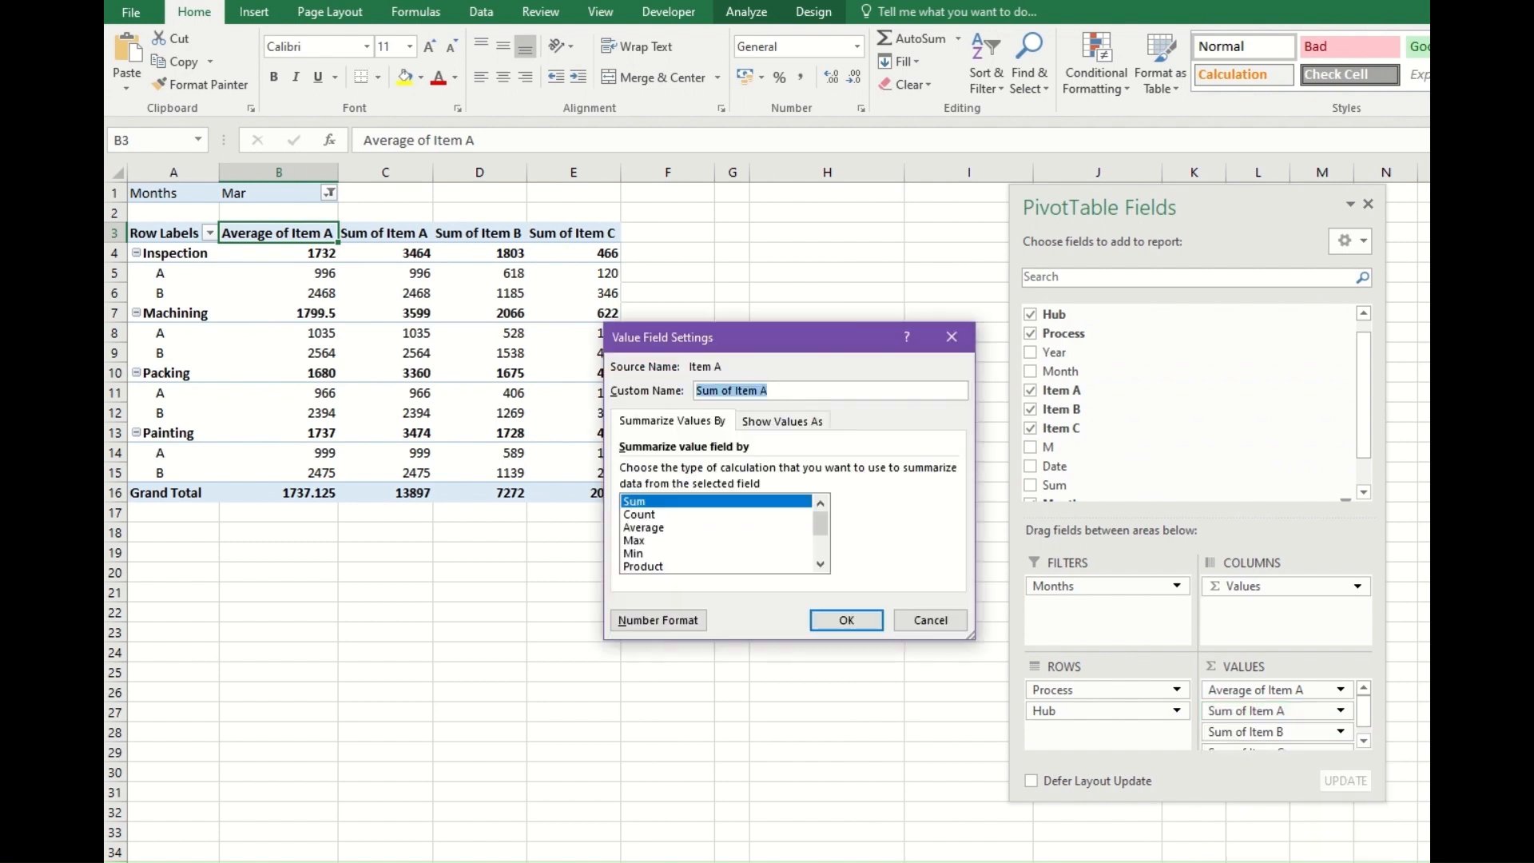
{"action": "left_click", "coordinate": [653, 515]}
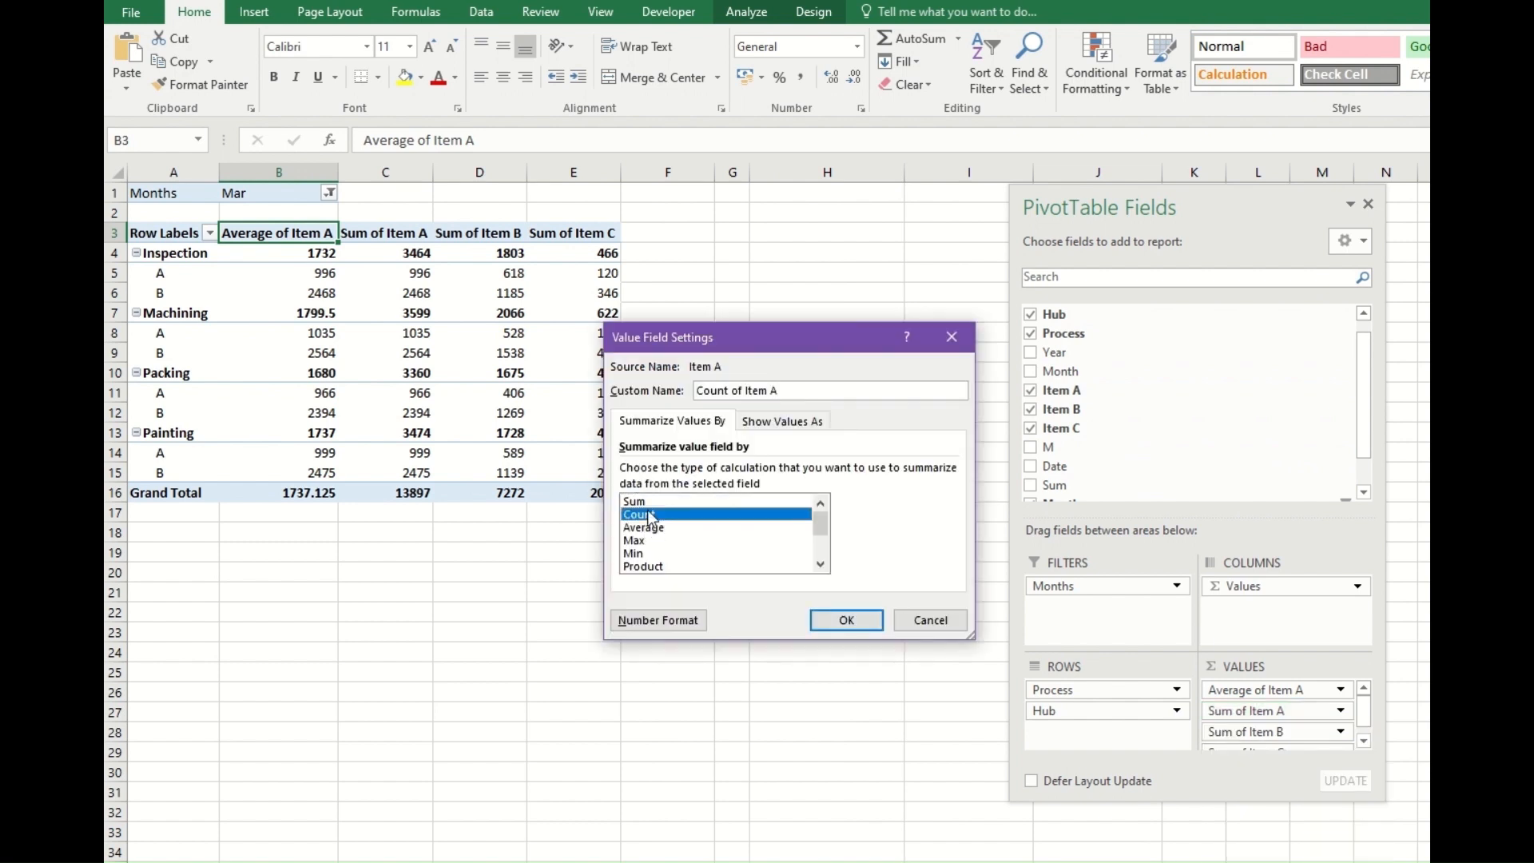
{"action": "left_click", "coordinate": [841, 622]}
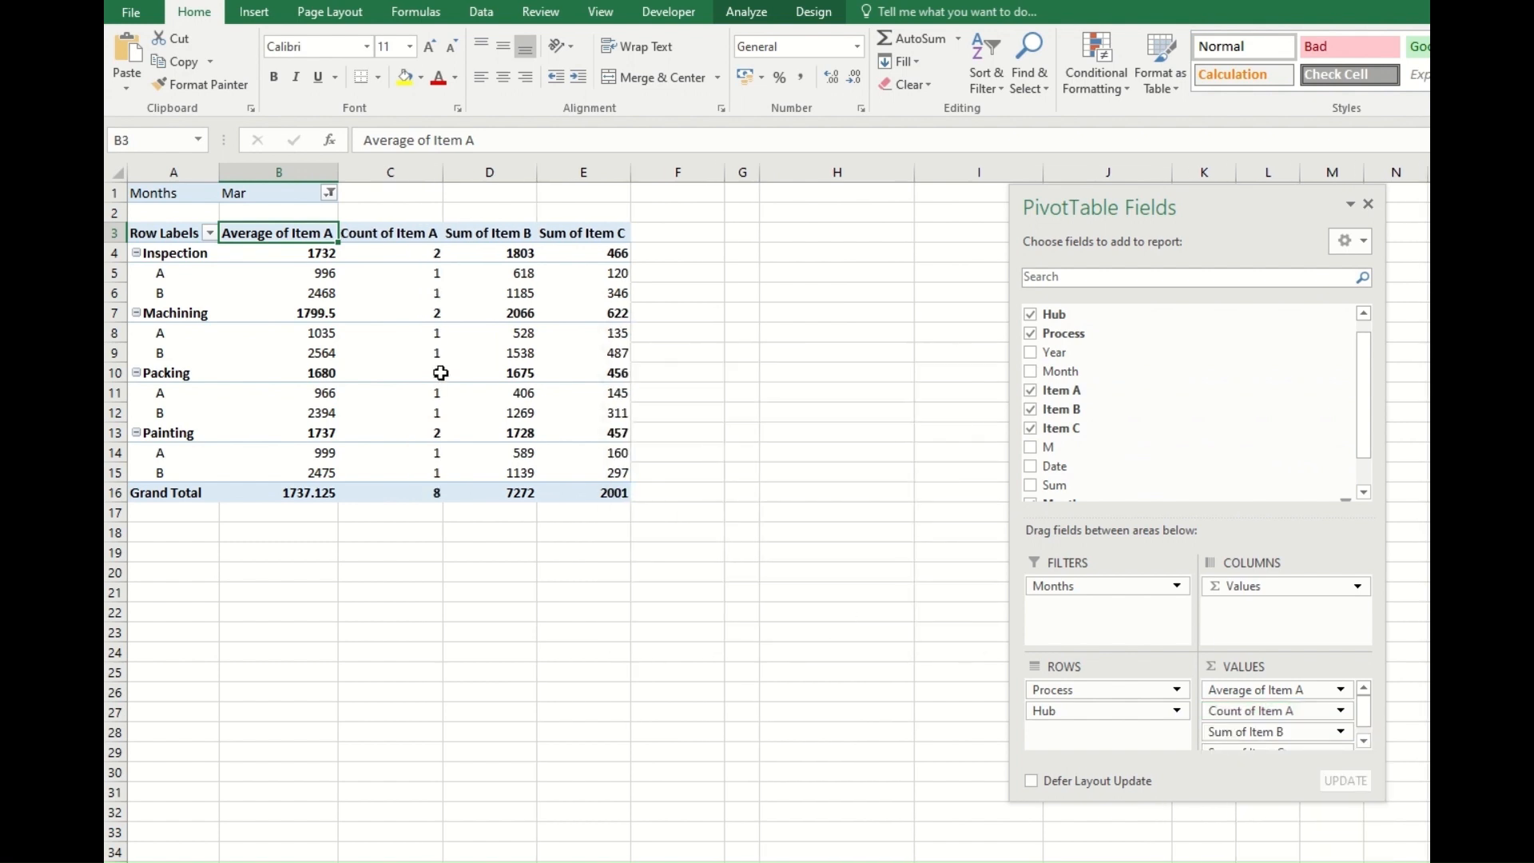
Set the Months report filter to all months and check the Item A counts per hub.
{"action": "left_click", "coordinate": [381, 281]}
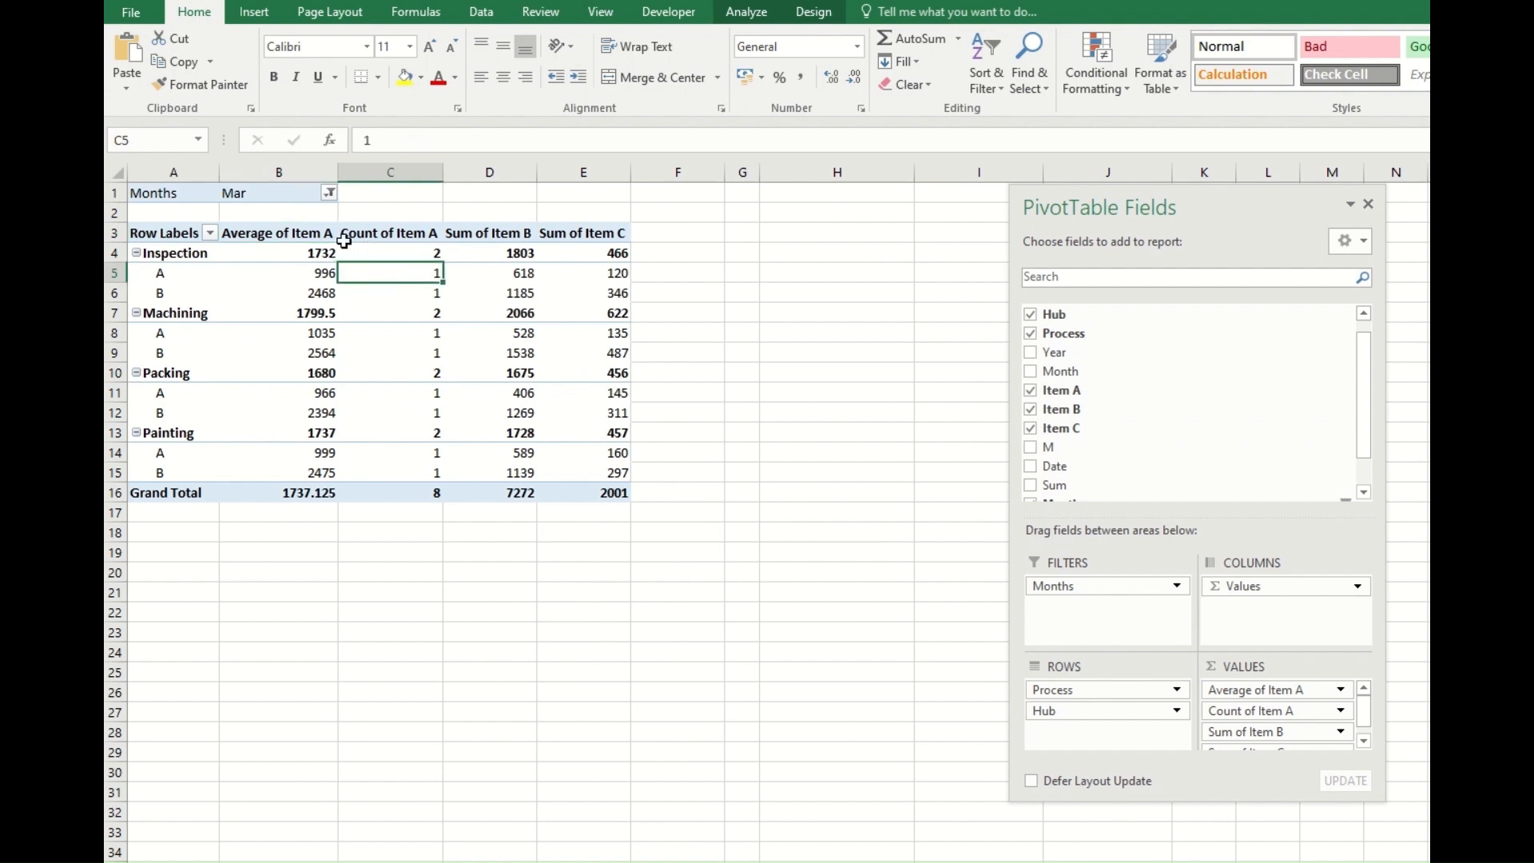
{"action": "left_click", "coordinate": [329, 193]}
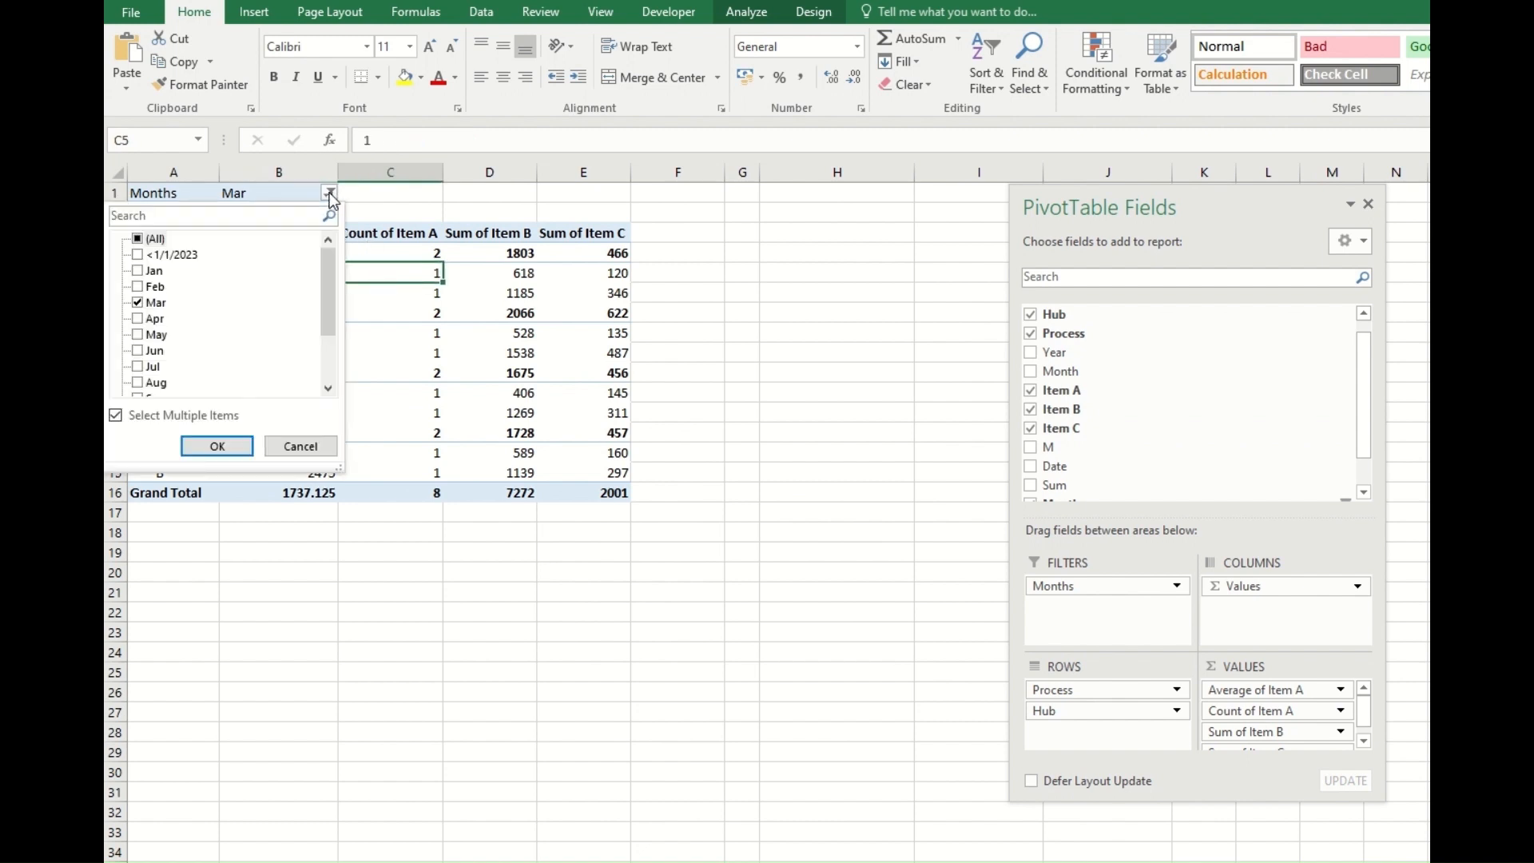
{"action": "left_click", "coordinate": [137, 240]}
{"action": "left_click", "coordinate": [216, 446]}
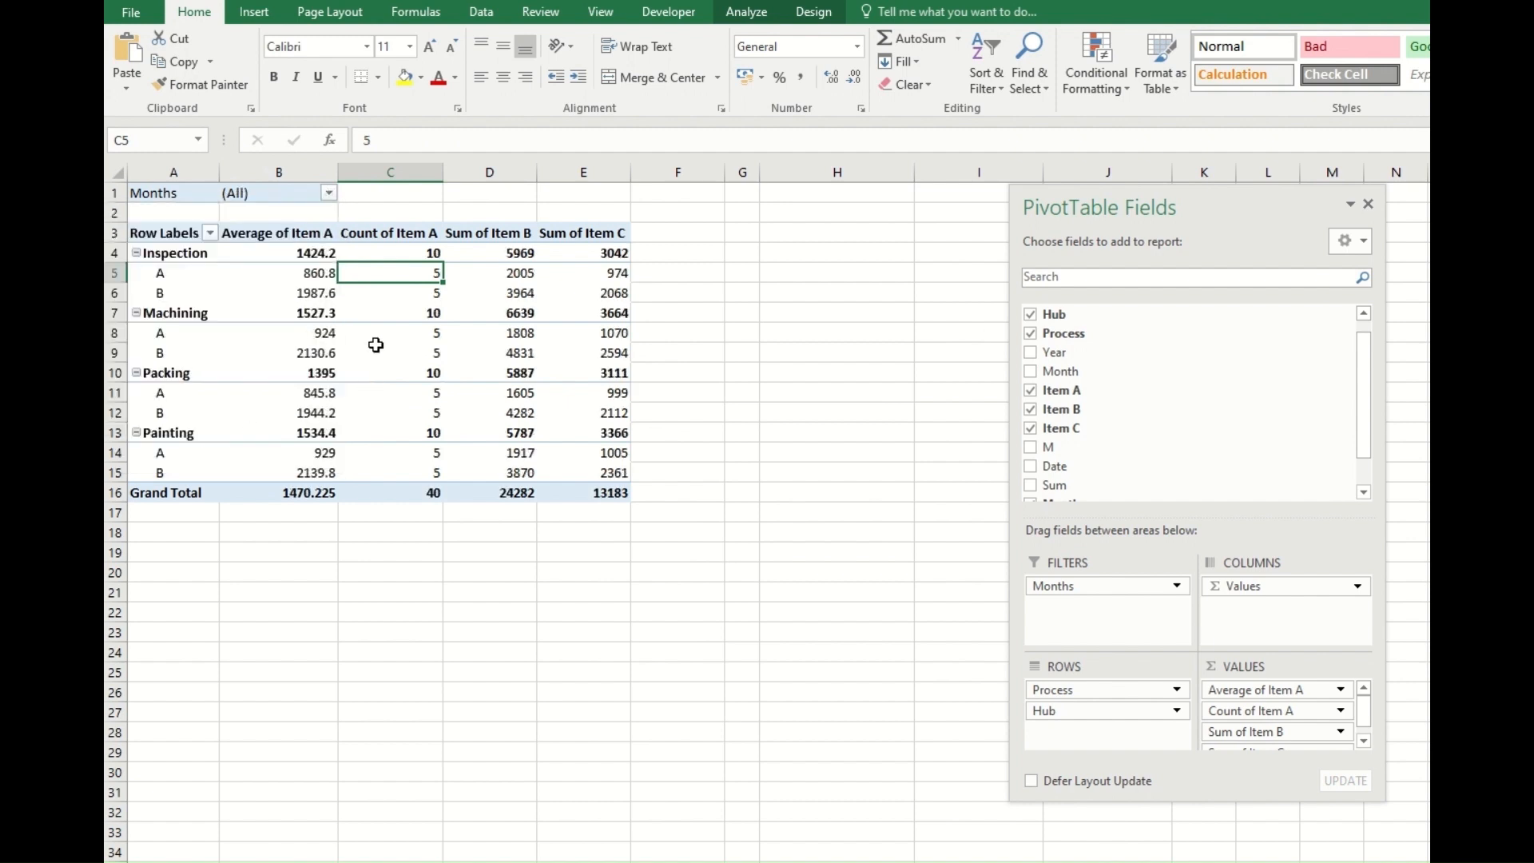
{"action": "left_click", "coordinate": [392, 290]}
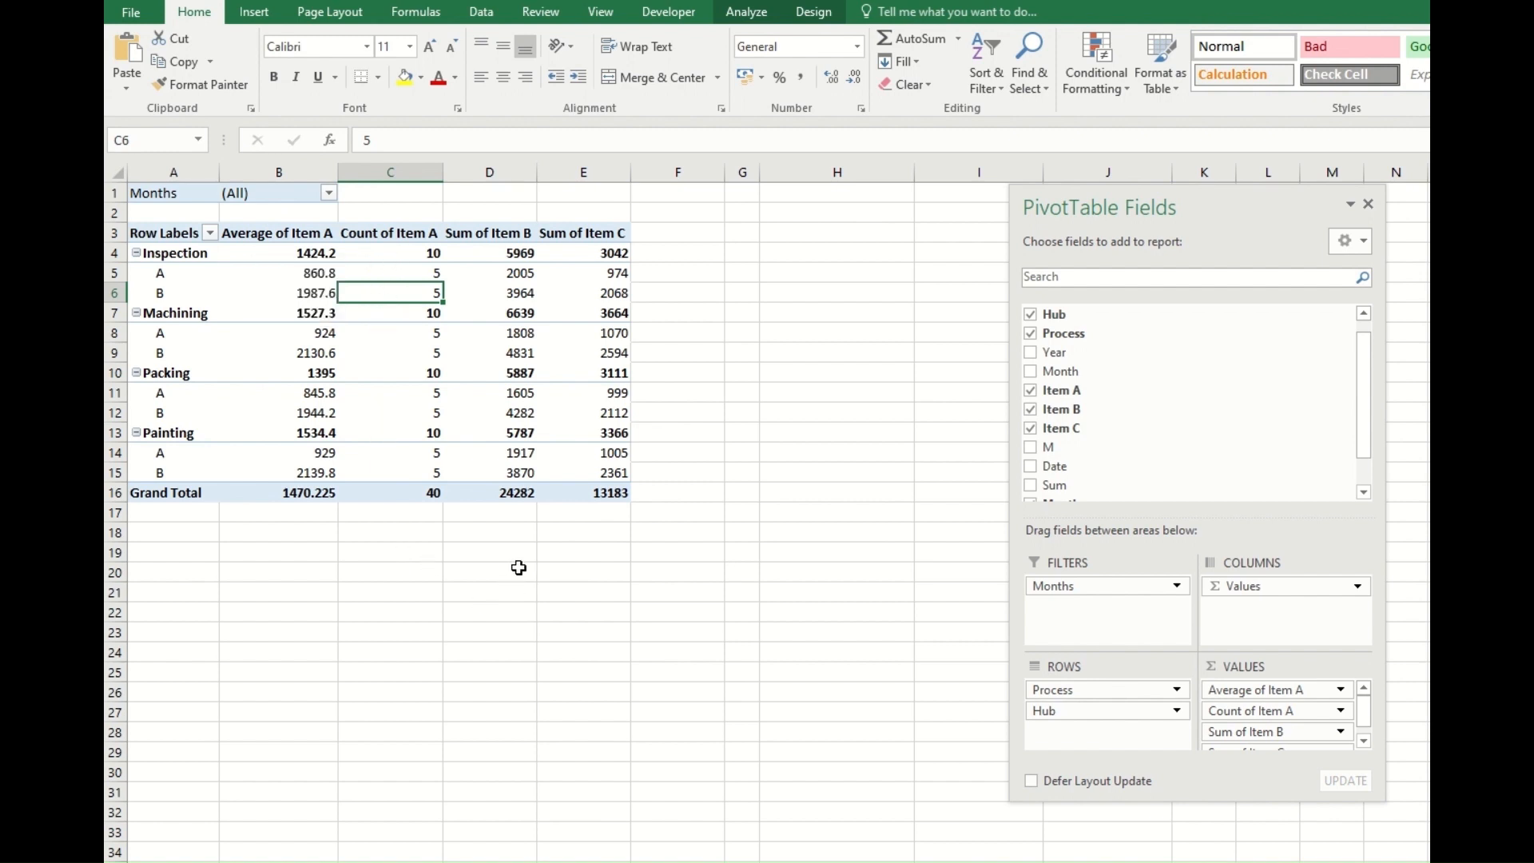
Clear the Process slicer filter on the source table and turn on the table's Total Row.
{"action": "left_click", "coordinate": [481, 532]}
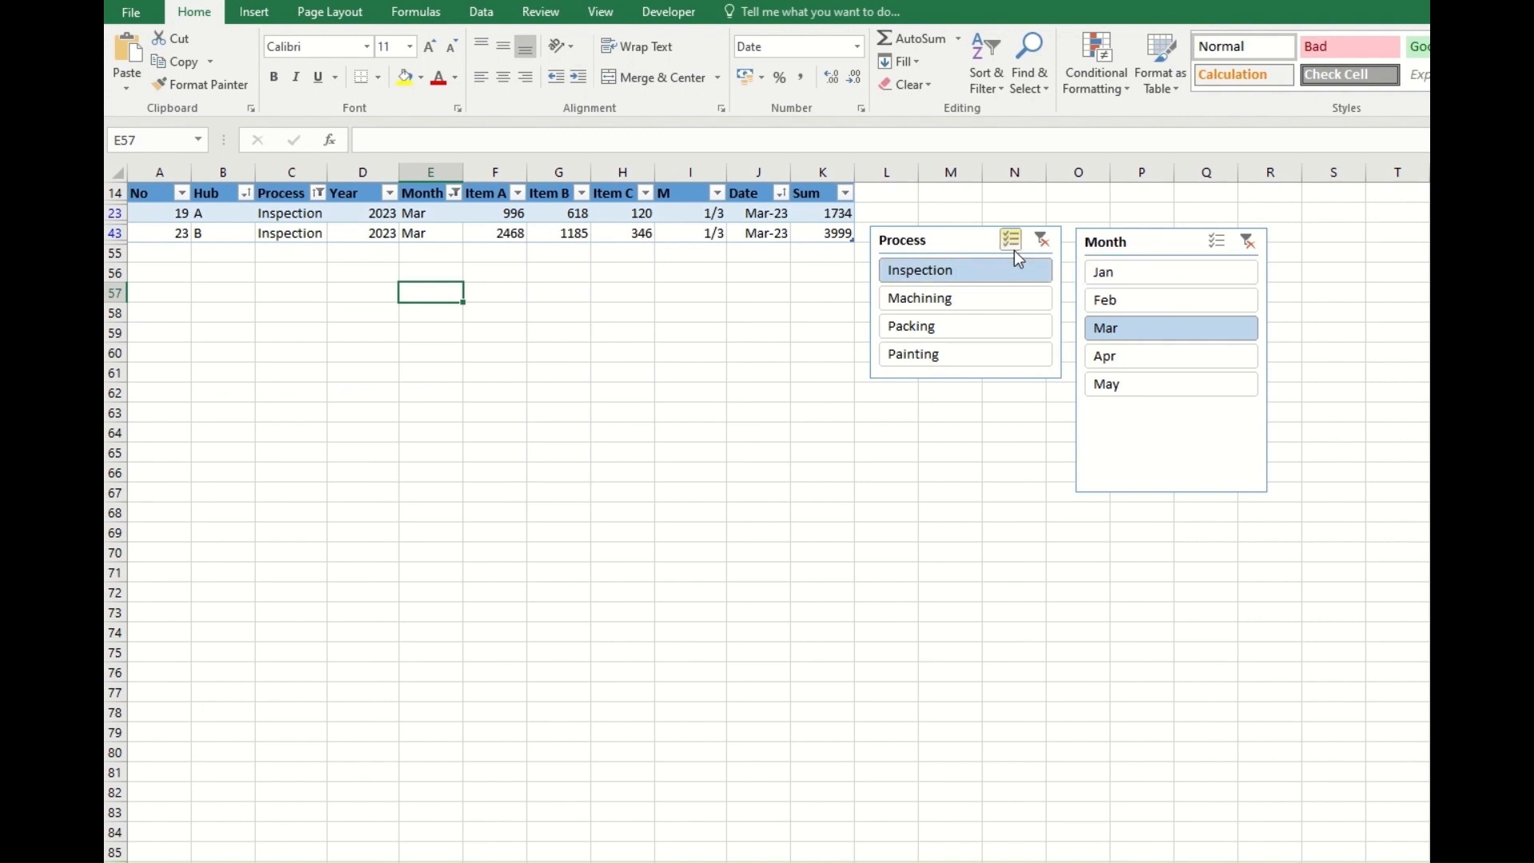
{"action": "left_click", "coordinate": [1041, 241]}
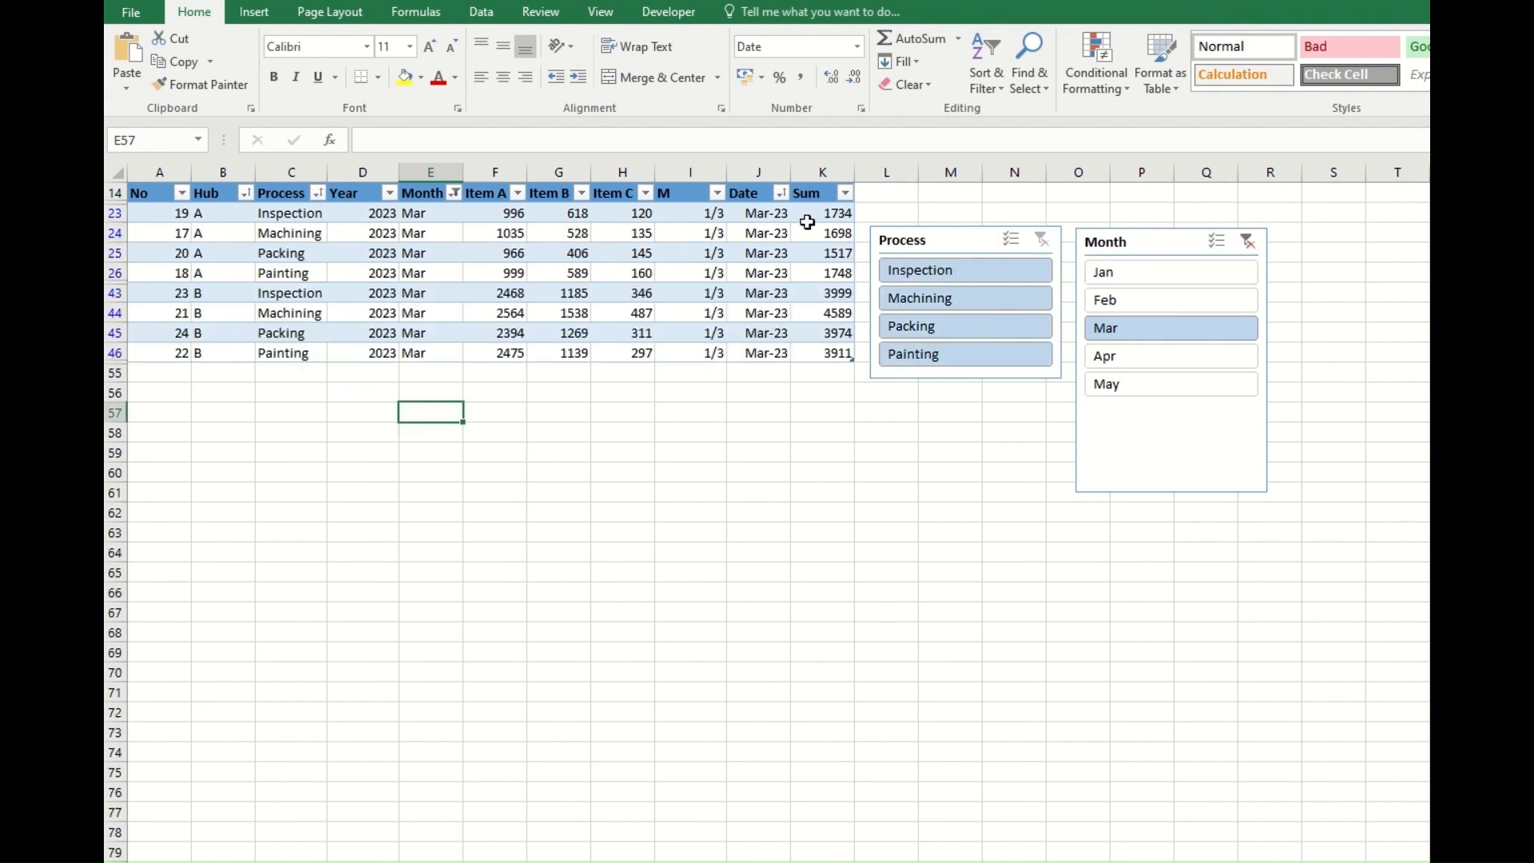
{"action": "left_click", "coordinate": [565, 329]}
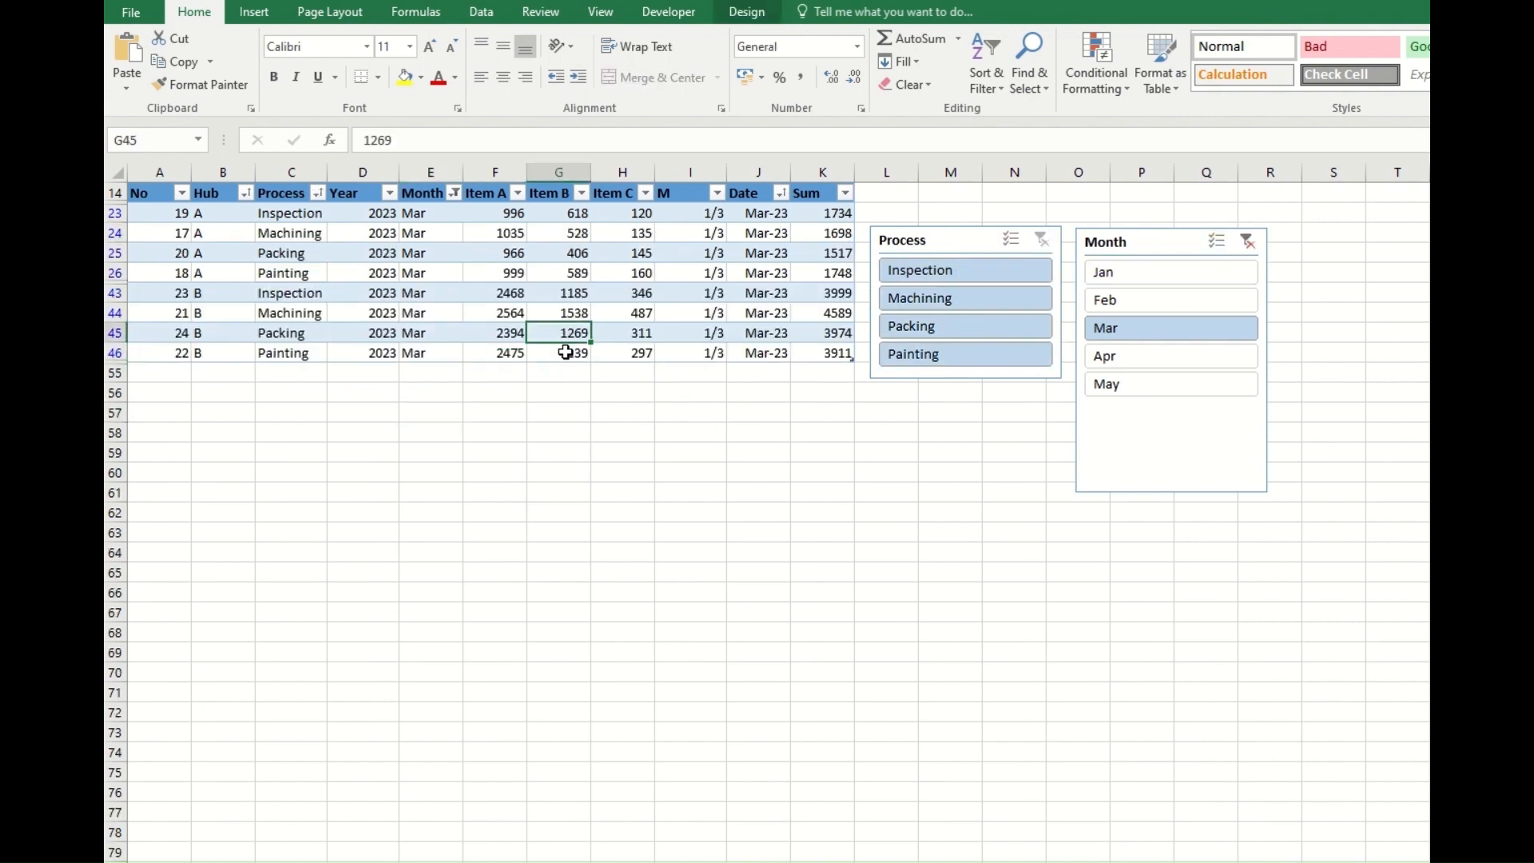
{"action": "left_click", "coordinate": [746, 16]}
{"action": "left_click", "coordinate": [659, 64]}
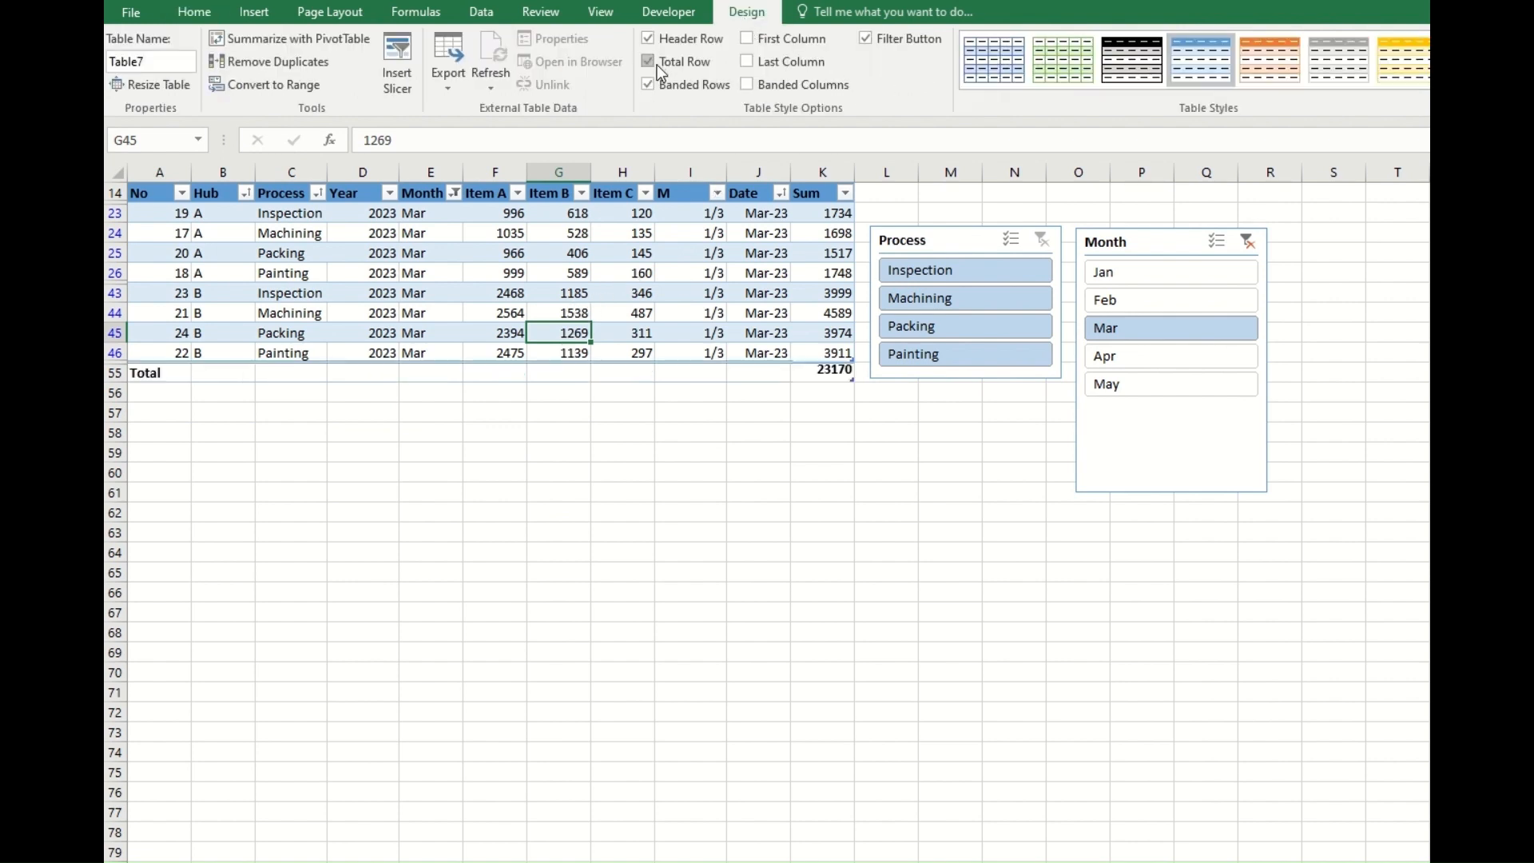
Filter the source table to Inspection with the Process slicer and return to the PivotTable sheet.
{"action": "left_click", "coordinate": [942, 268]}
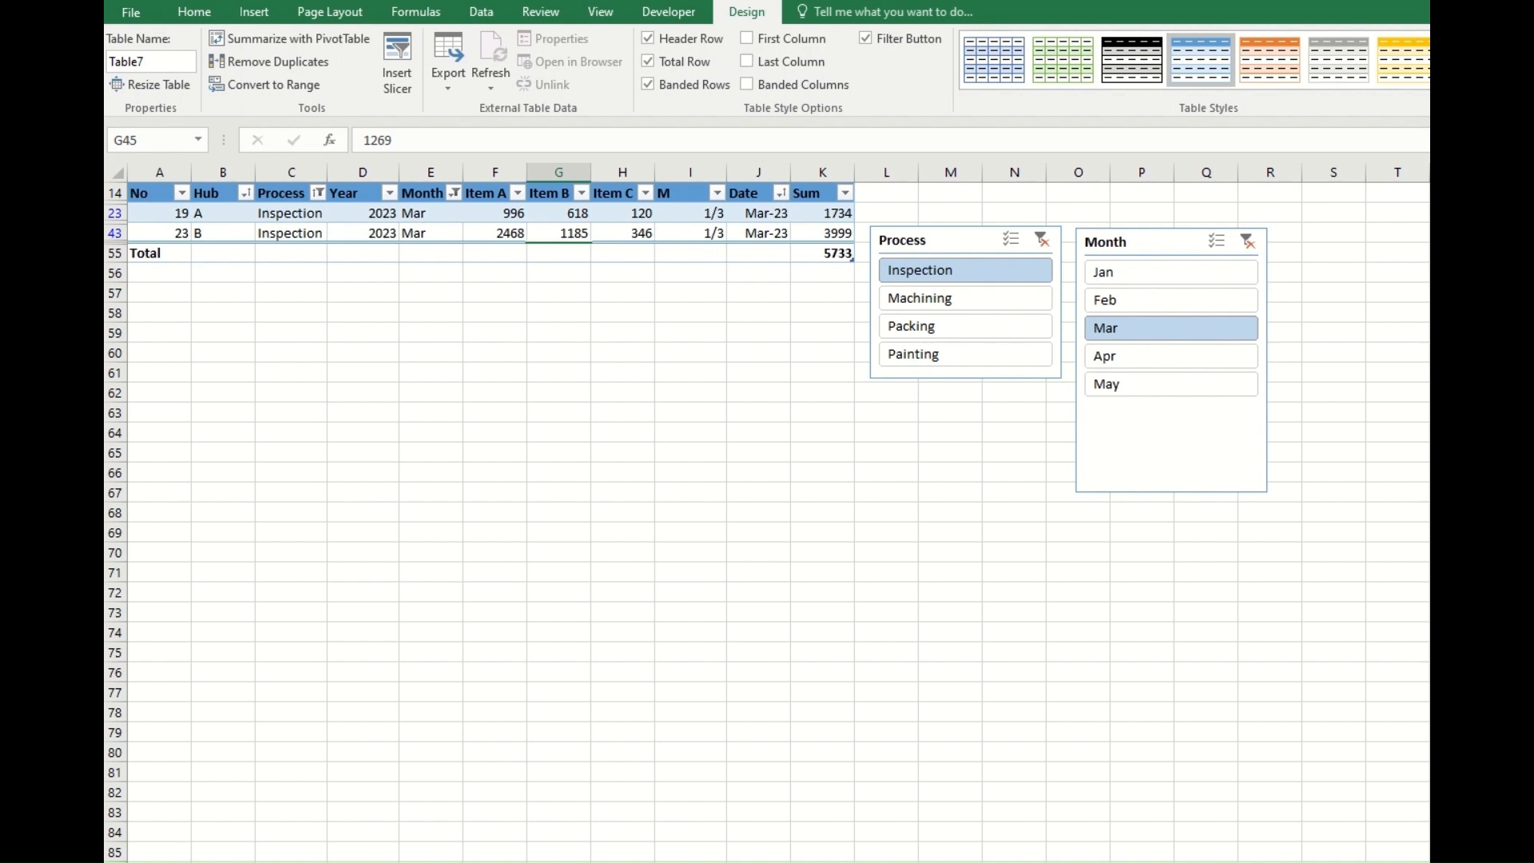
{"action": "key", "text": "ctrl+Page_Down"}
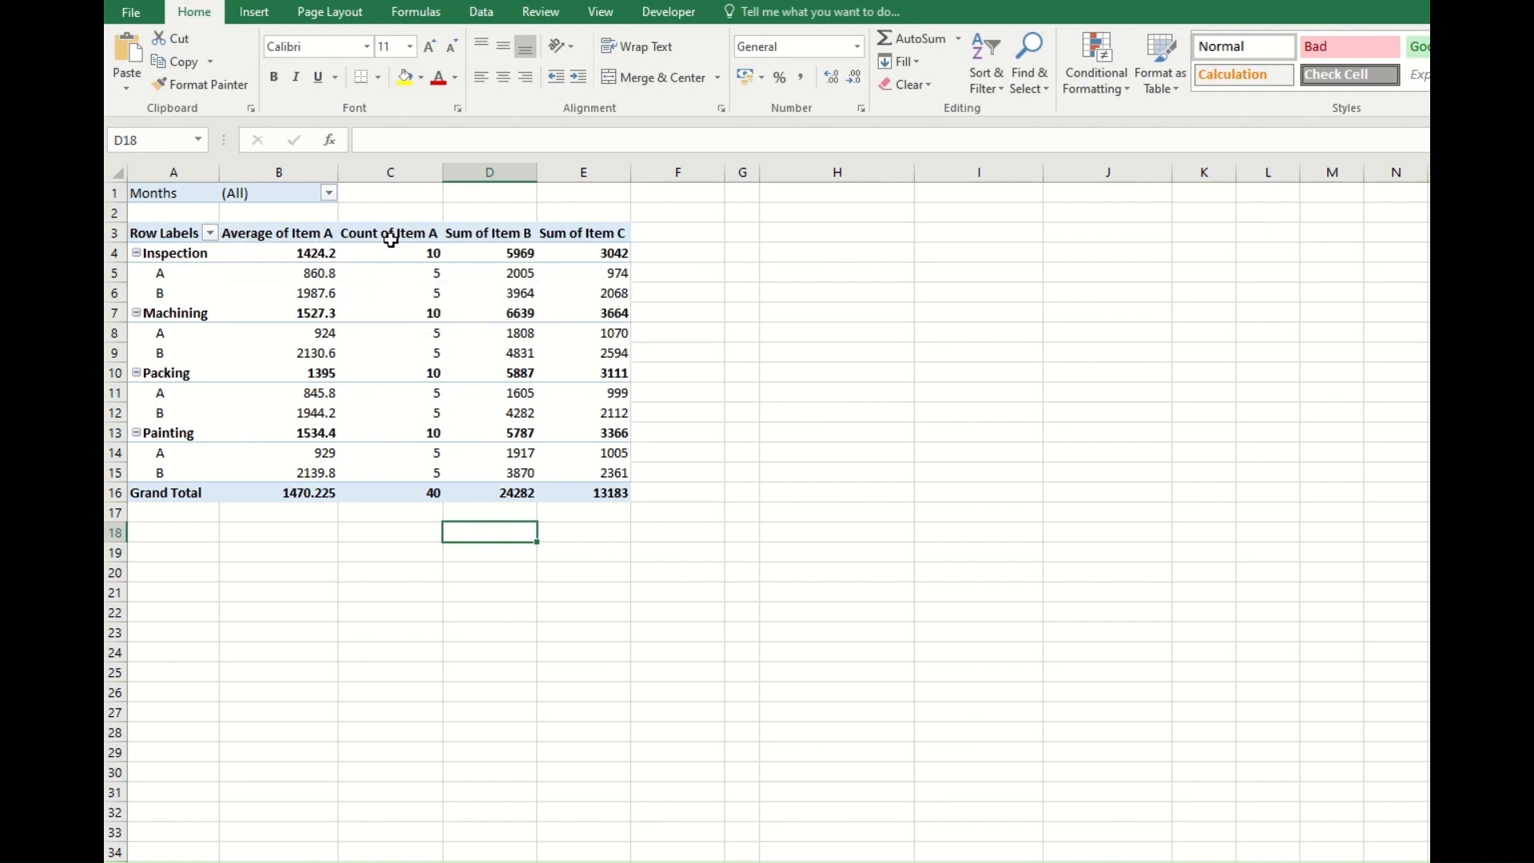
Review the available summary calculations for the Count of Item A value field, including Max, without applying a change.
{"action": "left_click", "coordinate": [385, 275]}
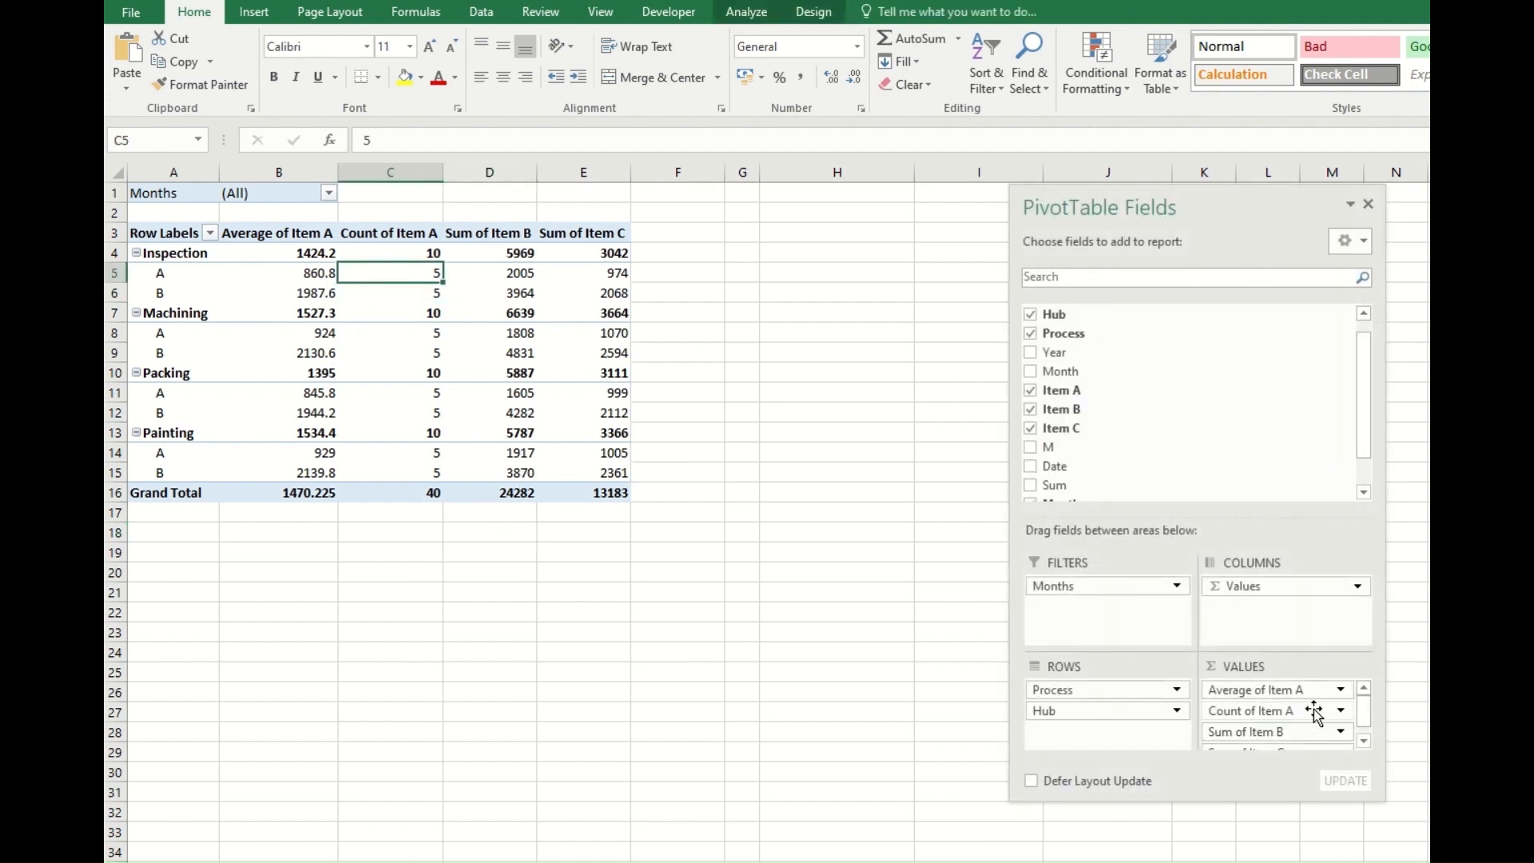
{"action": "left_click", "coordinate": [1339, 712]}
{"action": "left_click", "coordinate": [1294, 862]}
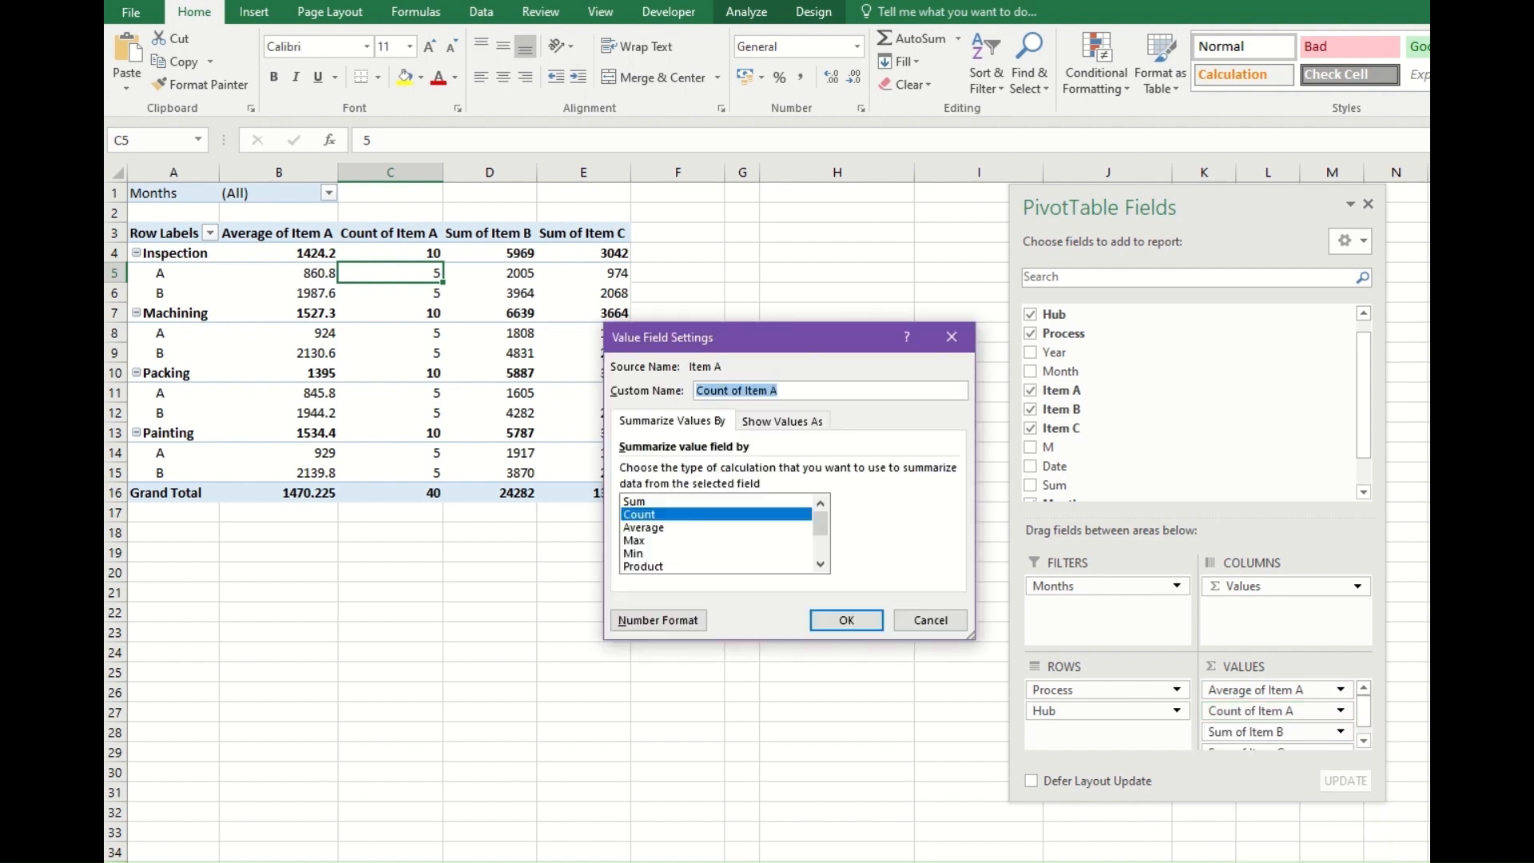
{"action": "left_click", "coordinate": [667, 541]}
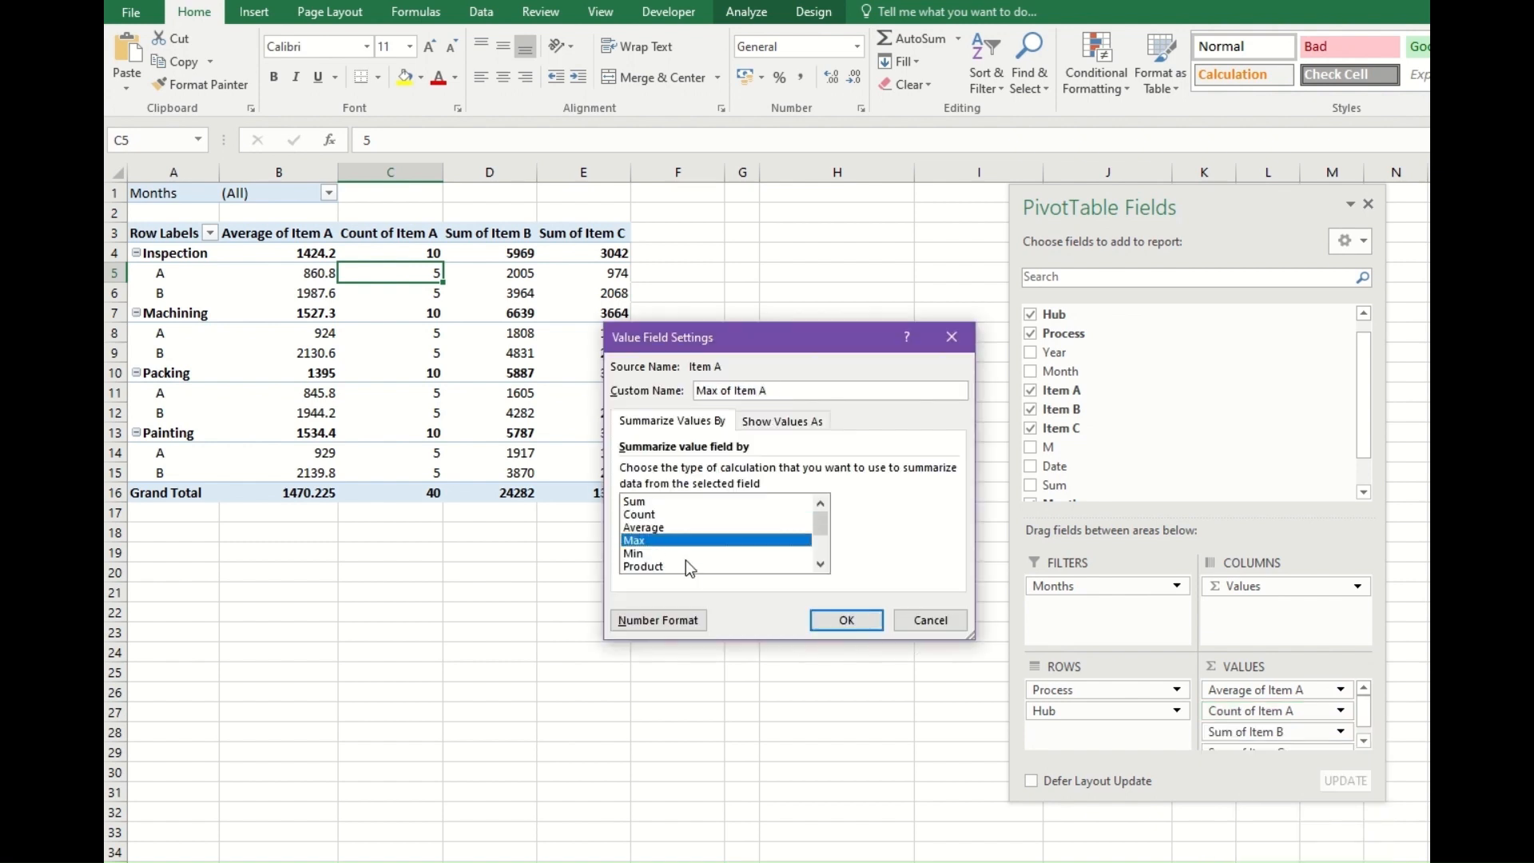
{"action": "scroll", "coordinate": [685, 561], "scroll_direction": "down", "scroll_amount": 2}
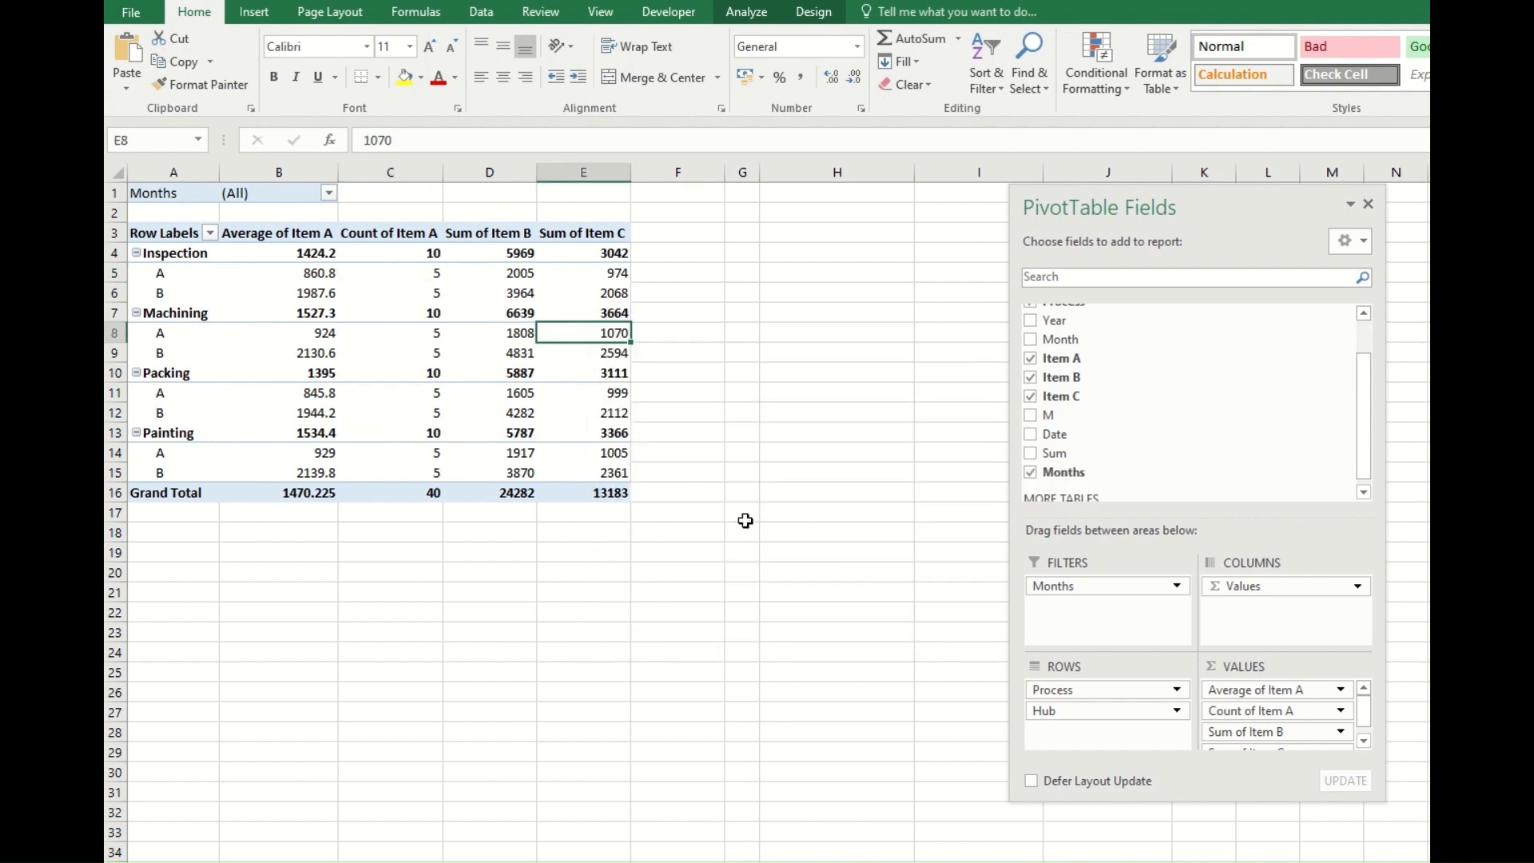
Move Hub above Process in the row fields and place Months from the report filter between them.
{"action": "left_click", "coordinate": [1073, 709]}
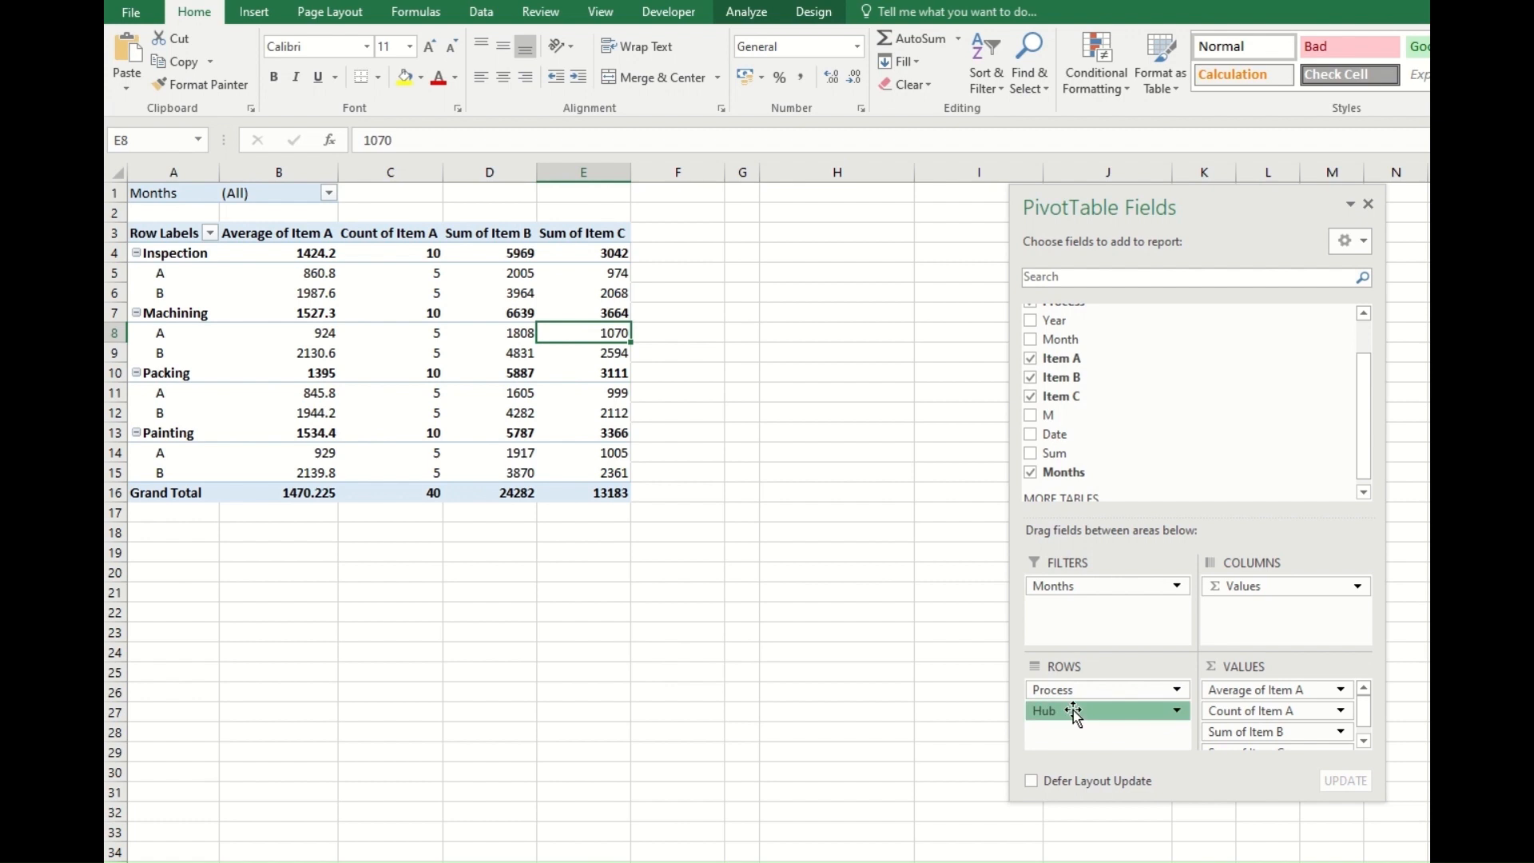
{"action": "left_click_drag", "start_coordinate": [1075, 711], "coordinate": [1078, 693]}
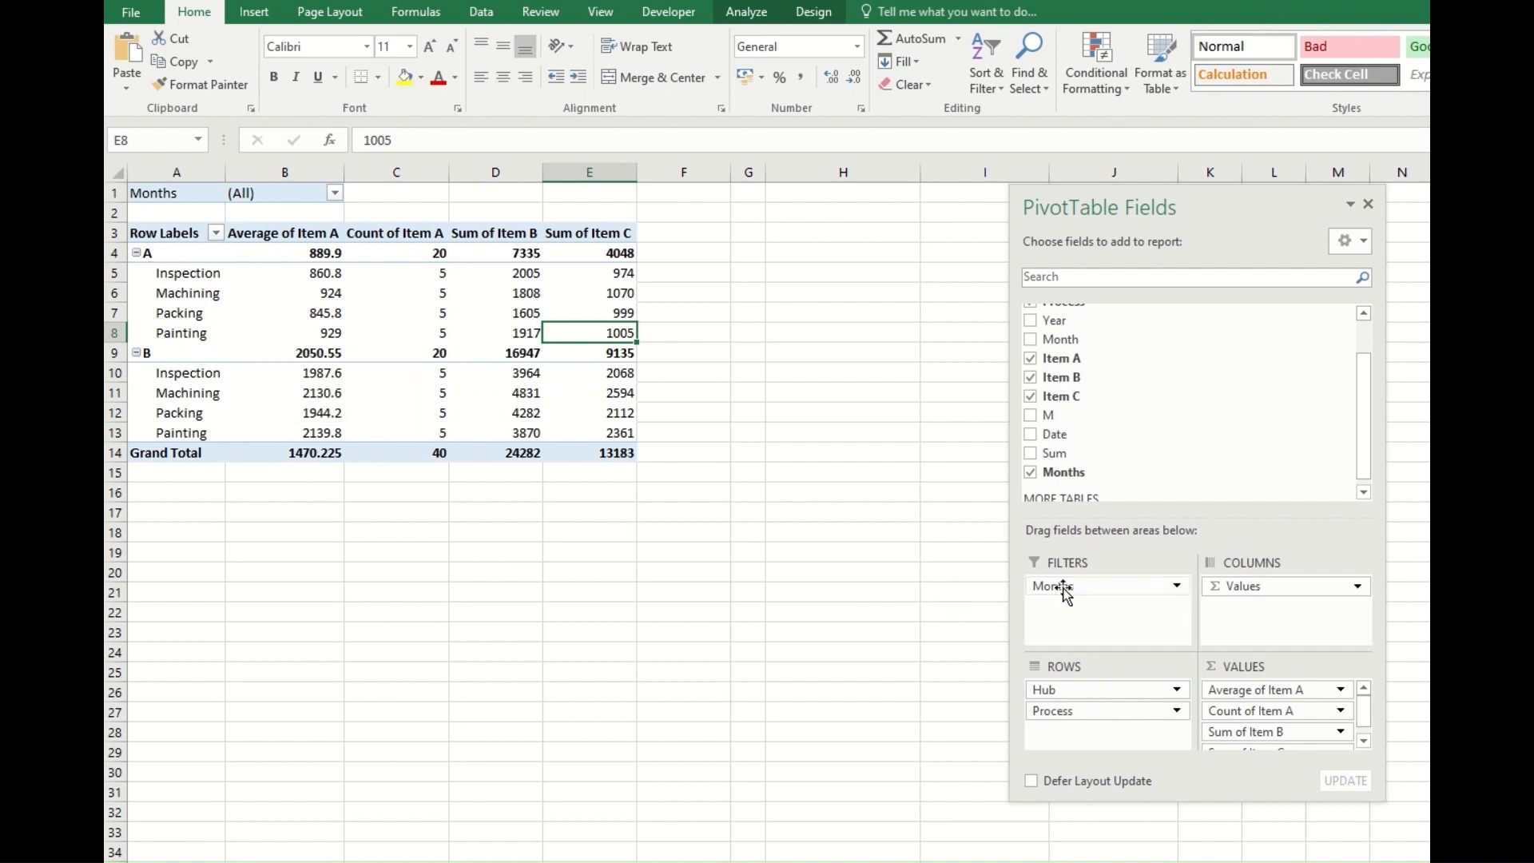
{"action": "left_click_drag", "start_coordinate": [1082, 584], "coordinate": [1066, 729]}
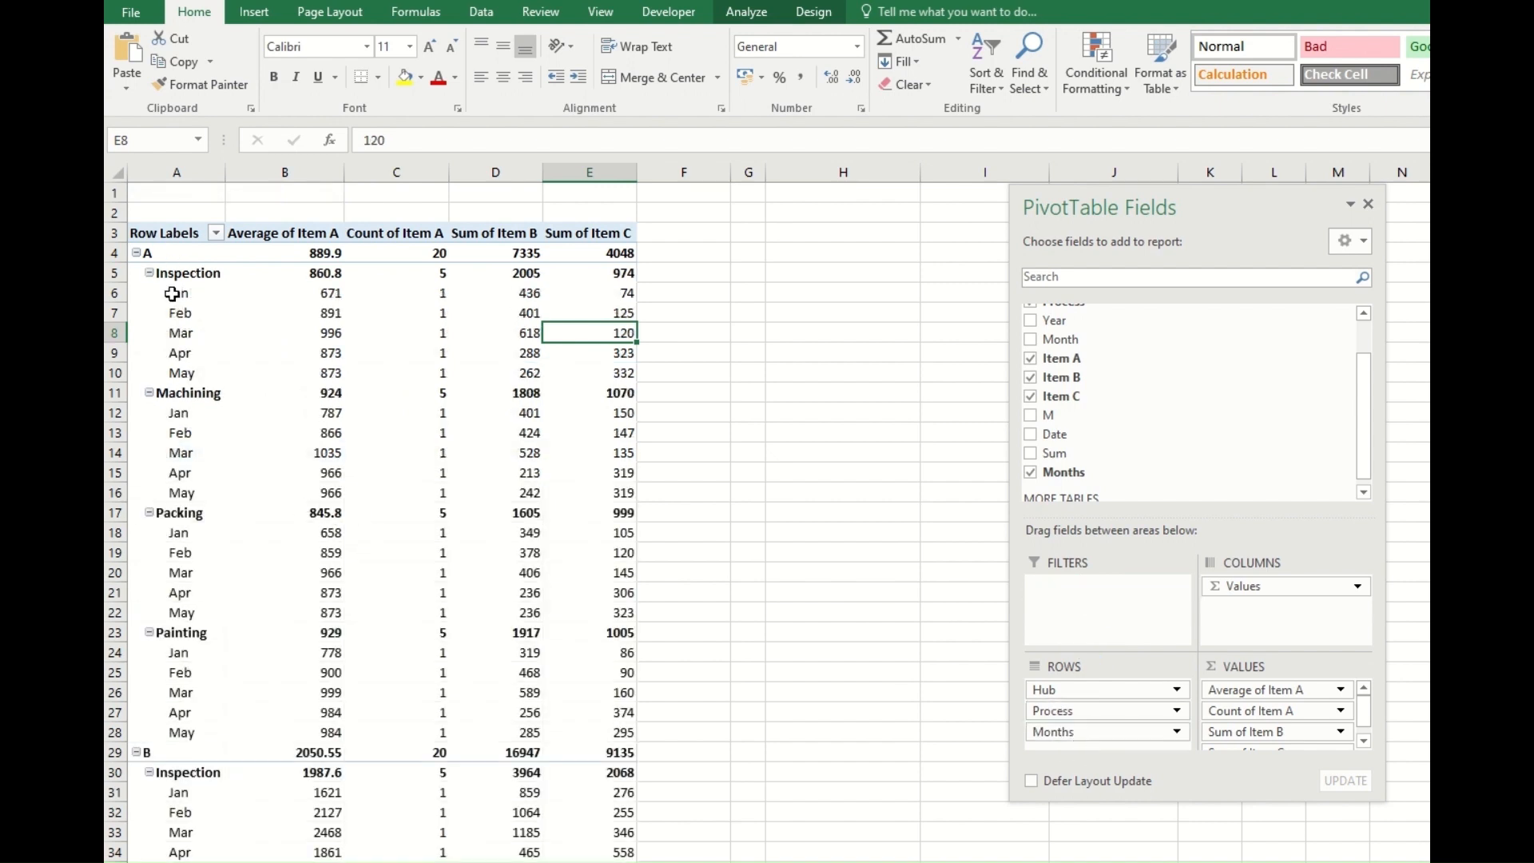
{"action": "mouse_move", "coordinate": [1082, 732]}
{"action": "left_mouse_down"}
{"action": "mouse_move", "coordinate": [1103, 707]}
{"action": "mouse_move", "coordinate": [1101, 721]}
{"action": "left_mouse_up"}
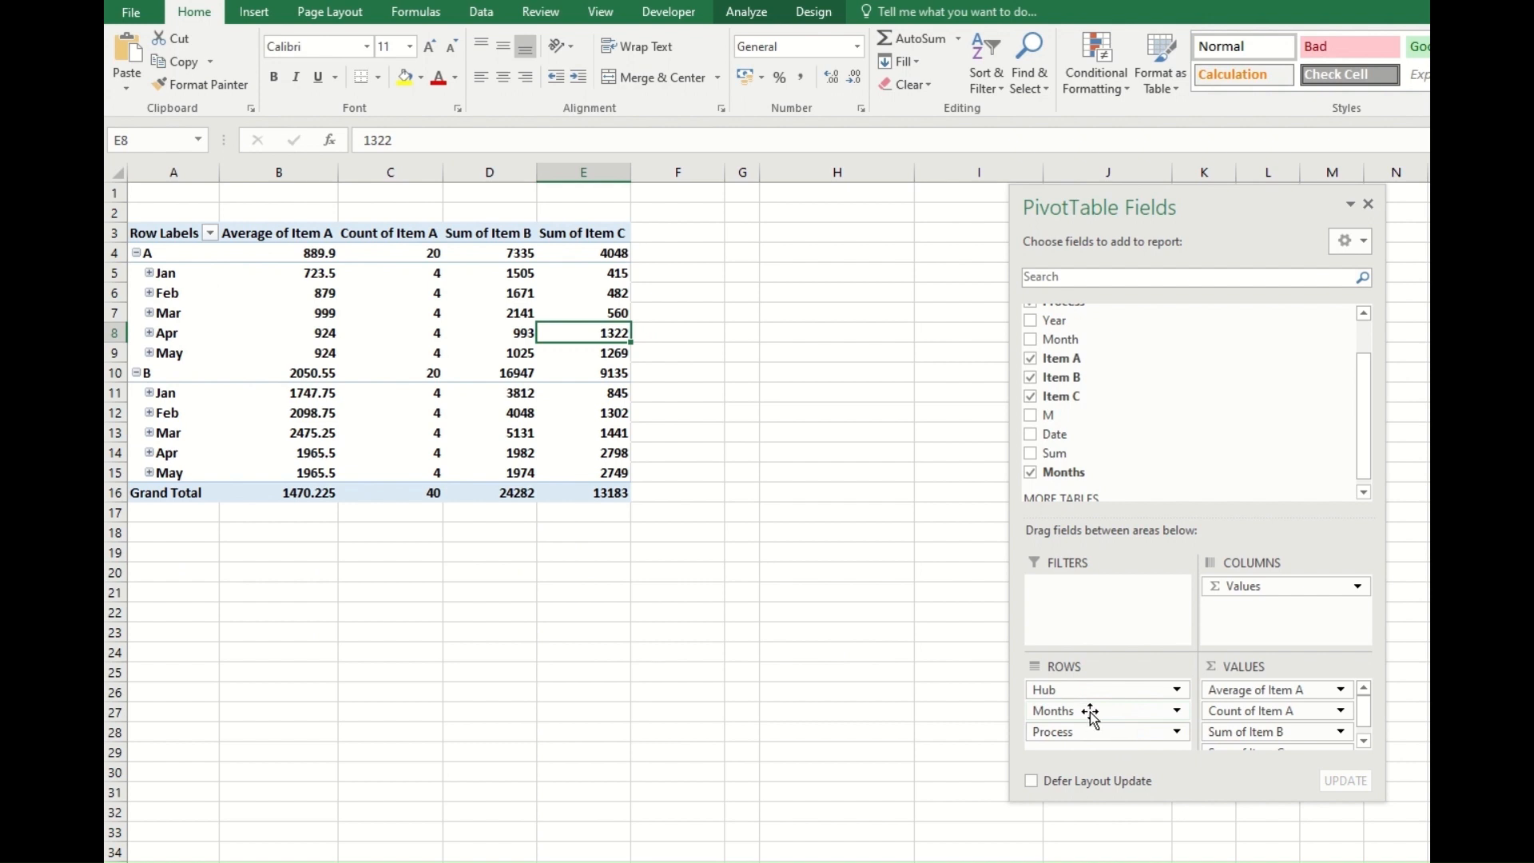
Move Hub from the row fields to the report filter and look at its filter choices.
{"action": "left_click", "coordinate": [1090, 712]}
{"action": "left_click", "coordinate": [1085, 691]}
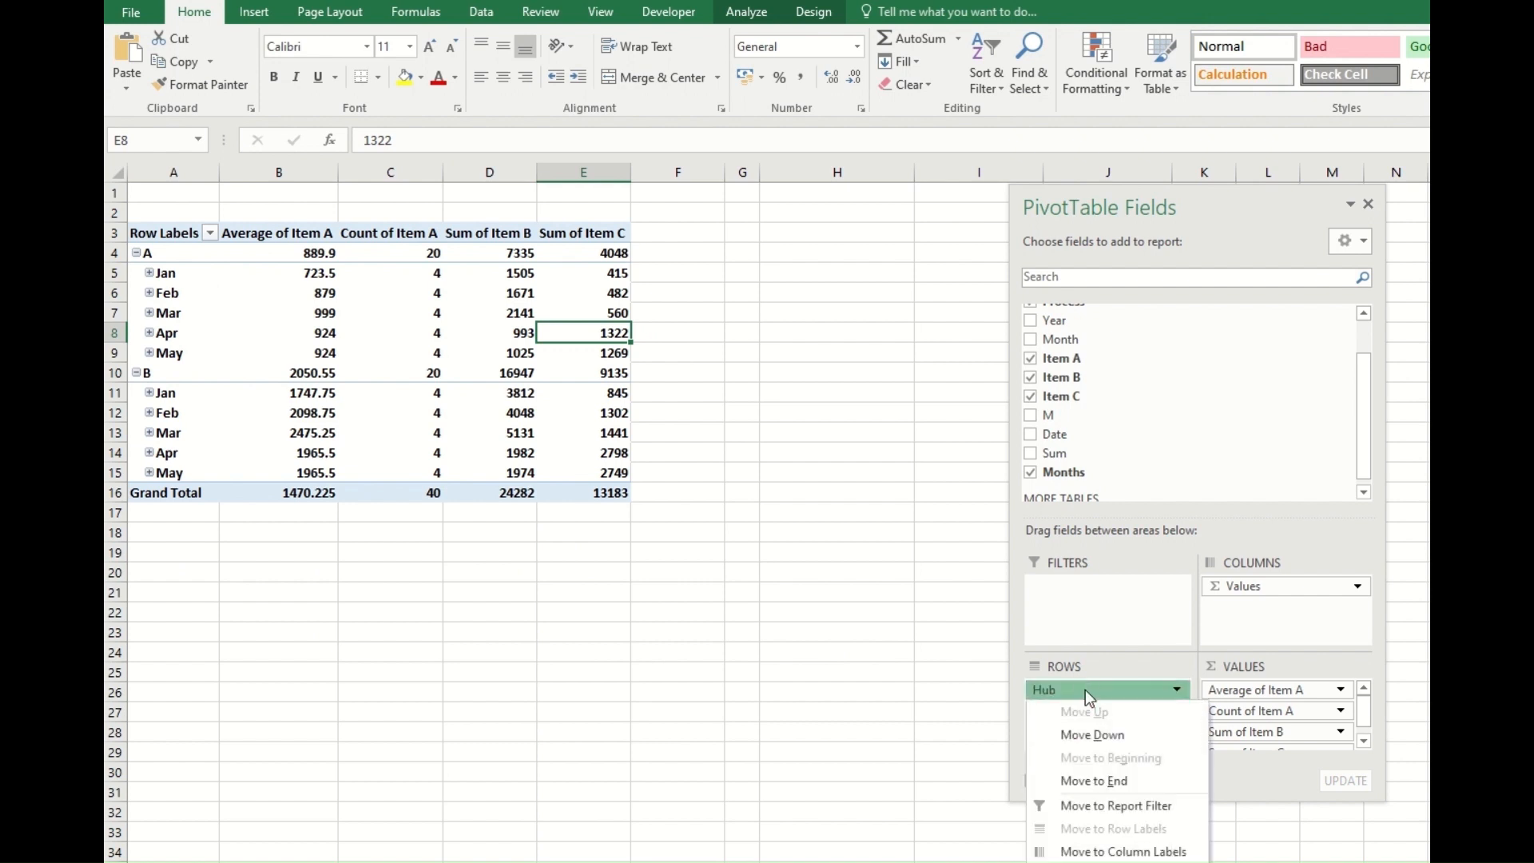
{"action": "left_click_drag", "start_coordinate": [1075, 690], "coordinate": [1072, 595]}
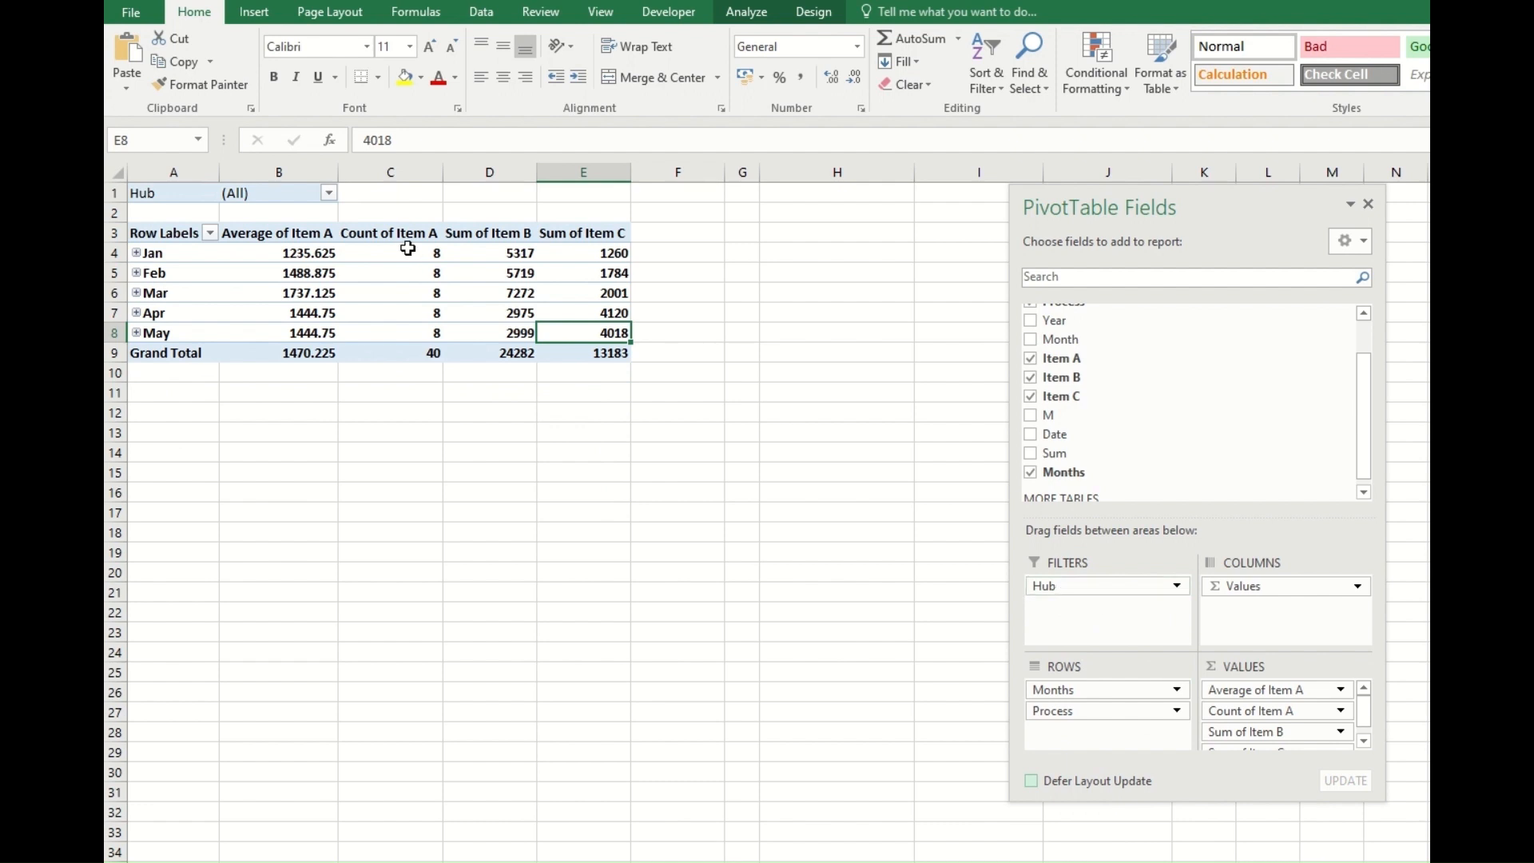
{"action": "left_click", "coordinate": [328, 194]}
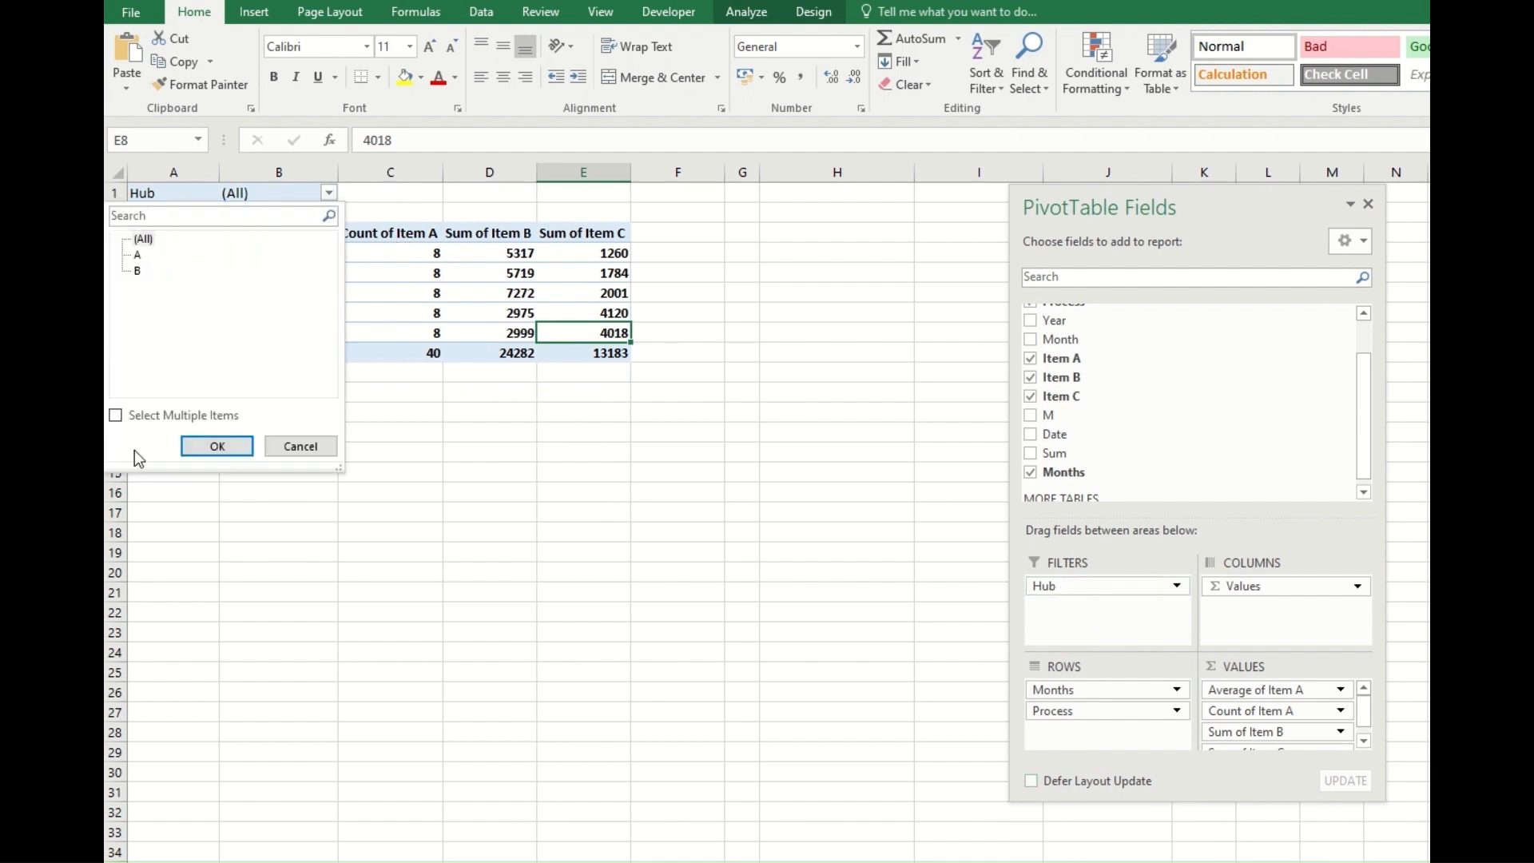
{"action": "left_click", "coordinate": [309, 448]}
{"action": "left_click", "coordinate": [661, 513]}
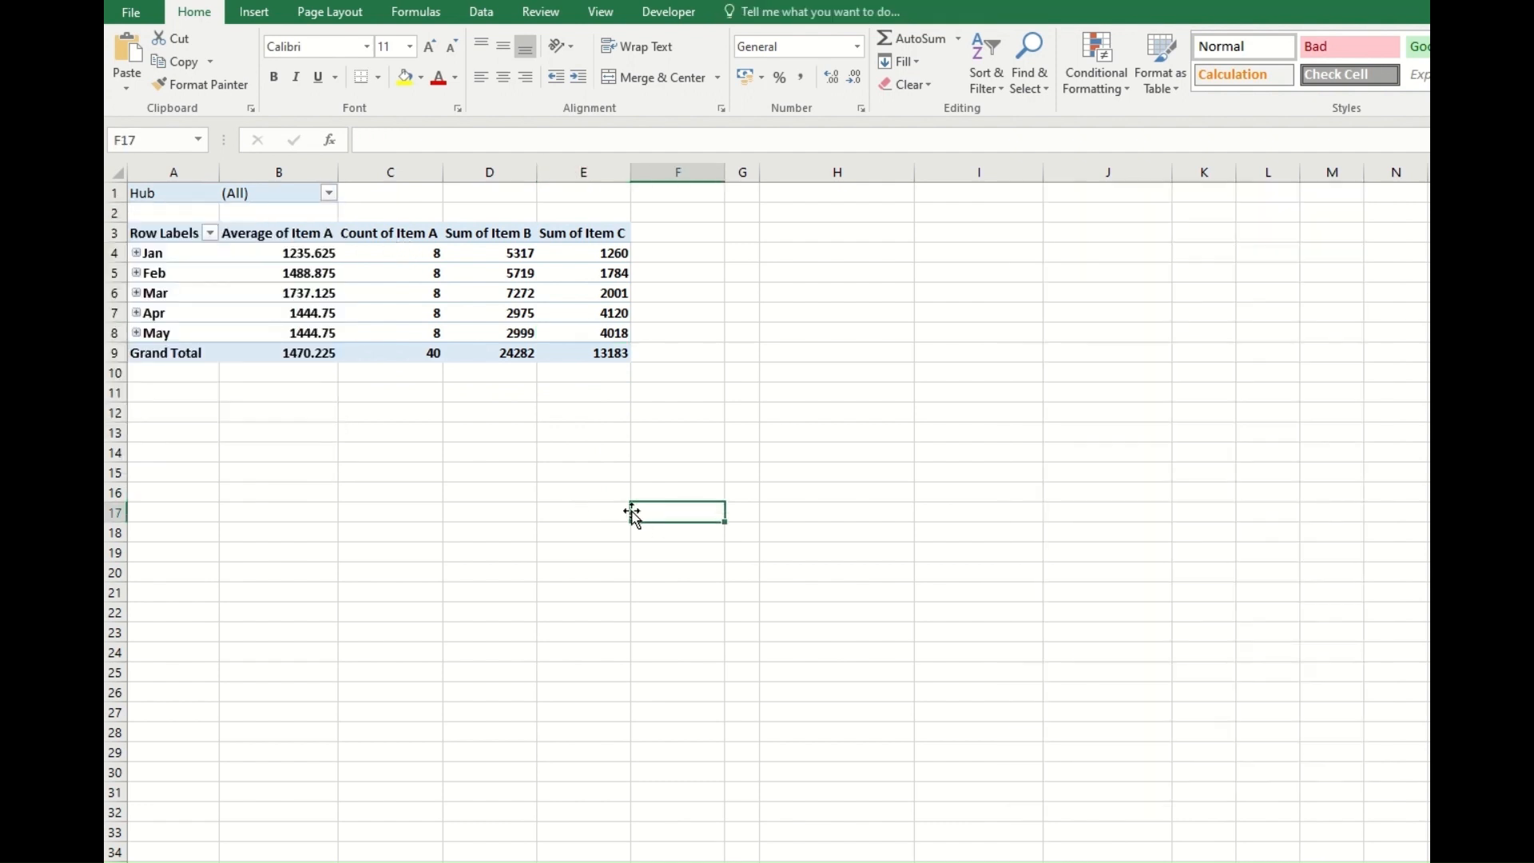
Expand the Jan and Feb row labels to show their process rows.
{"action": "left_click", "coordinate": [489, 235]}
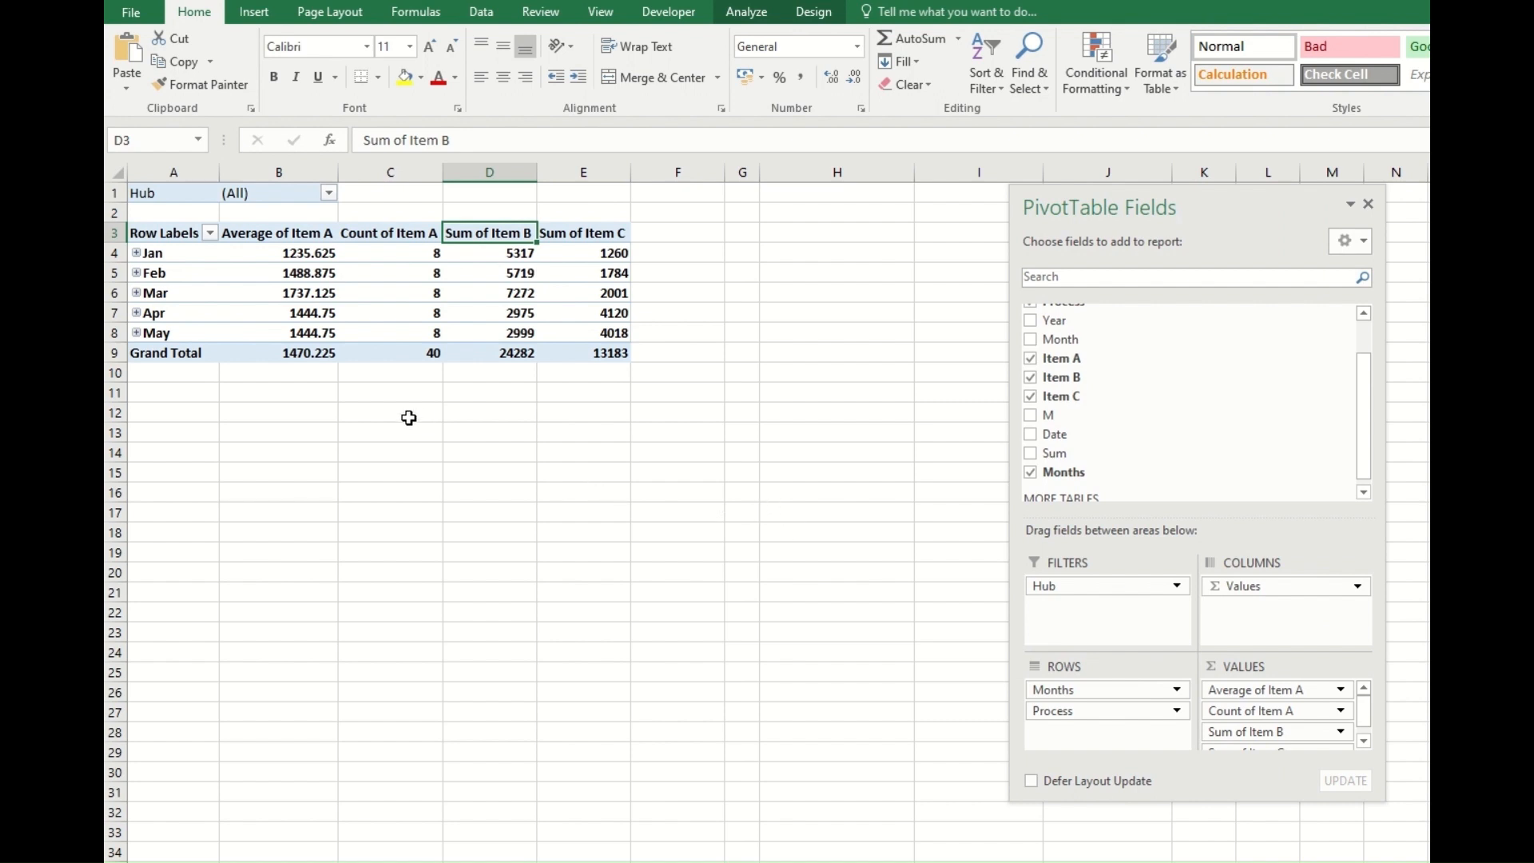
{"action": "left_click", "coordinate": [135, 252]}
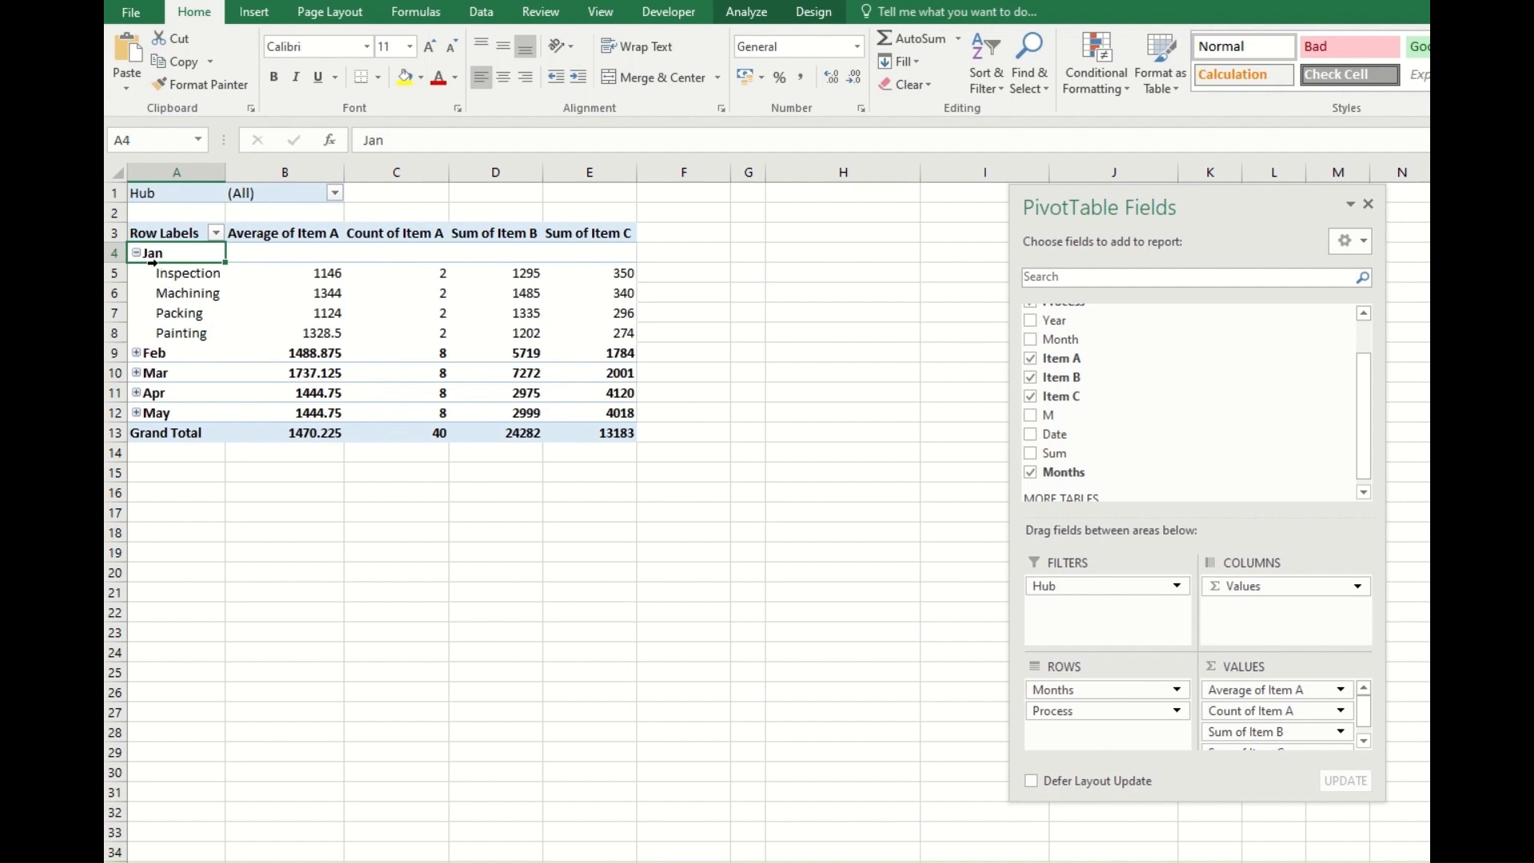
{"action": "left_click", "coordinate": [136, 353]}
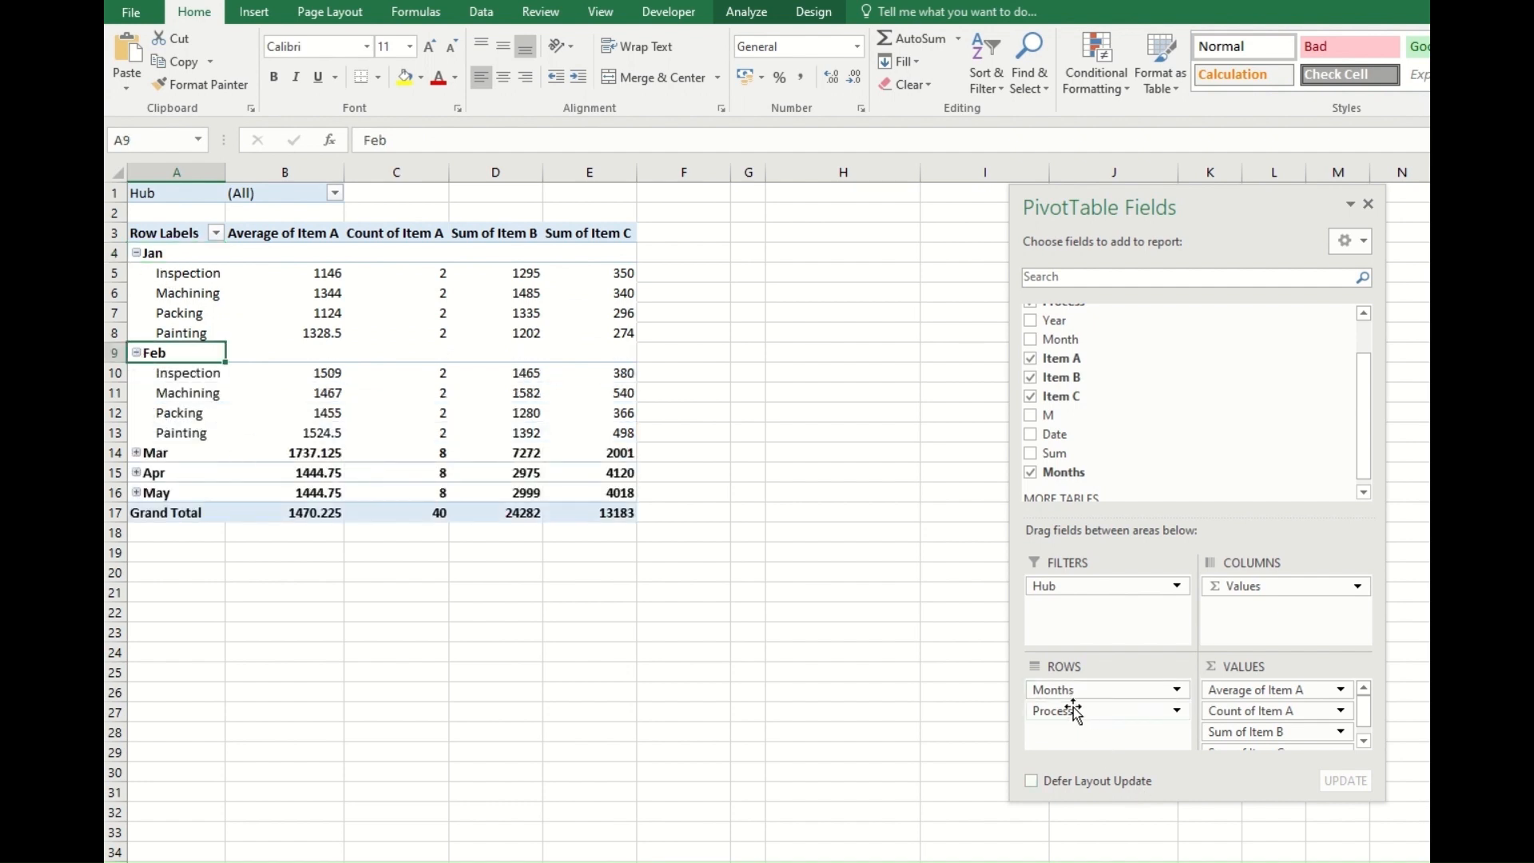
Restore the layout with Months as report filter and Process above Hub in the rows.
{"action": "left_click_drag", "start_coordinate": [1072, 692], "coordinate": [1089, 723]}
{"action": "left_click", "coordinate": [593, 693]}
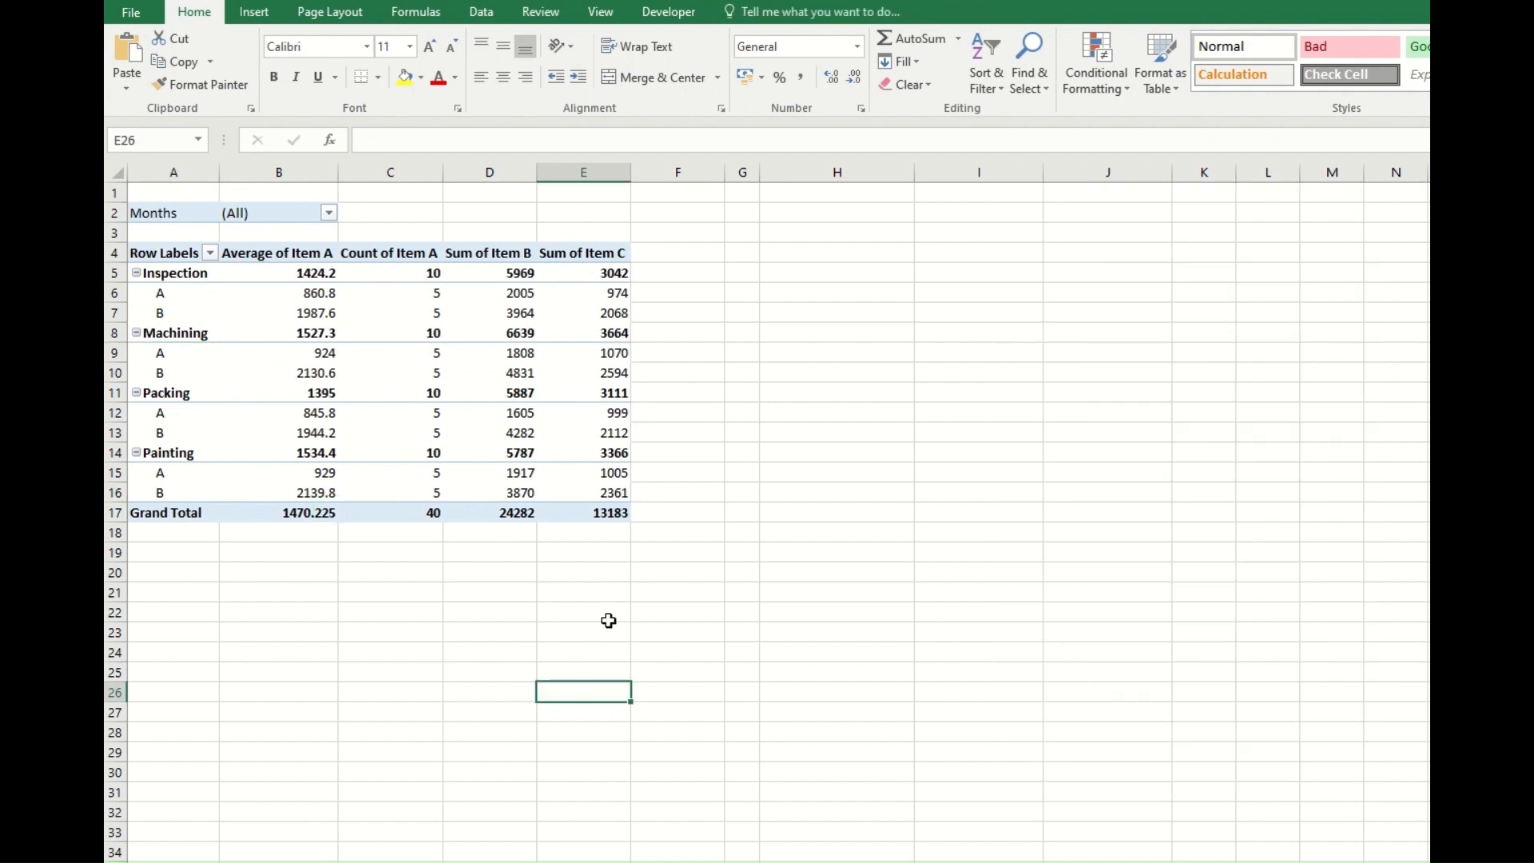
Apply the light orange PivotTable style to the PivotTable.
{"action": "left_click", "coordinate": [452, 376]}
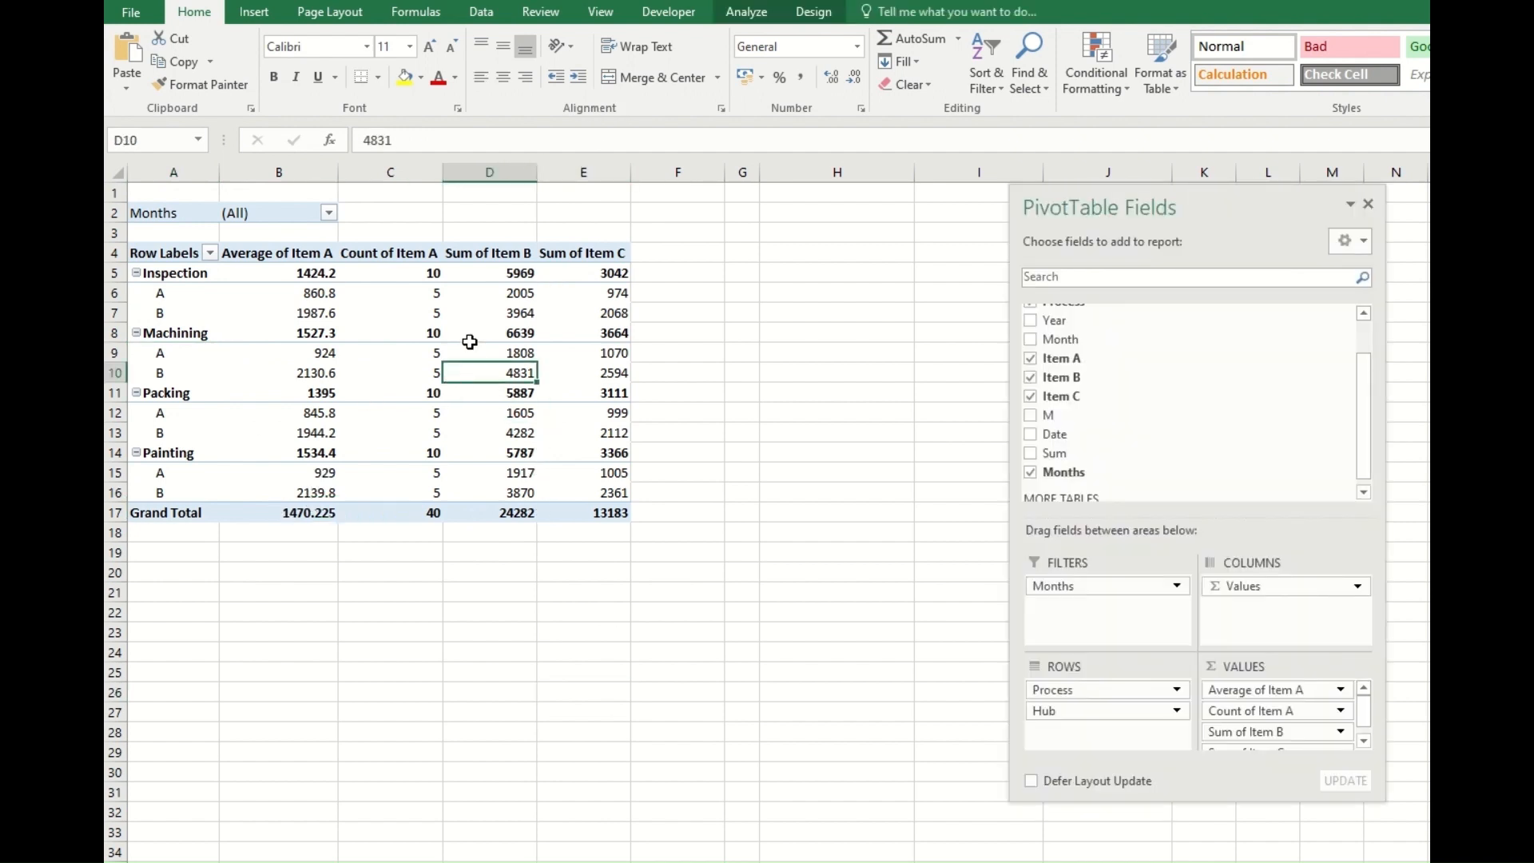
{"action": "left_click", "coordinate": [810, 16]}
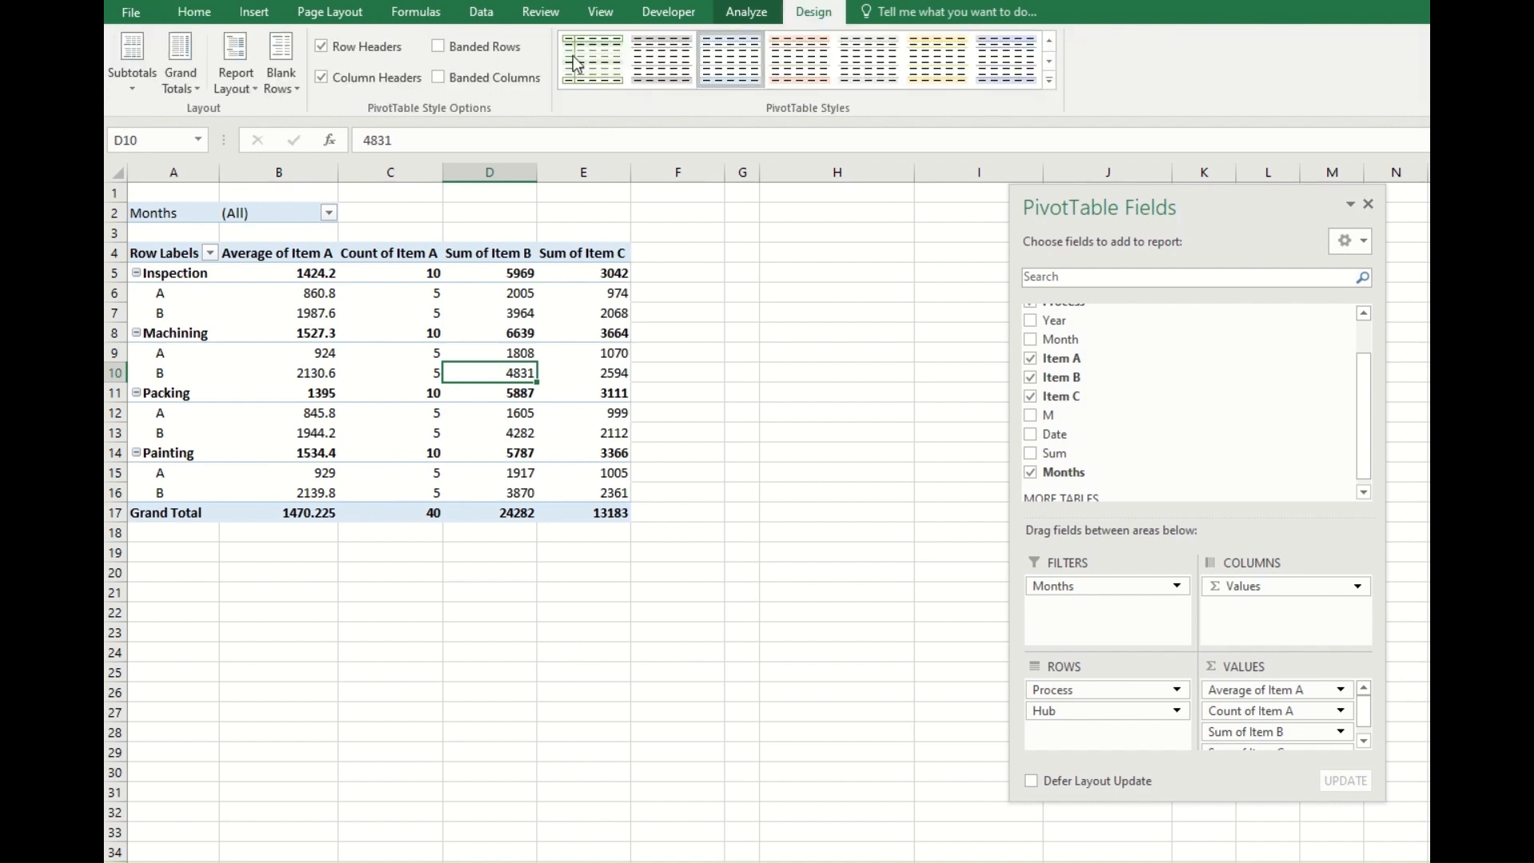
{"action": "left_click", "coordinate": [790, 67]}
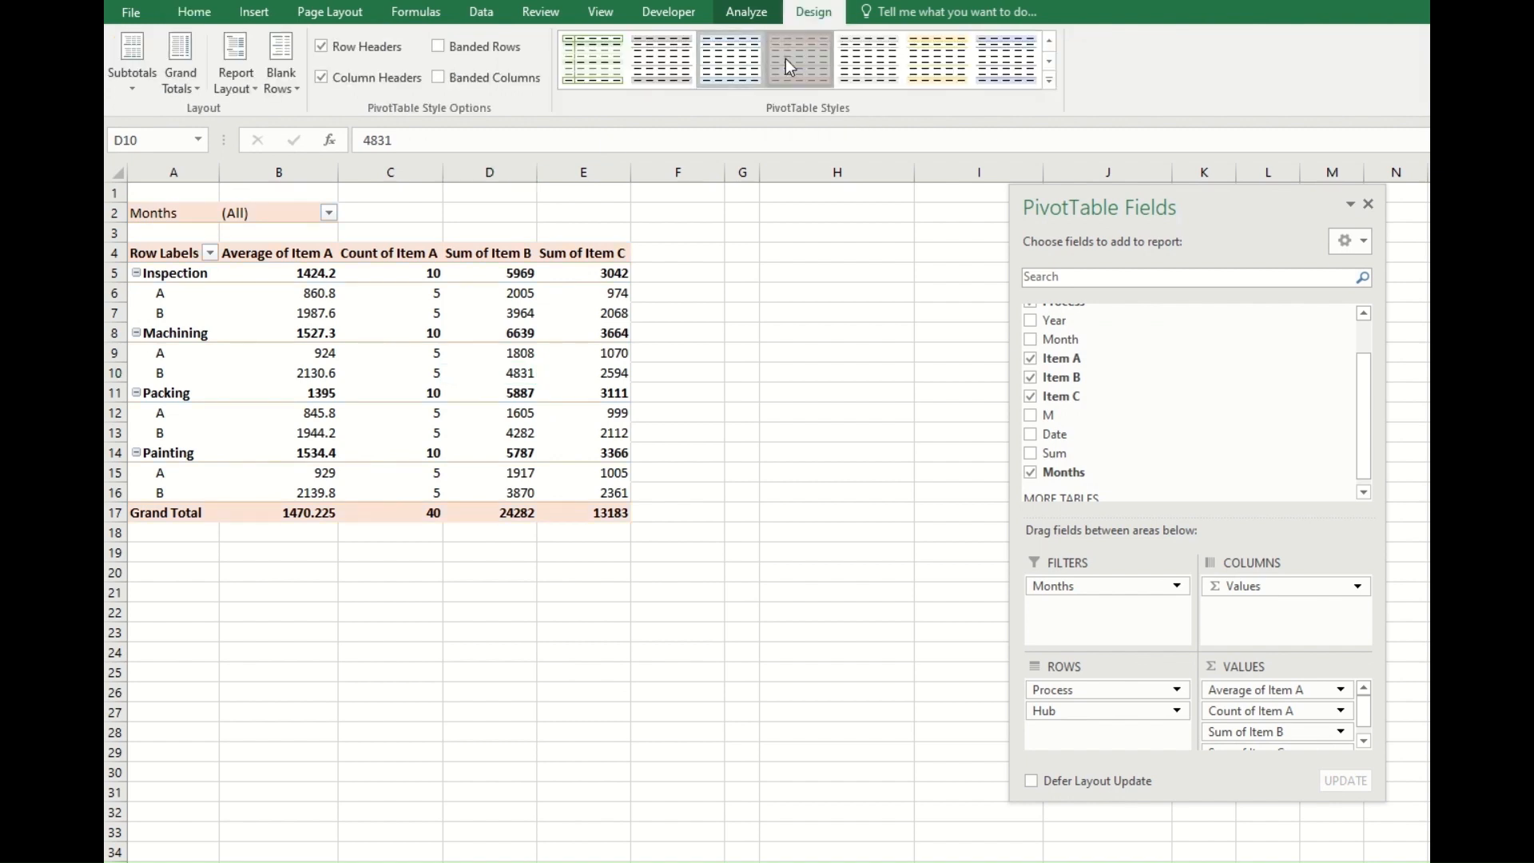
Turn the PivotTable's Row Headers style option off and back on to compare the formatting.
{"action": "left_click", "coordinate": [322, 46]}
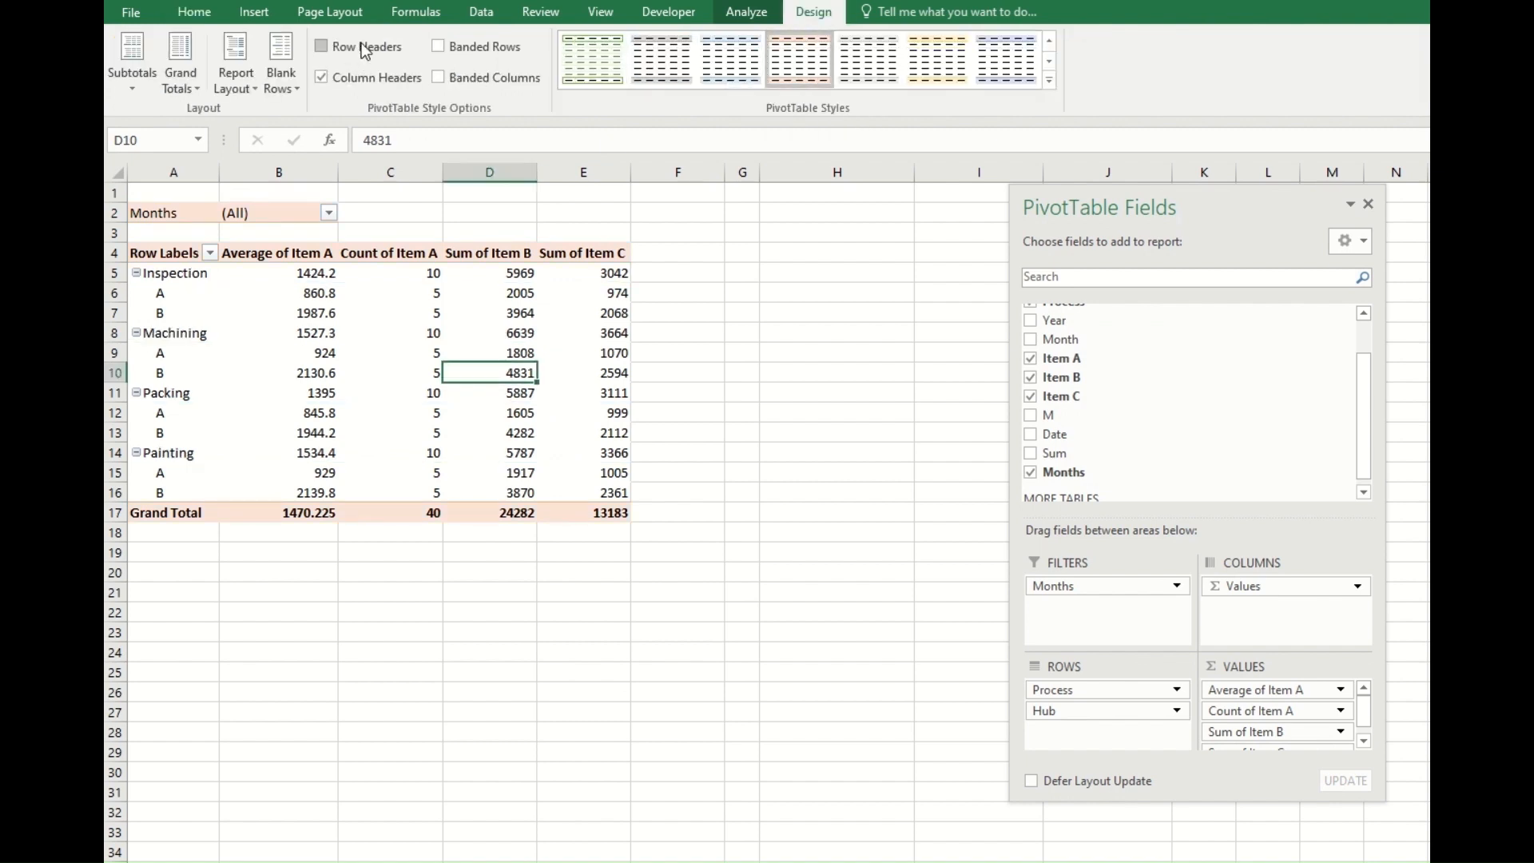
{"action": "left_click", "coordinate": [352, 49]}
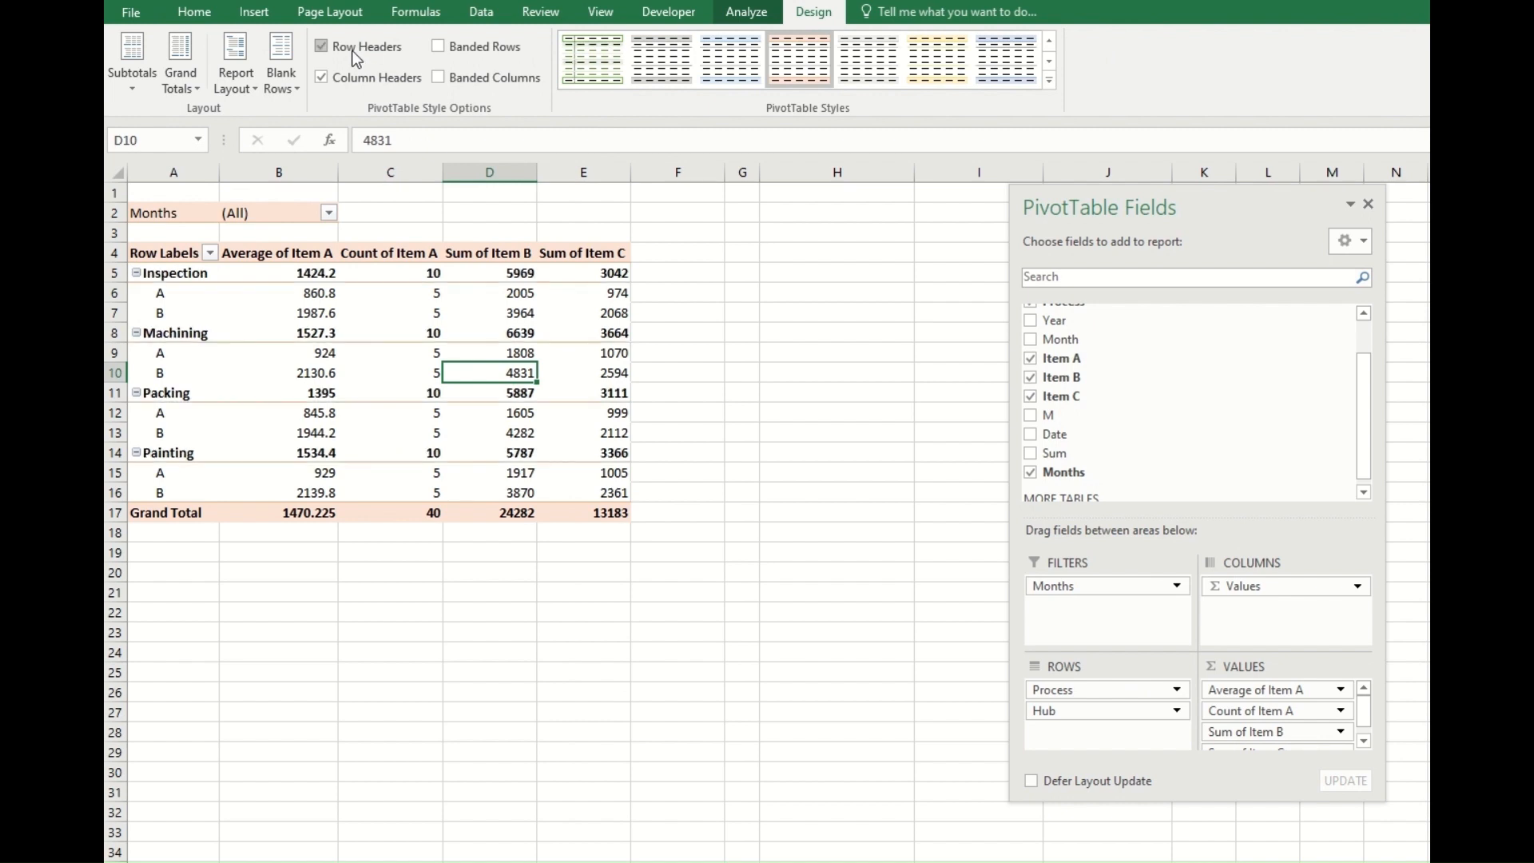
Toggle the PivotTable's Banded Rows option on and off, and its Column Headers option off and back on.
{"action": "left_click", "coordinate": [477, 51]}
{"action": "left_click", "coordinate": [473, 56]}
{"action": "left_click", "coordinate": [339, 81]}
{"action": "left_click", "coordinate": [339, 81]}
Turn the PivotTable's grand totals off for rows and columns, and turn them back on for both.
{"action": "left_click", "coordinate": [186, 90]}
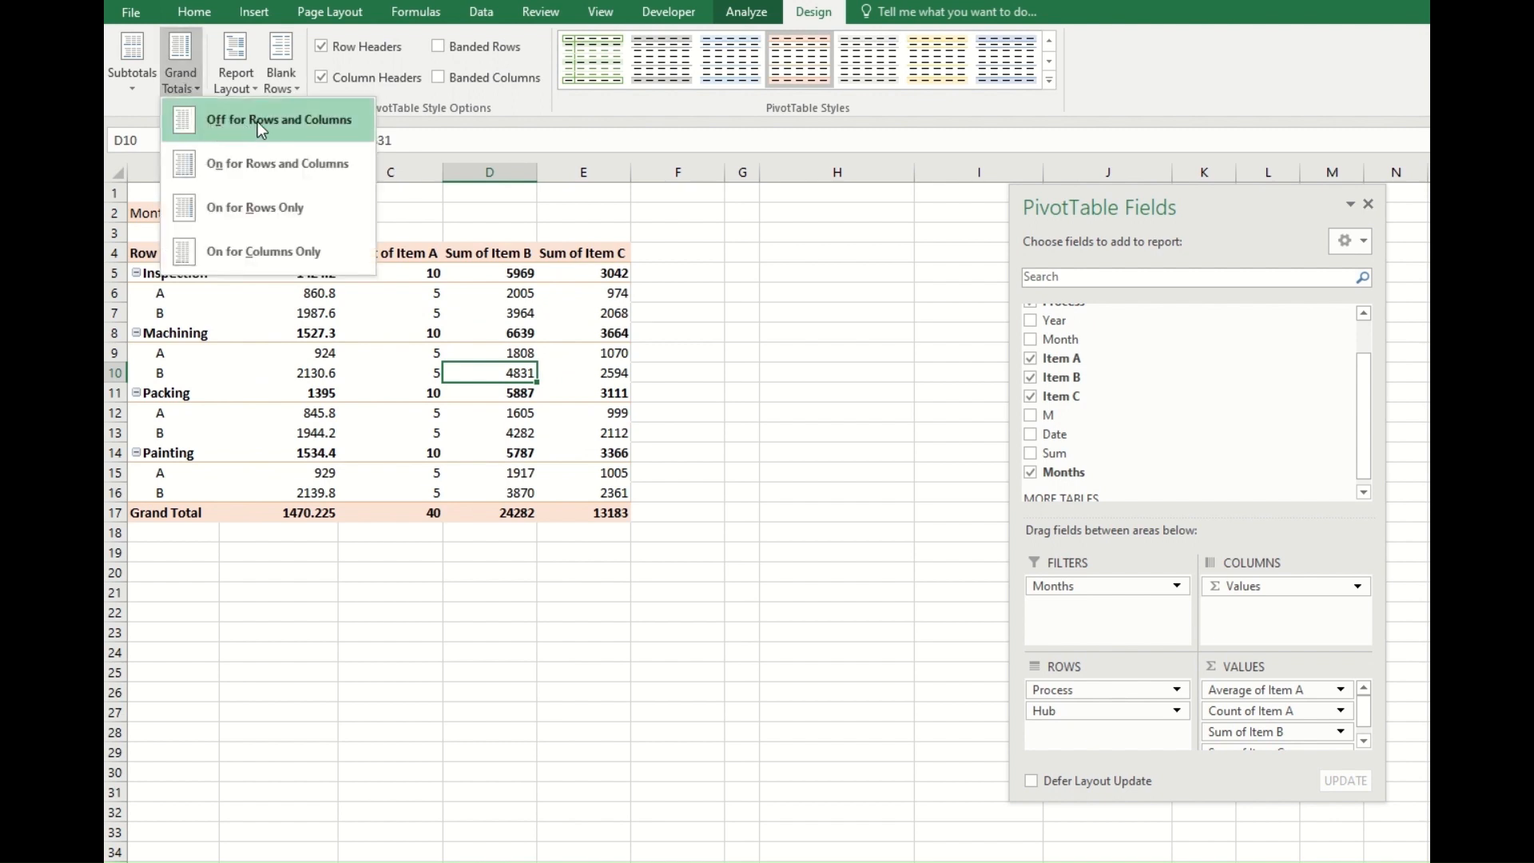
{"action": "left_click", "coordinate": [286, 126]}
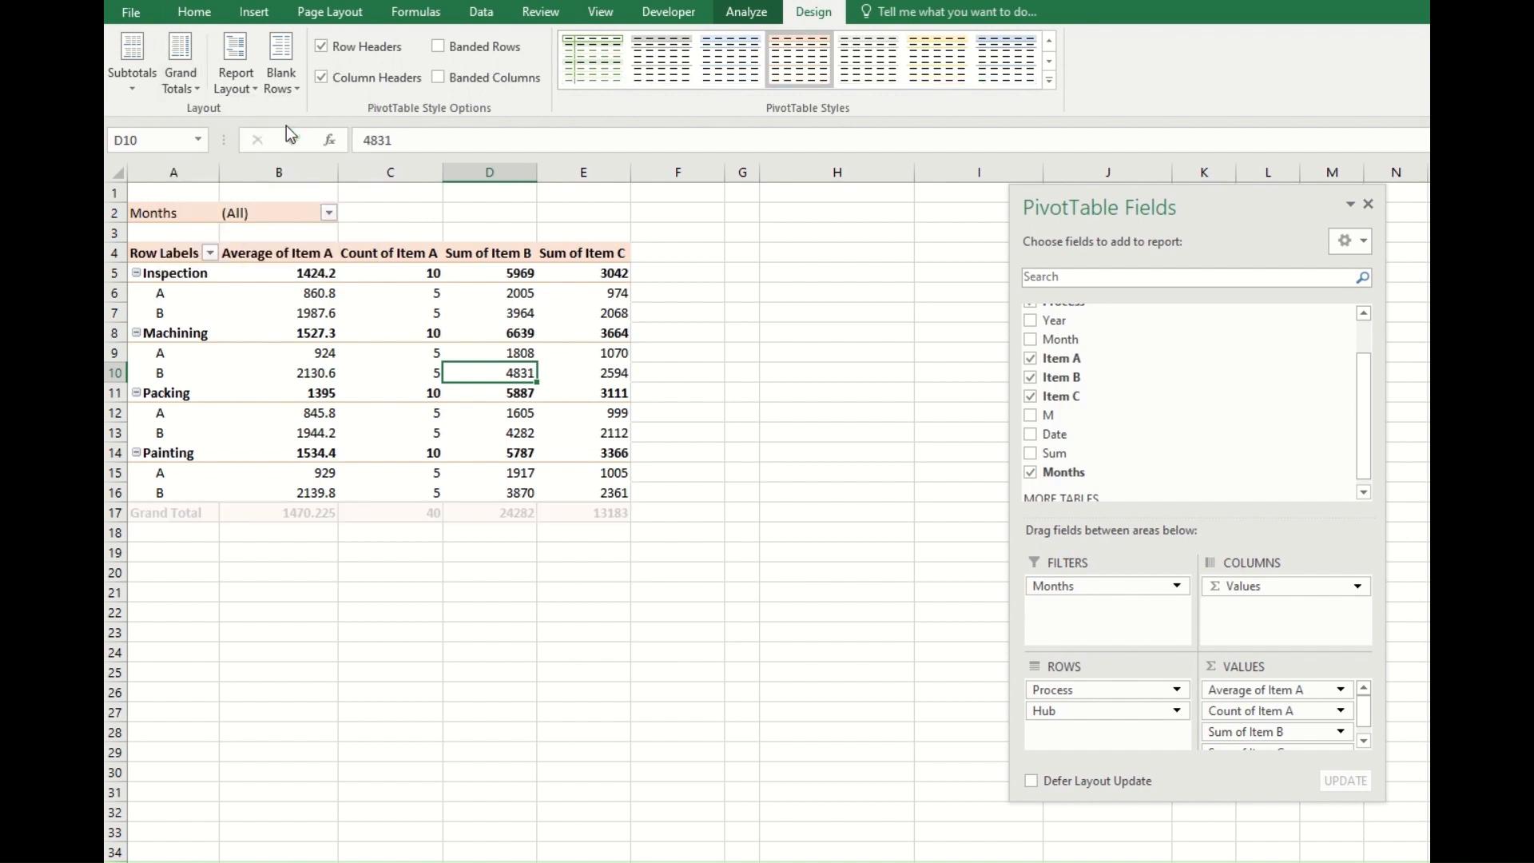
{"action": "left_click", "coordinate": [192, 80]}
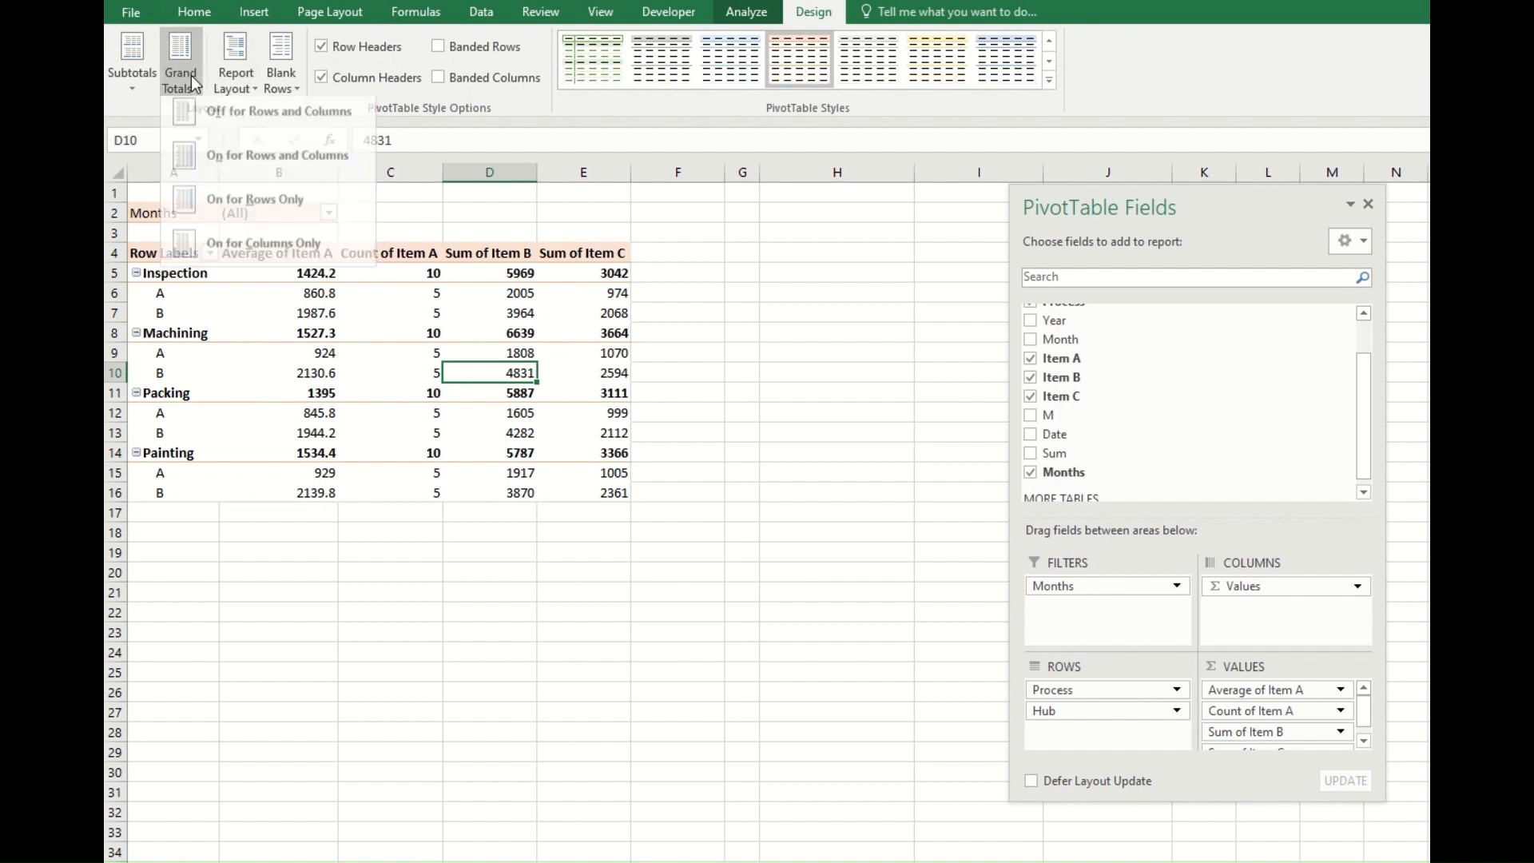
{"action": "left_click", "coordinate": [209, 162]}
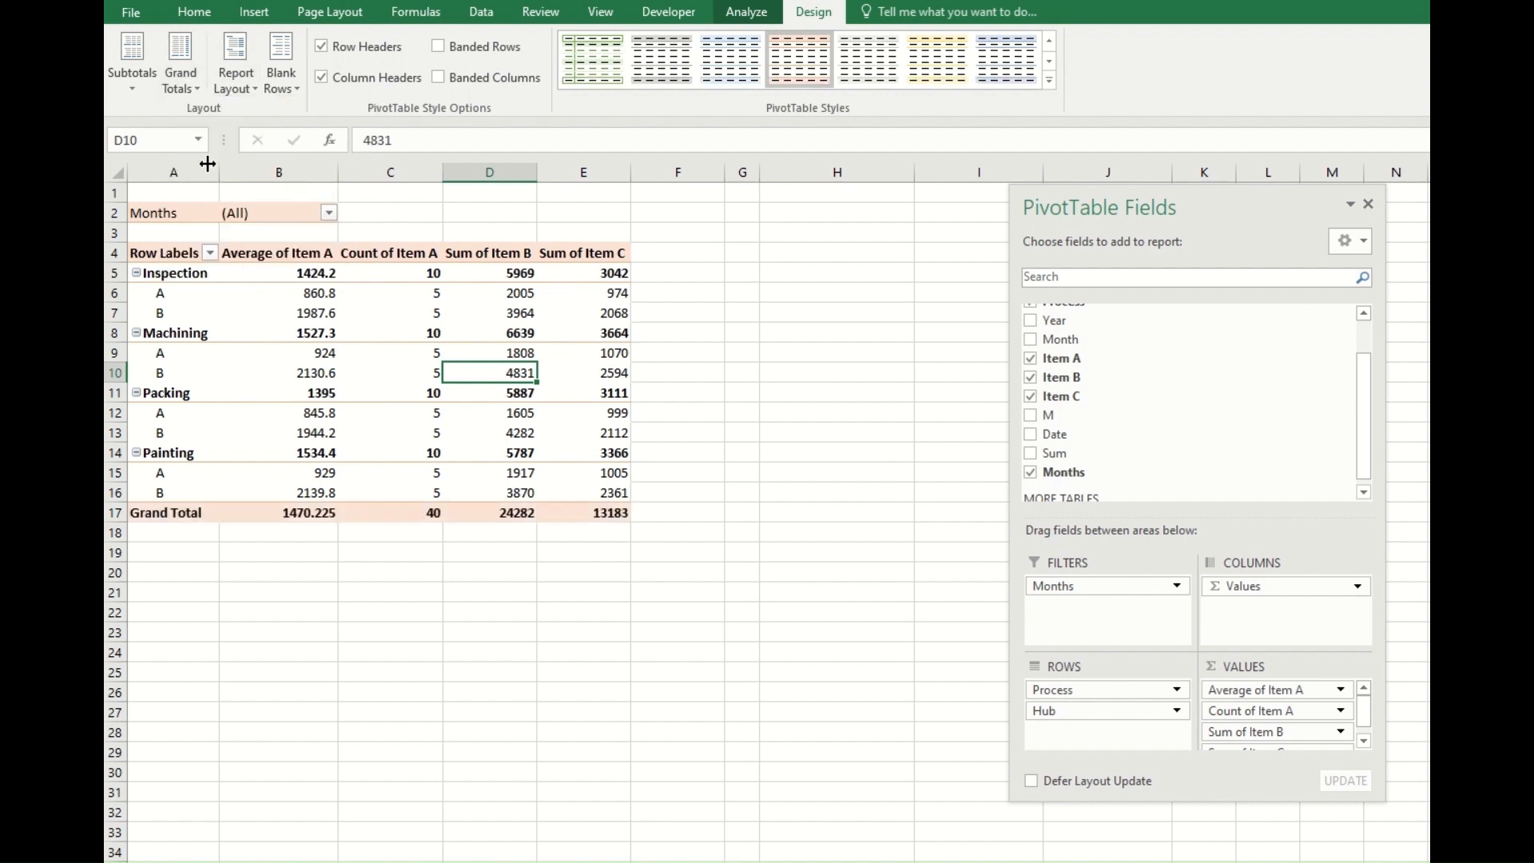
Try grand totals on for rows only, and set them to on for columns only.
{"action": "left_click", "coordinate": [183, 76]}
{"action": "left_click", "coordinate": [207, 219]}
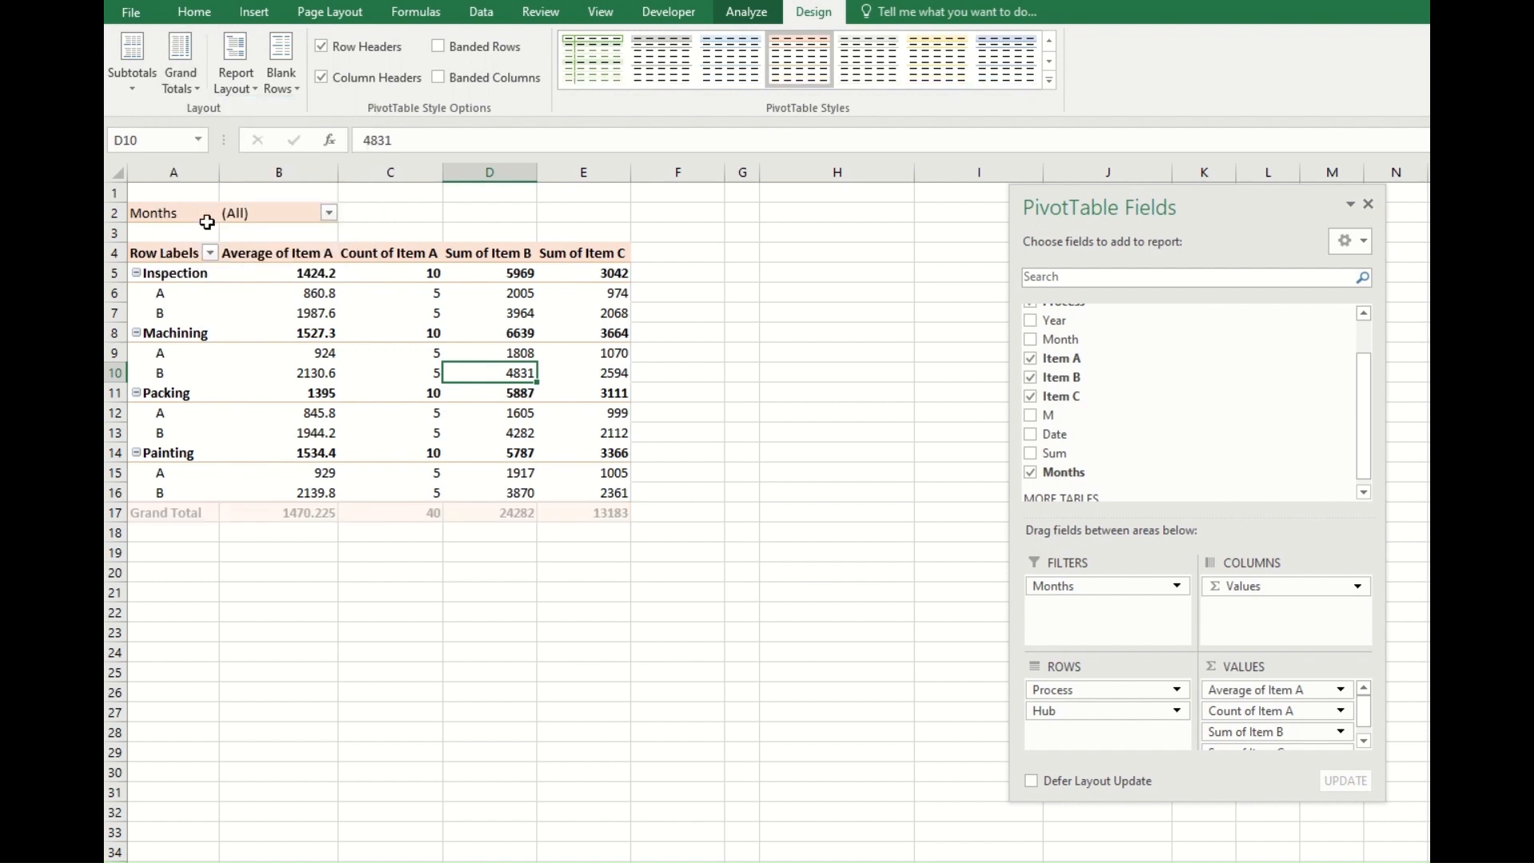
{"action": "left_click", "coordinate": [190, 79]}
{"action": "left_click", "coordinate": [211, 251]}
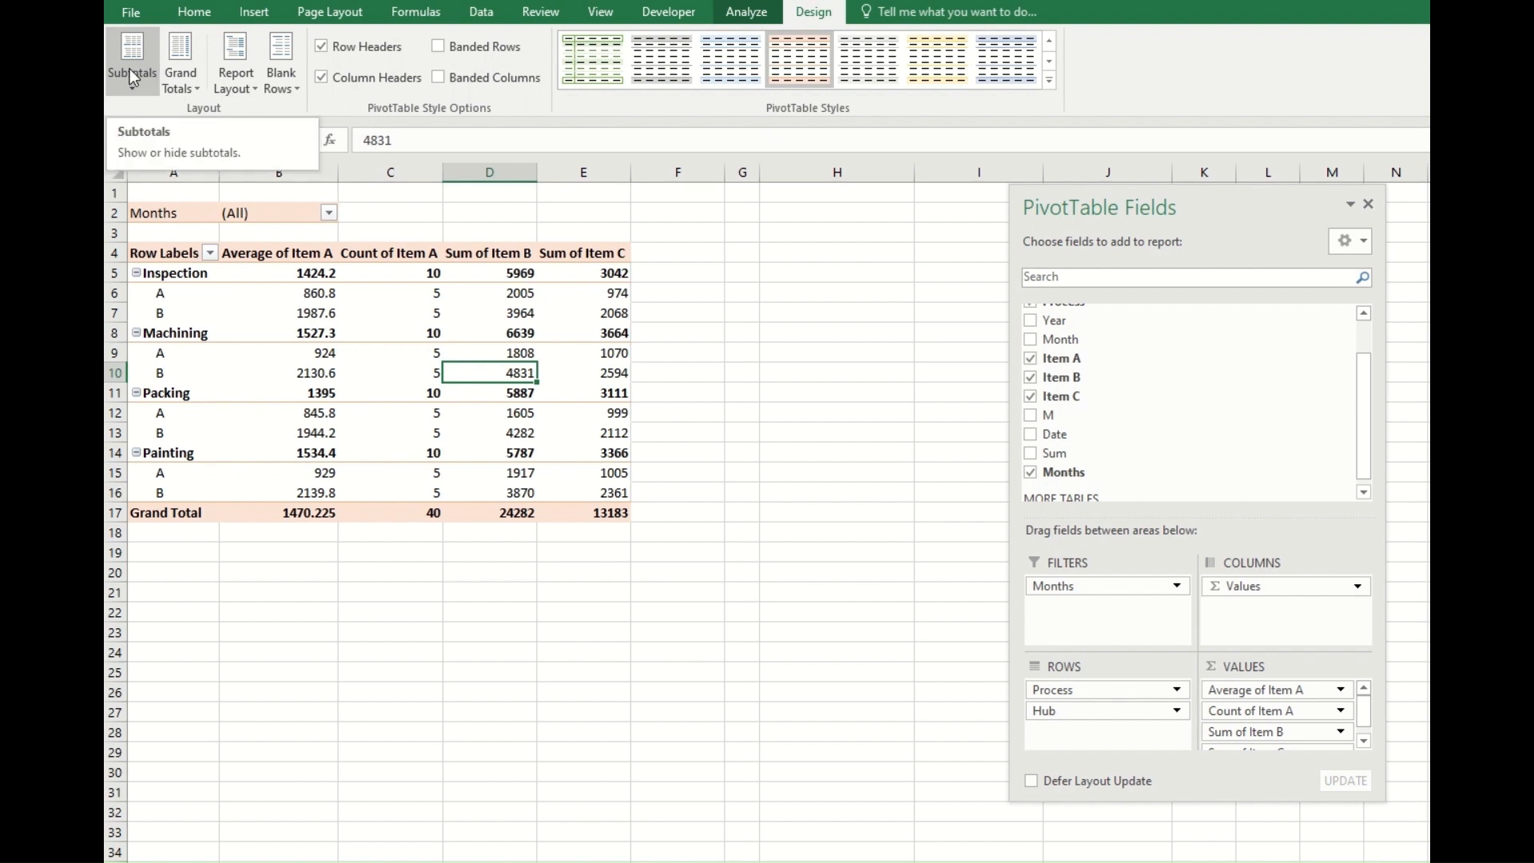
Show all subtotals at the bottom of each group and check the Inspection average against its A and B values.
{"action": "left_click", "coordinate": [130, 69]}
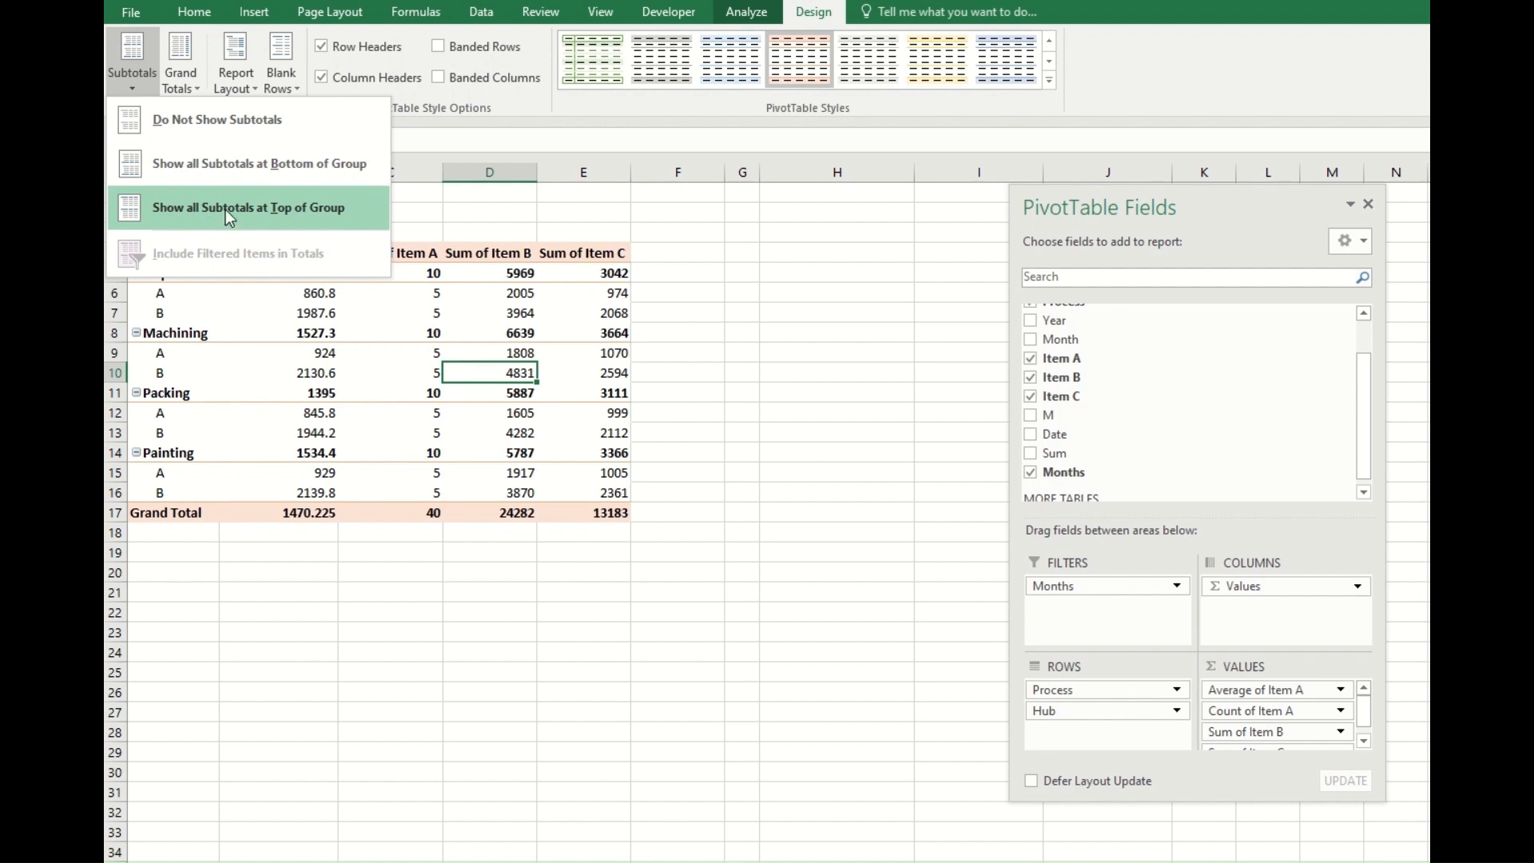
{"action": "left_click", "coordinate": [280, 168]}
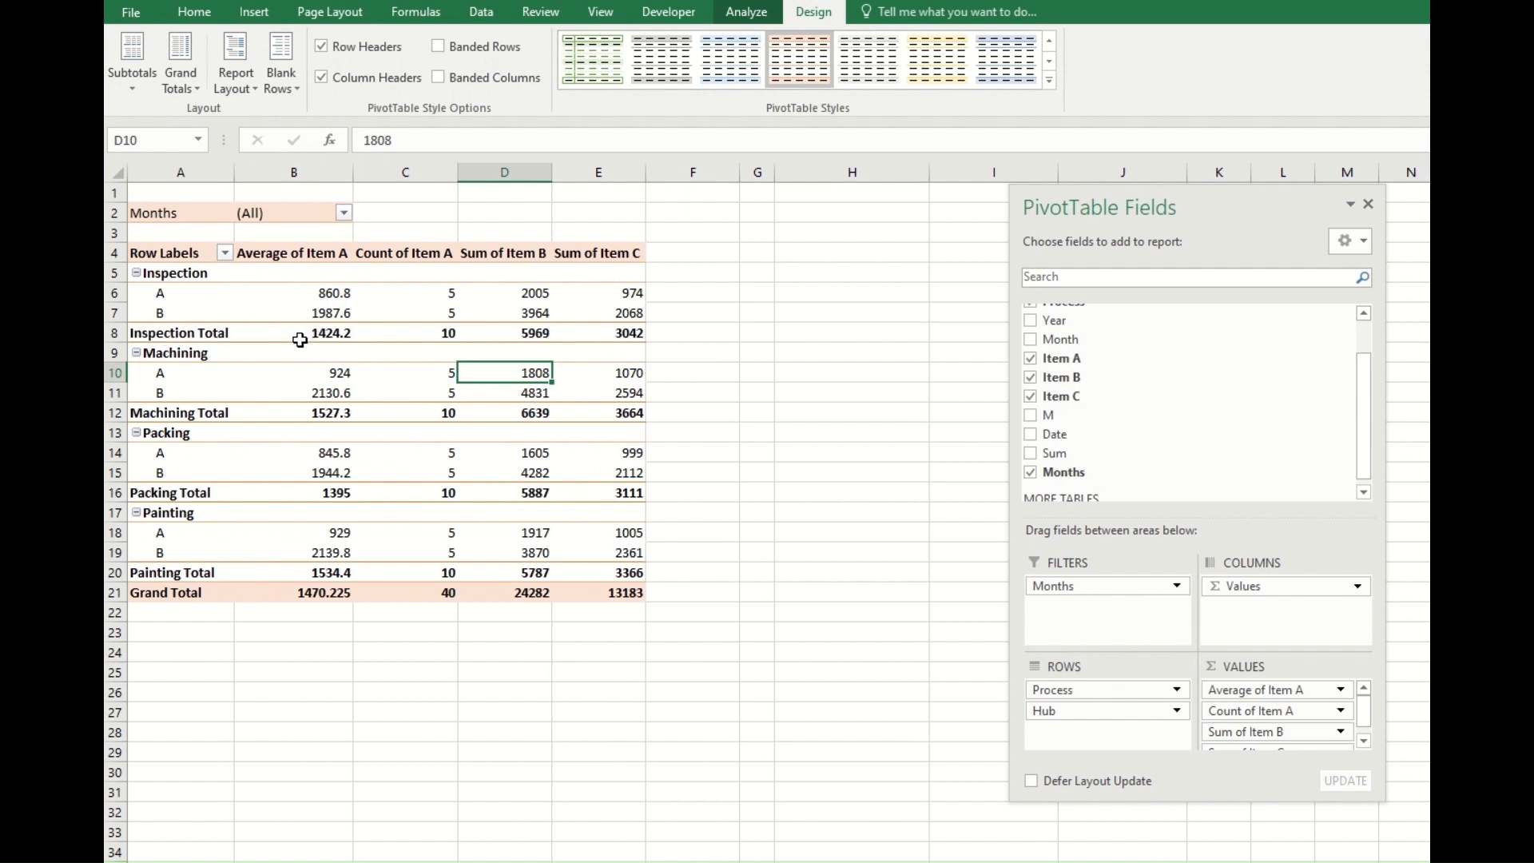
{"action": "left_click_drag", "start_coordinate": [297, 296], "coordinate": [296, 319]}
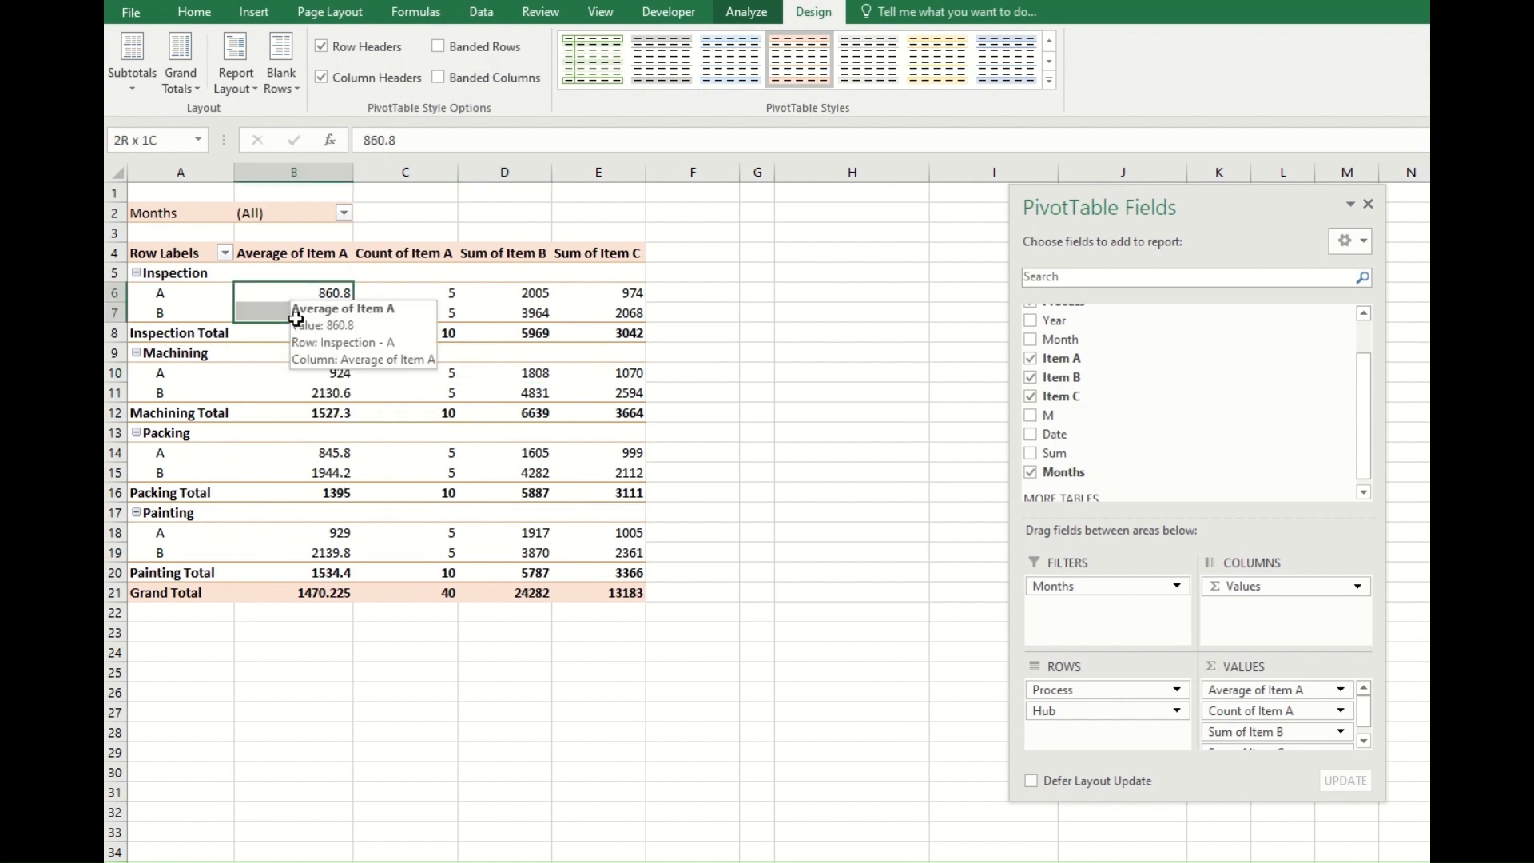
{"action": "left_click", "coordinate": [263, 335]}
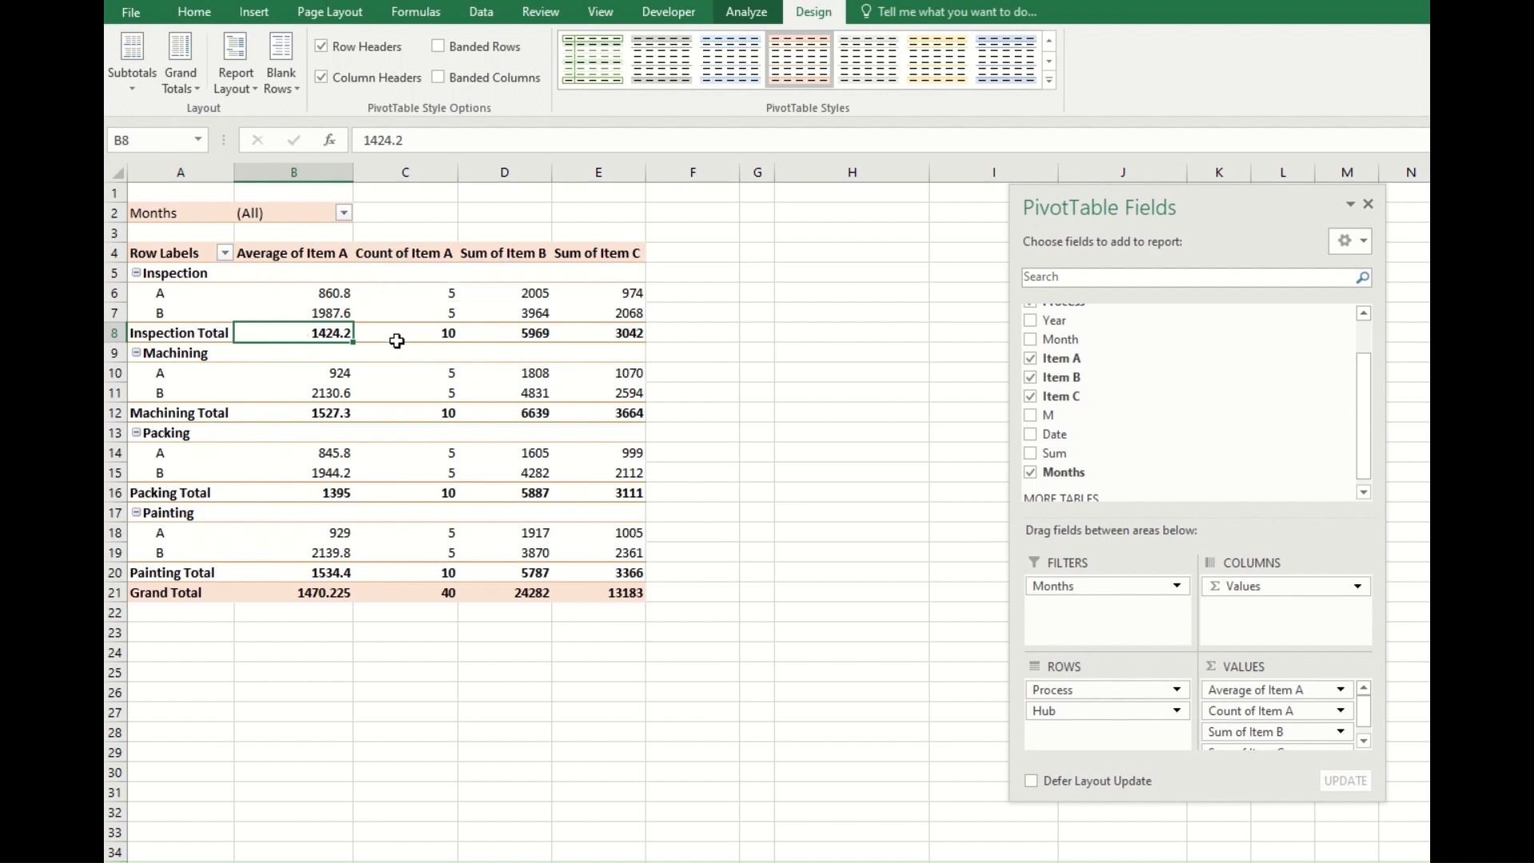
{"action": "mouse_move", "coordinate": [397, 341]}
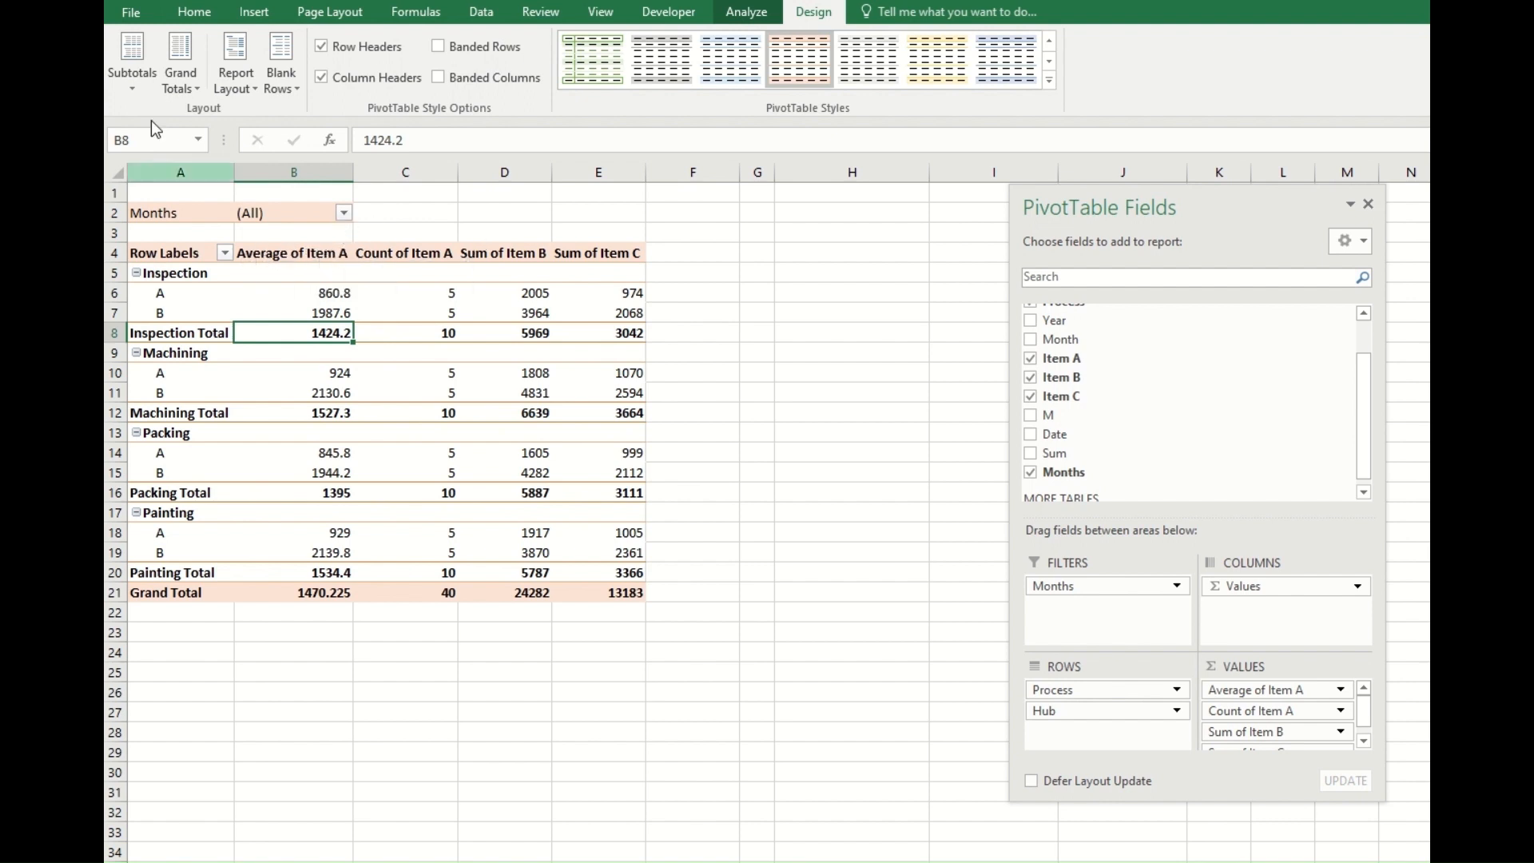
Set the PivotTable to show no subtotals and look at the grand total choices without changing them.
{"action": "left_click", "coordinate": [130, 64]}
{"action": "left_click", "coordinate": [190, 136]}
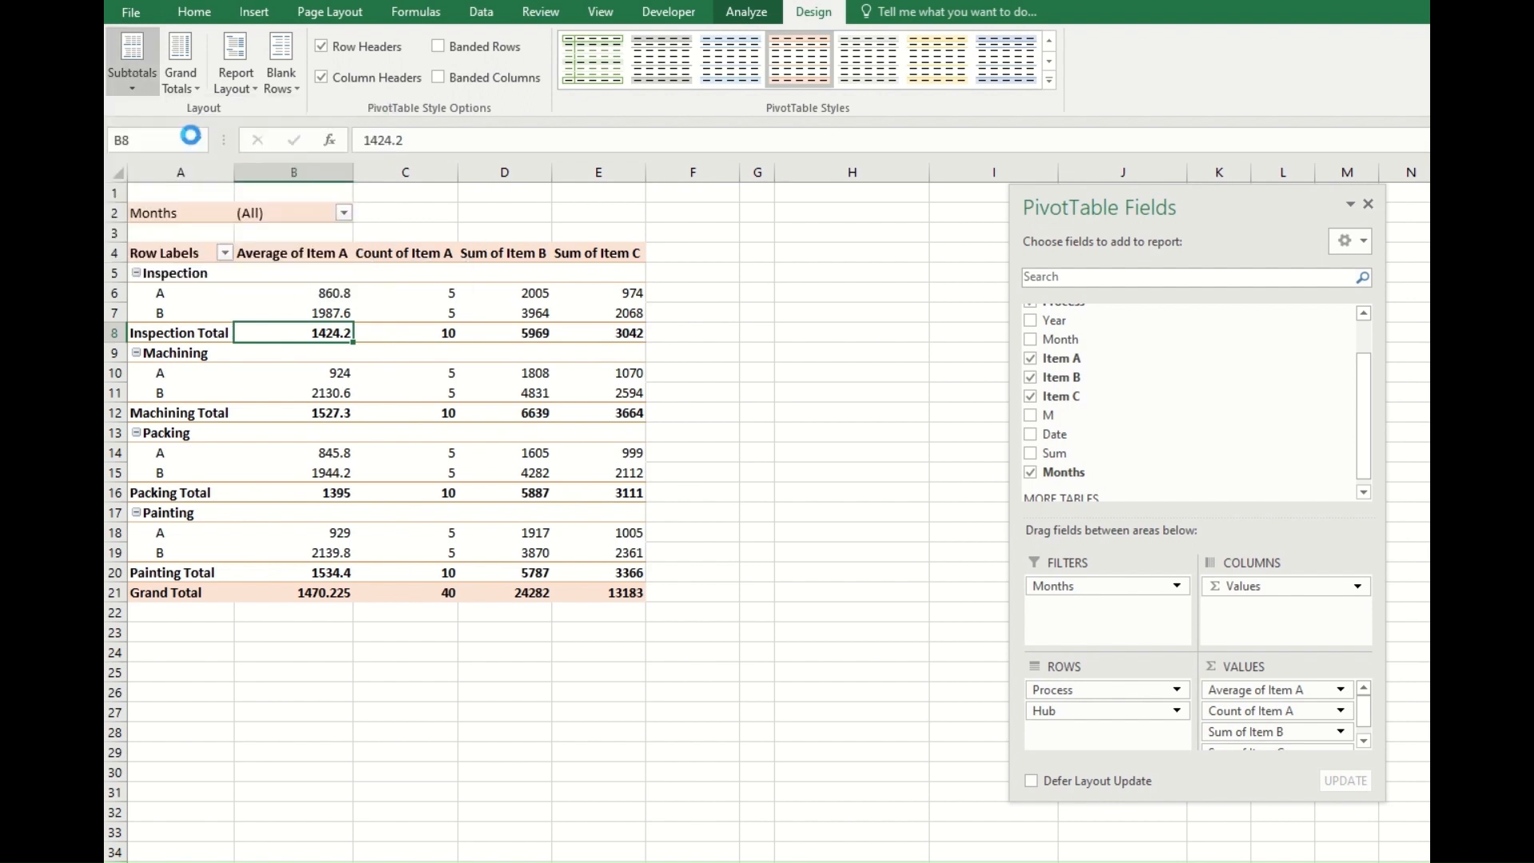
{"action": "left_click", "coordinate": [190, 55]}
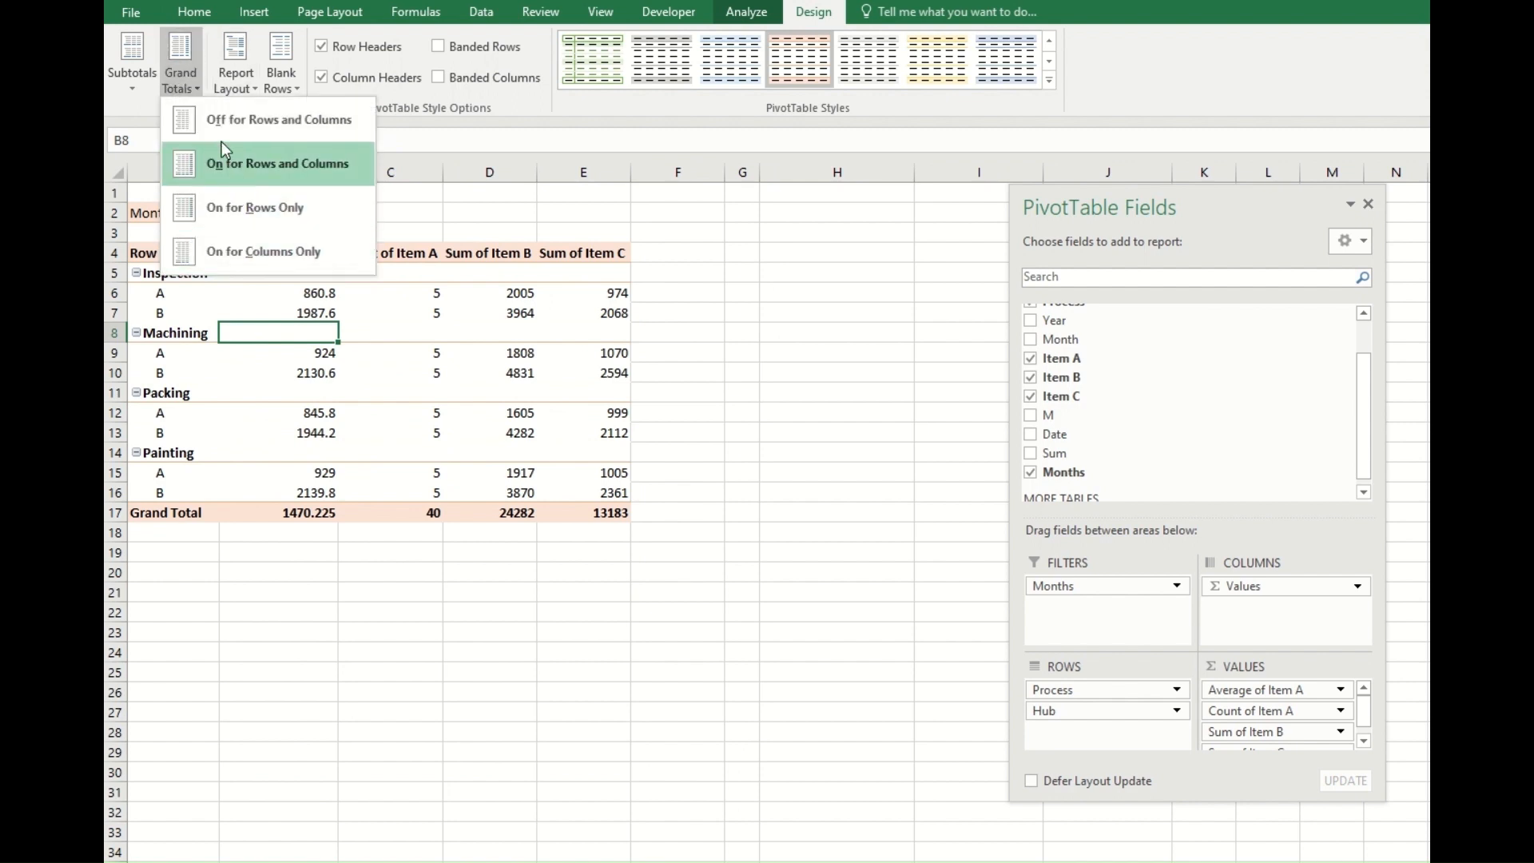
{"action": "left_click", "coordinate": [673, 306]}
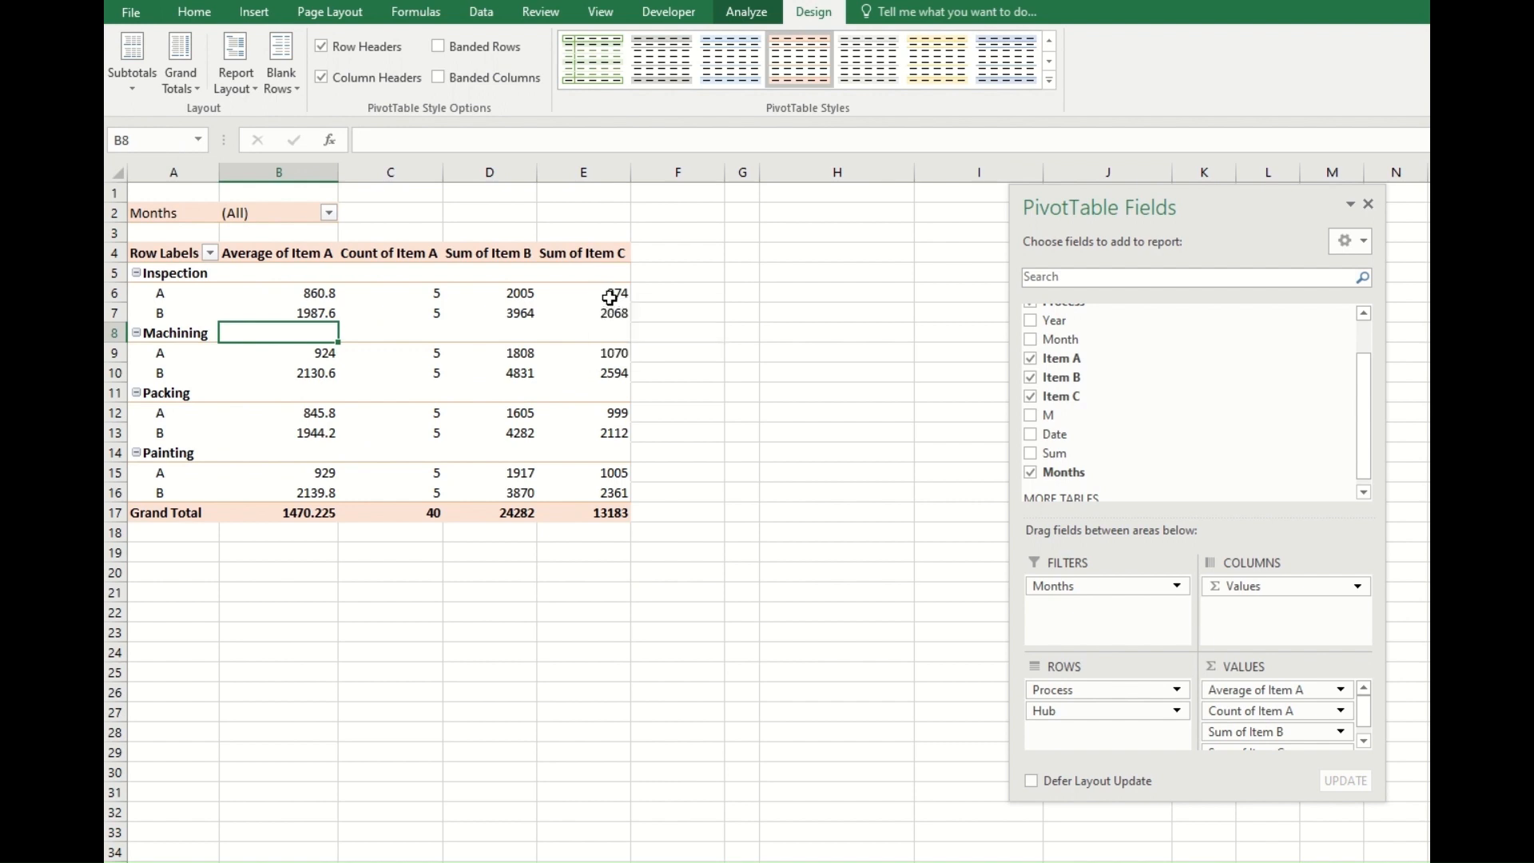
Go to the worksheet with the source data table and clear its Process and Month slicer filters.
{"action": "left_click", "coordinate": [254, 13]}
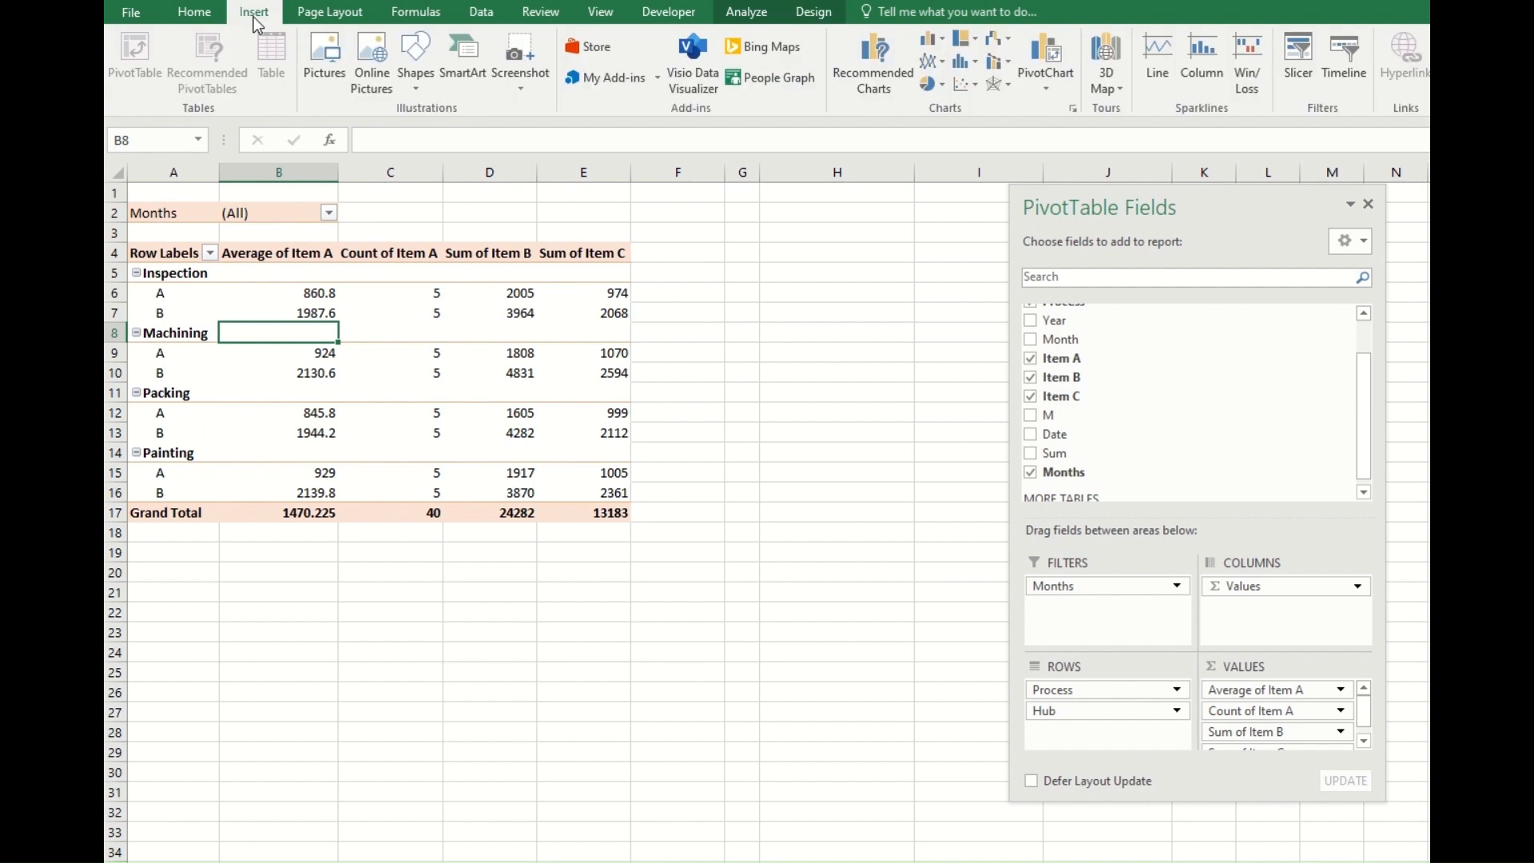
{"action": "key", "text": "Down"}
{"action": "key", "text": "Down"}
{"action": "key", "text": "Down"}
{"action": "key", "text": "Down"}
{"action": "key", "text": "Down"}
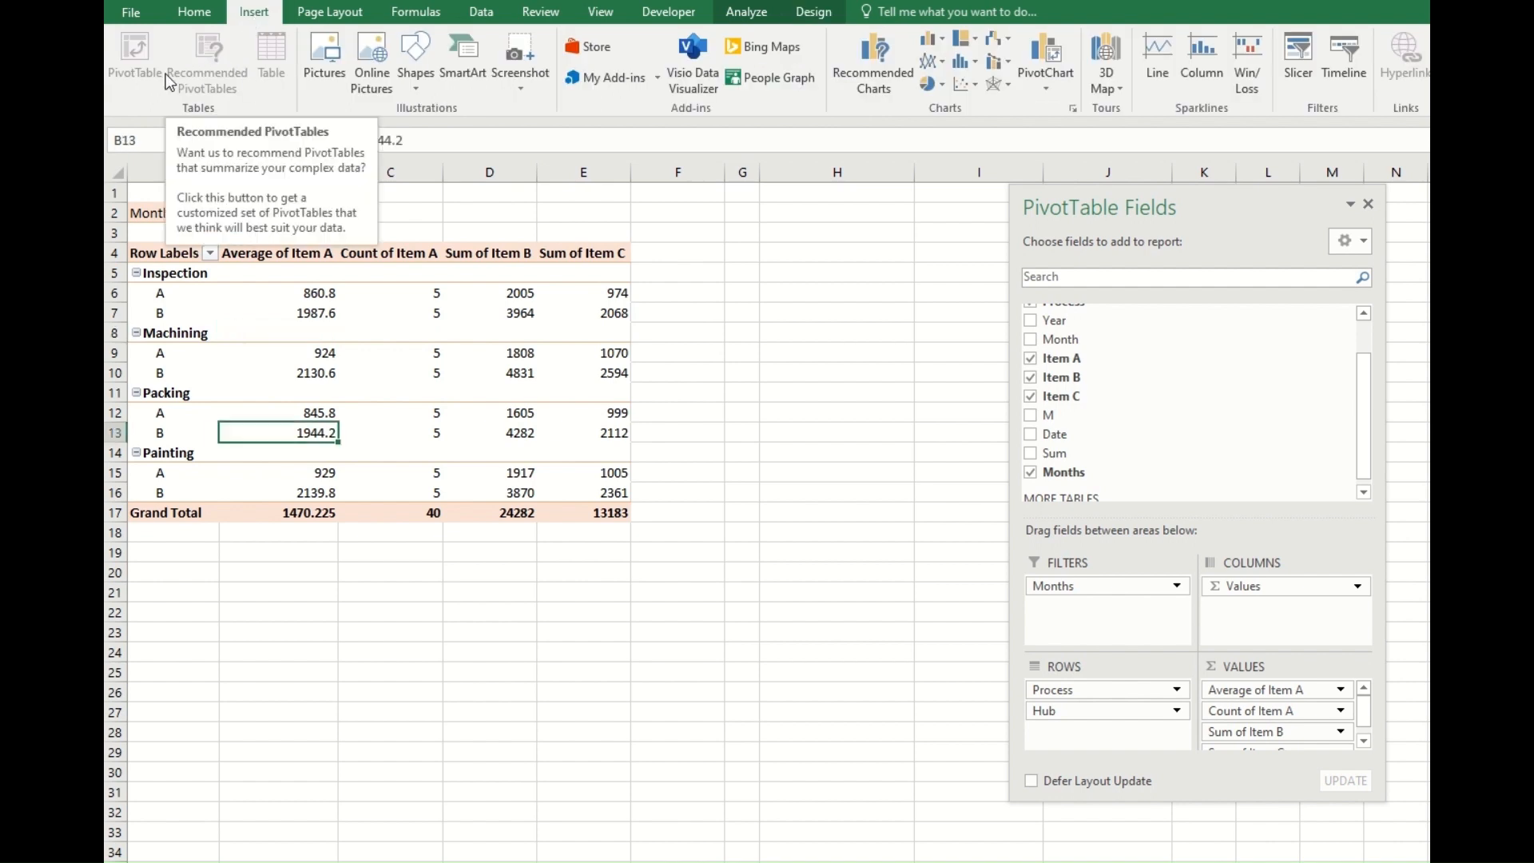
{"action": "key", "text": "ctrl+Page_Down"}
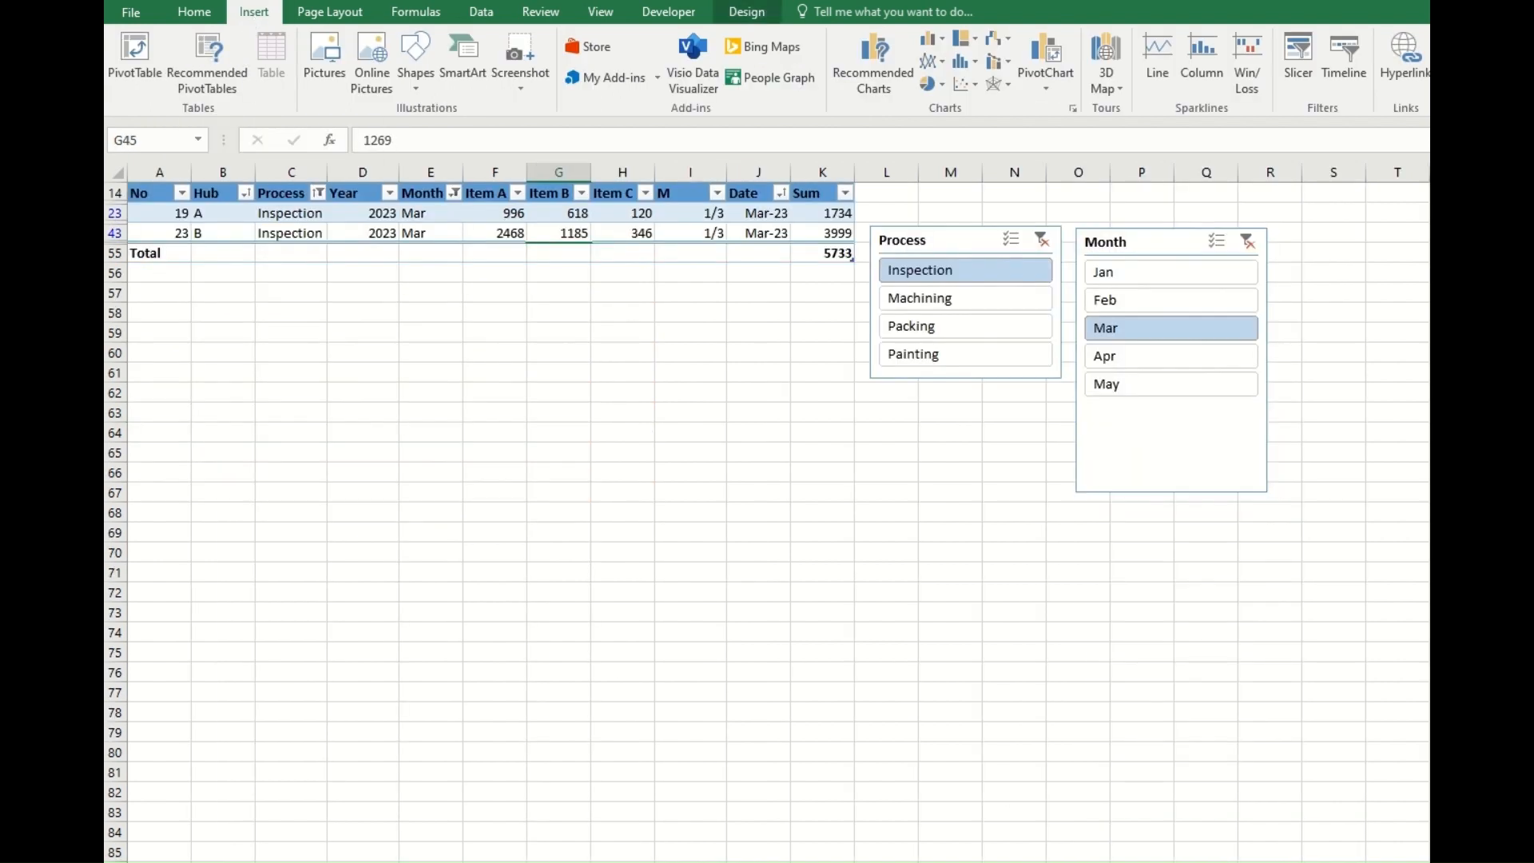
{"action": "left_click", "coordinate": [298, 373]}
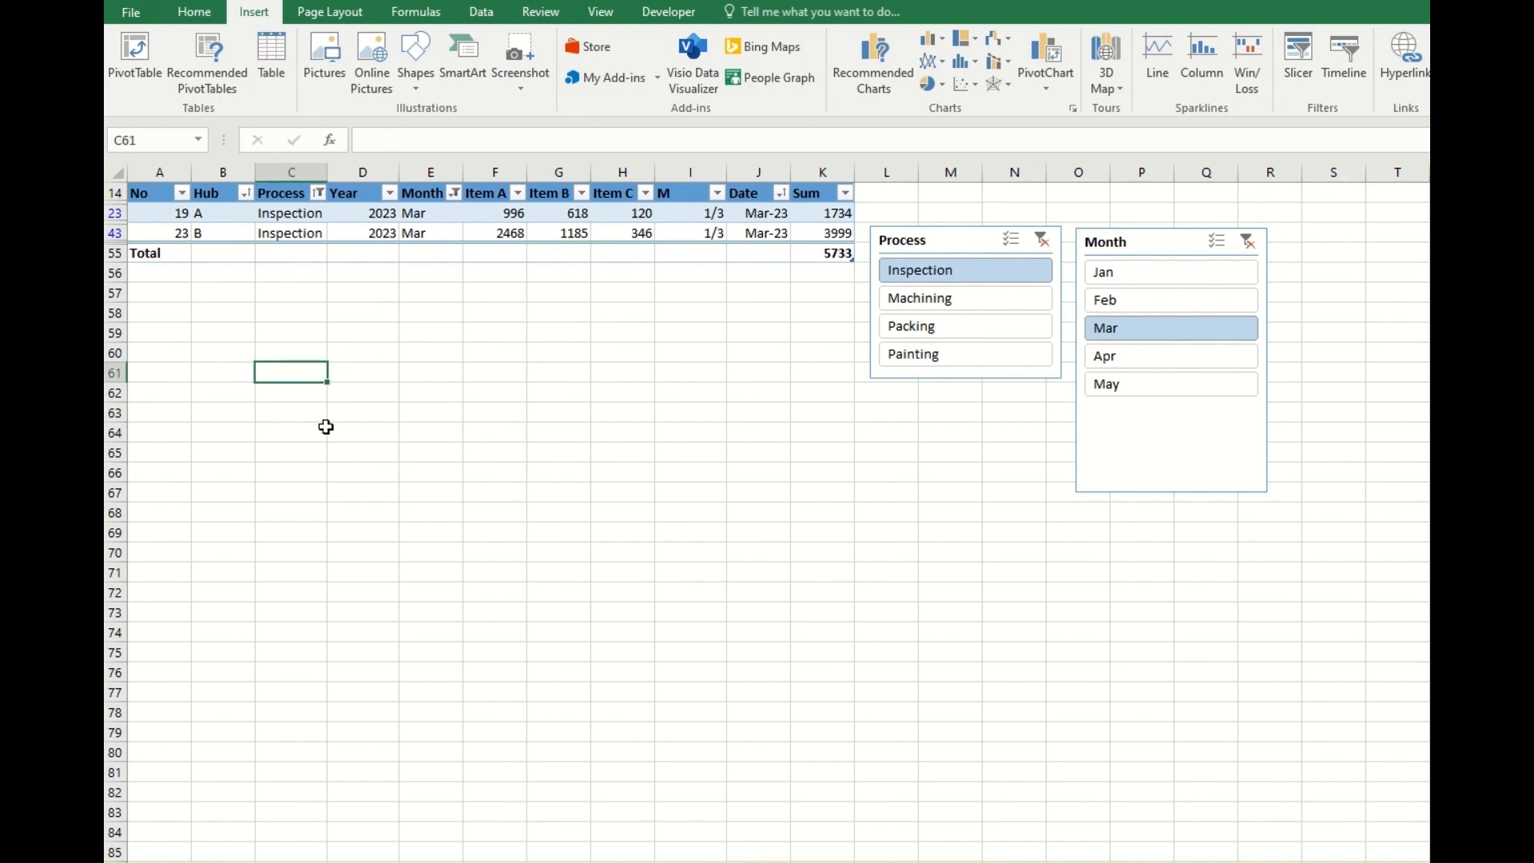
{"action": "left_click", "coordinate": [1041, 240]}
{"action": "left_click", "coordinate": [1248, 241]}
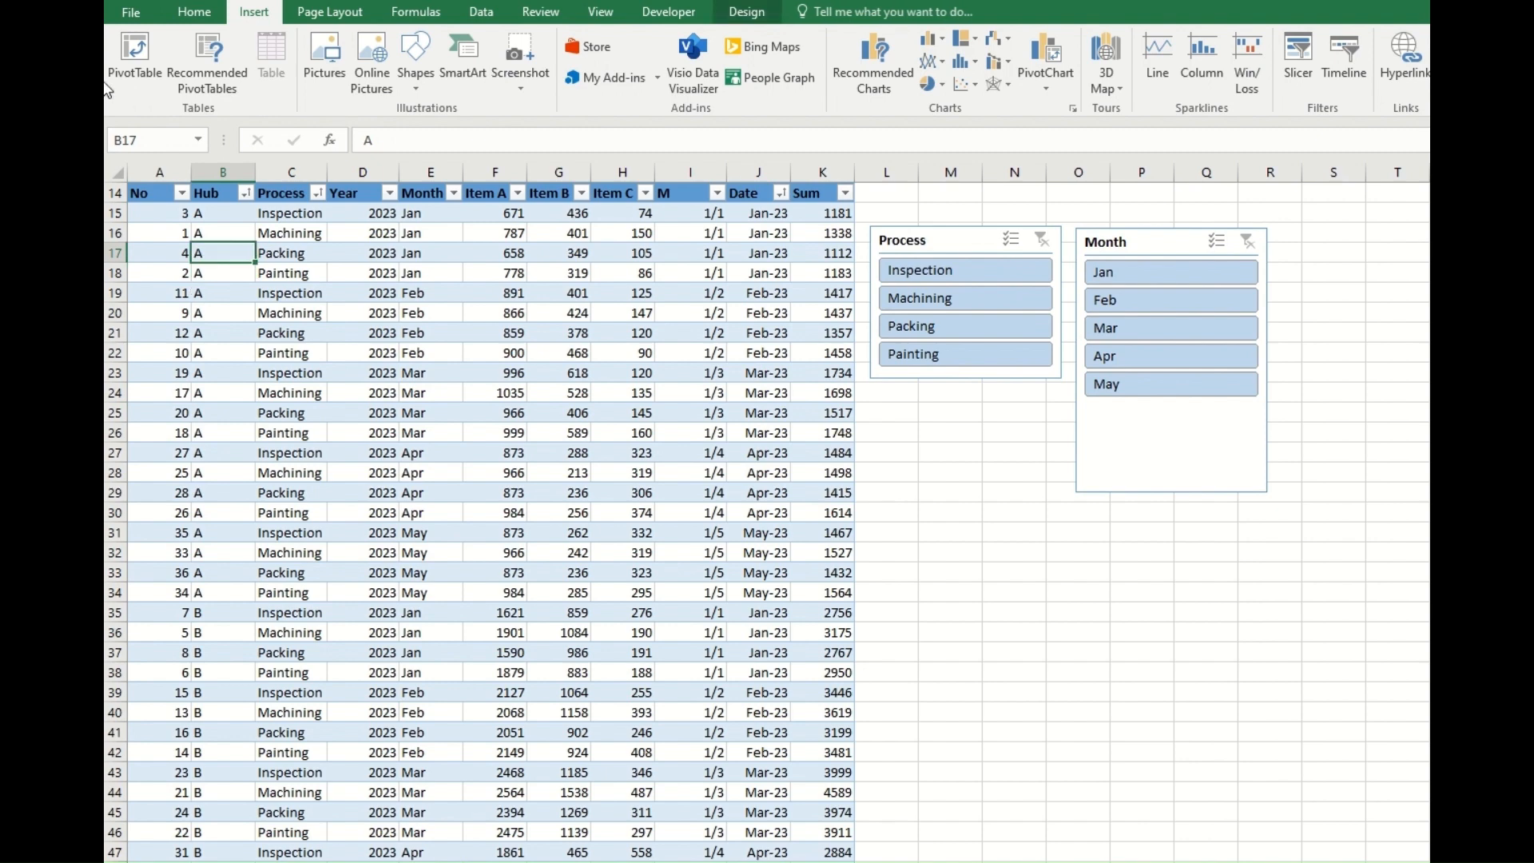
Create a PivotTable from Table7 on the existing sort worksheet at cell N30.
{"action": "left_click", "coordinate": [136, 49]}
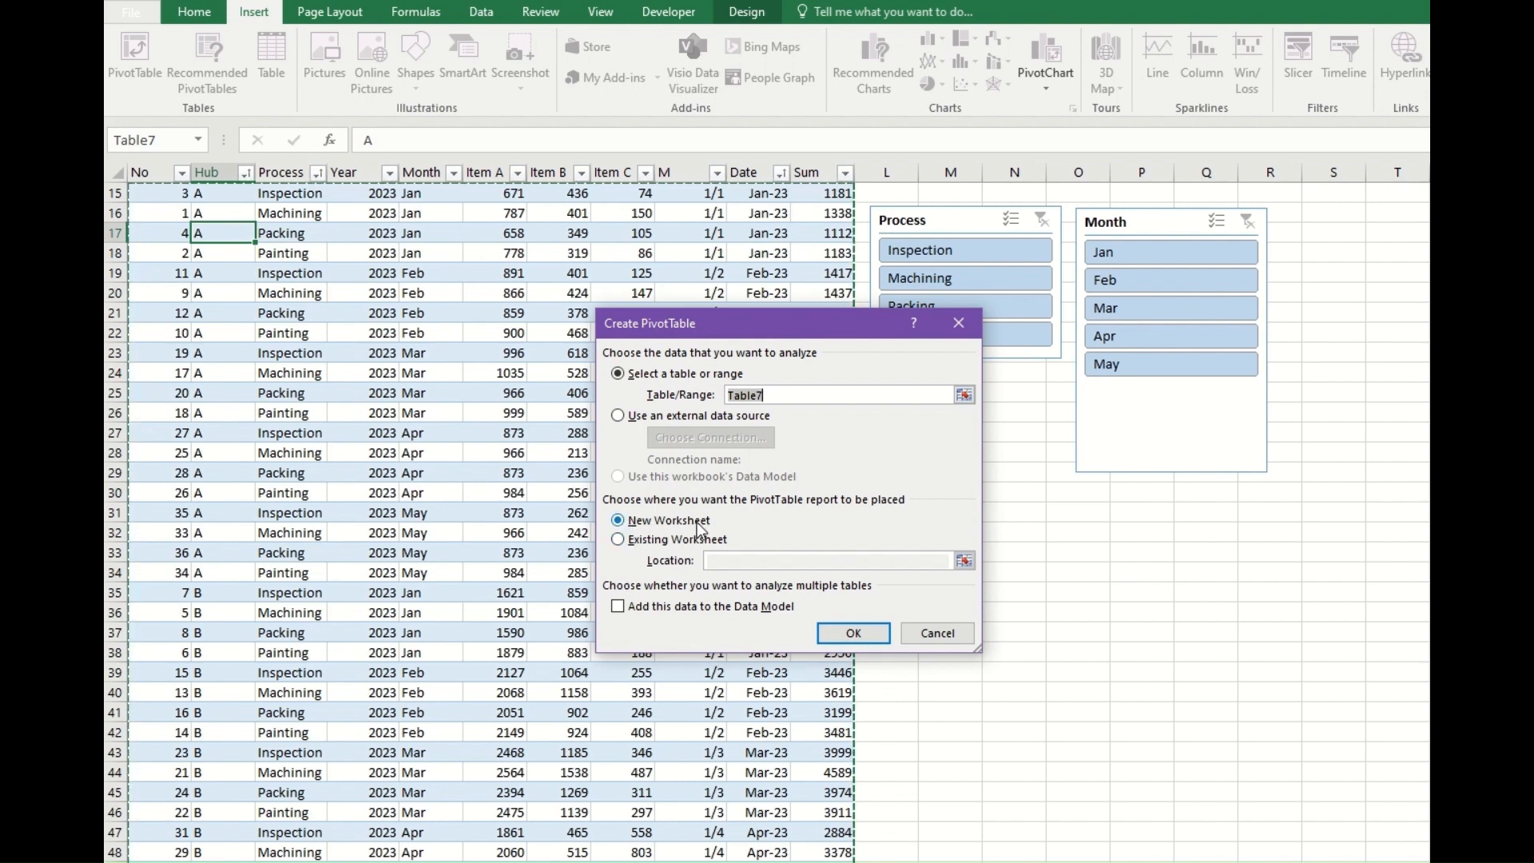
{"action": "left_click", "coordinate": [619, 540]}
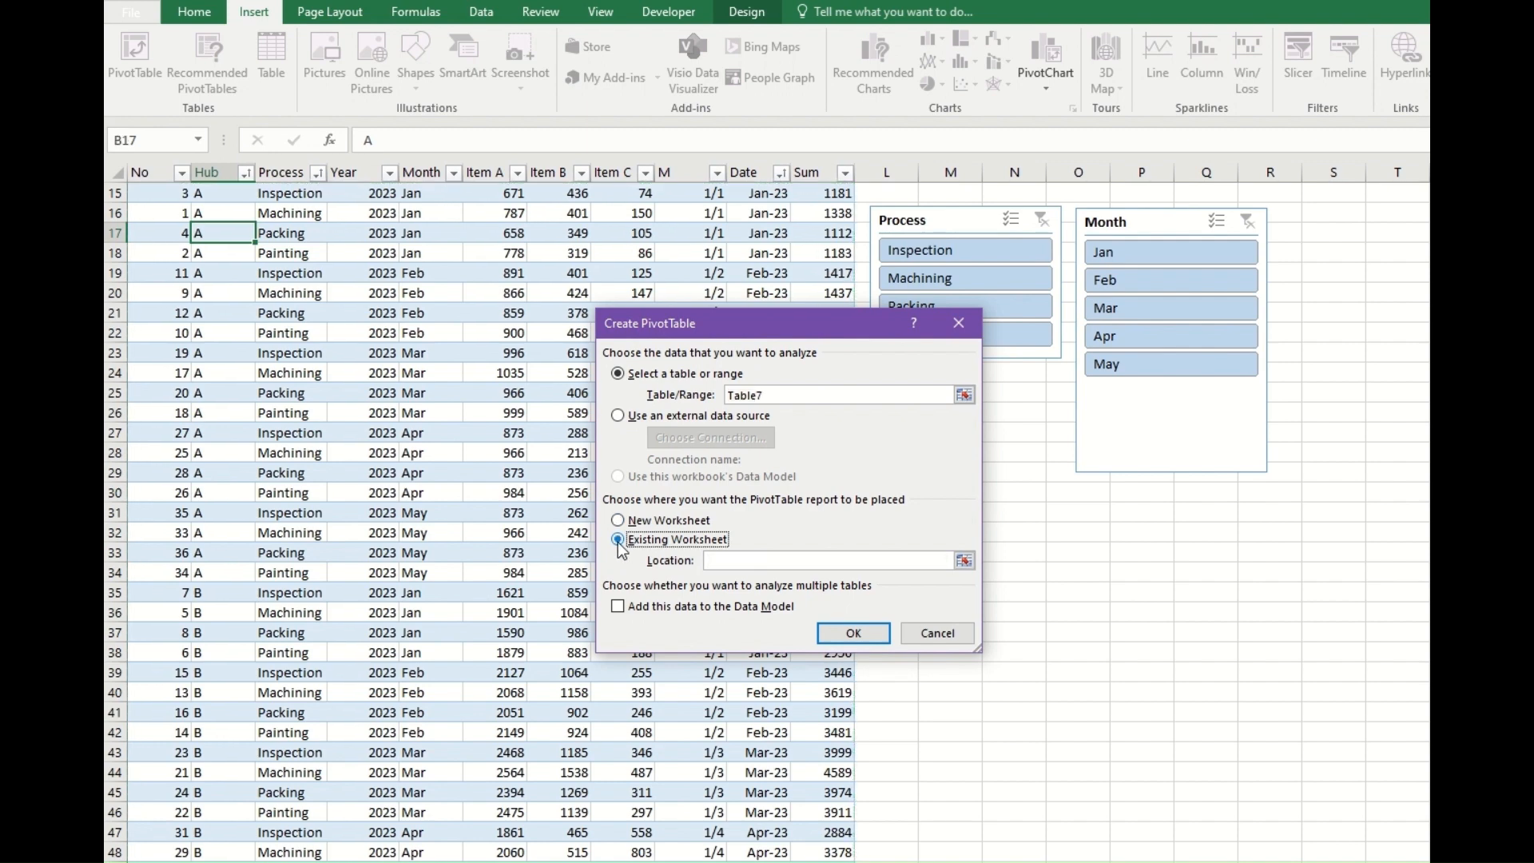
{"action": "left_click", "coordinate": [706, 564]}
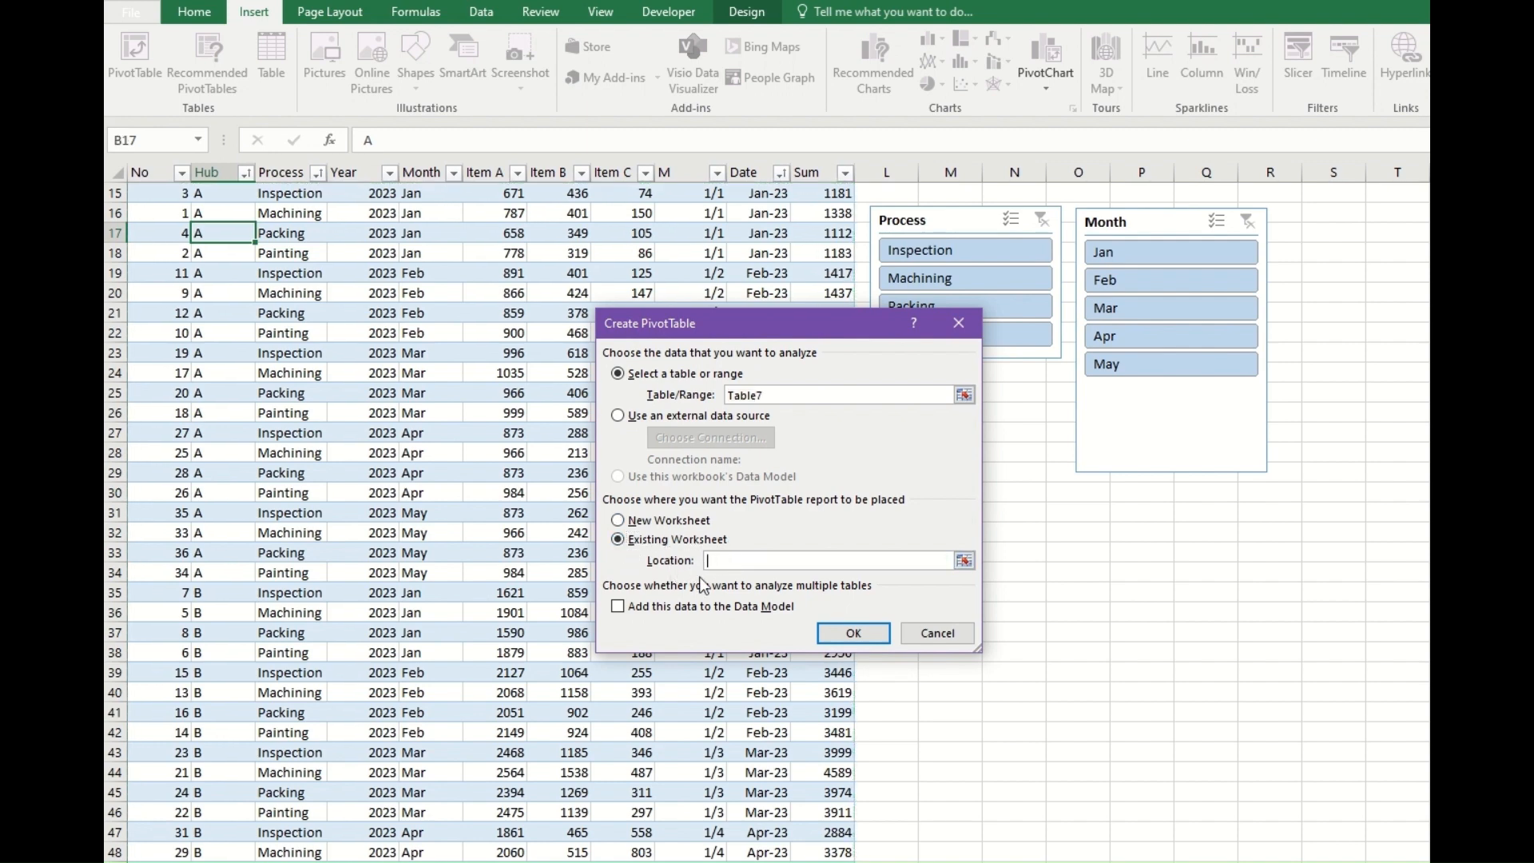
{"action": "left_click", "coordinate": [1011, 491]}
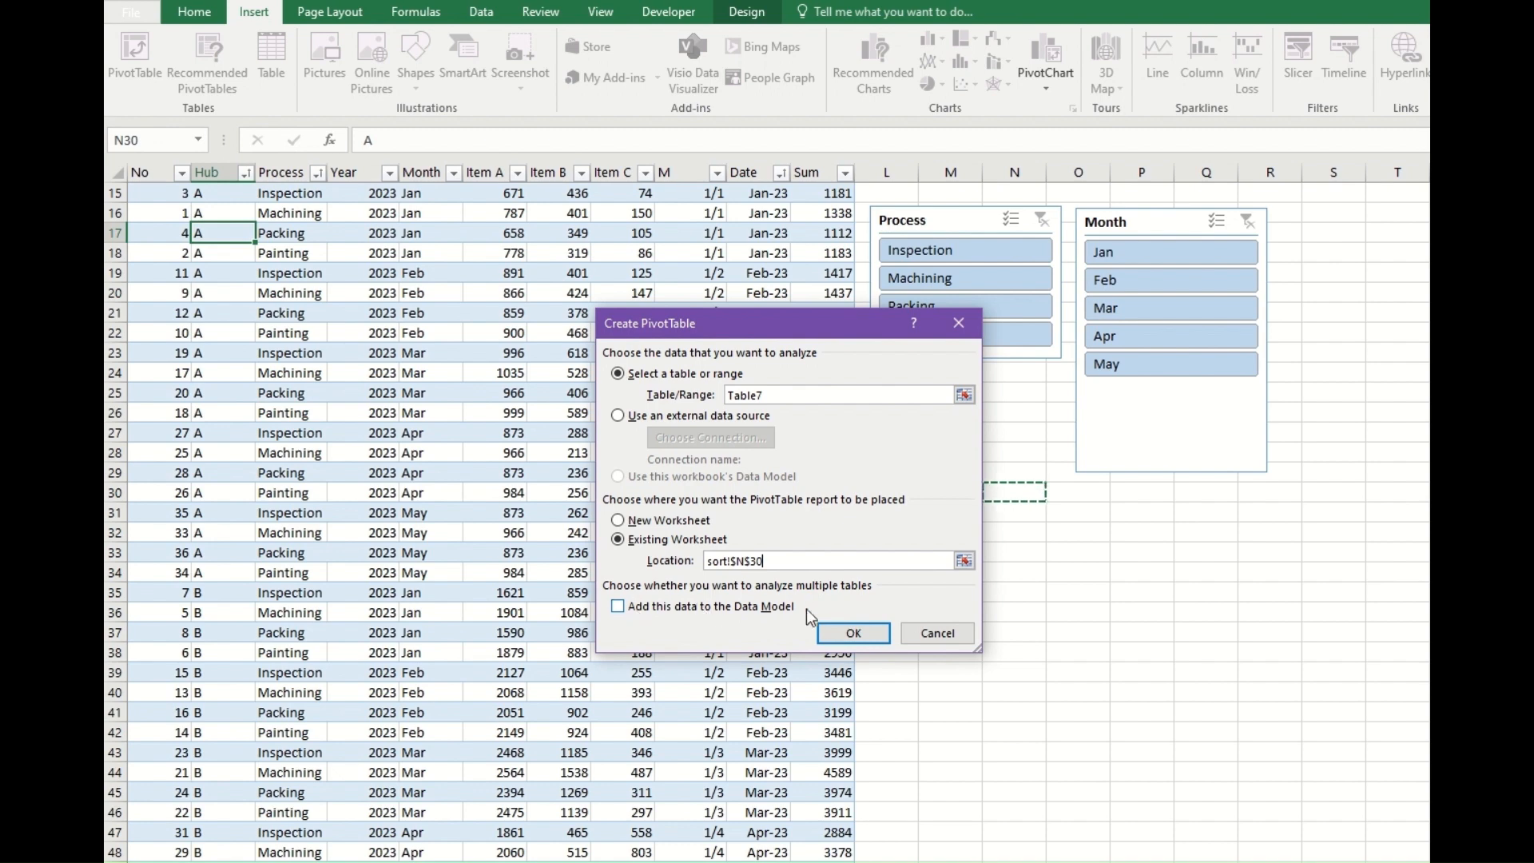
{"action": "left_click", "coordinate": [854, 634]}
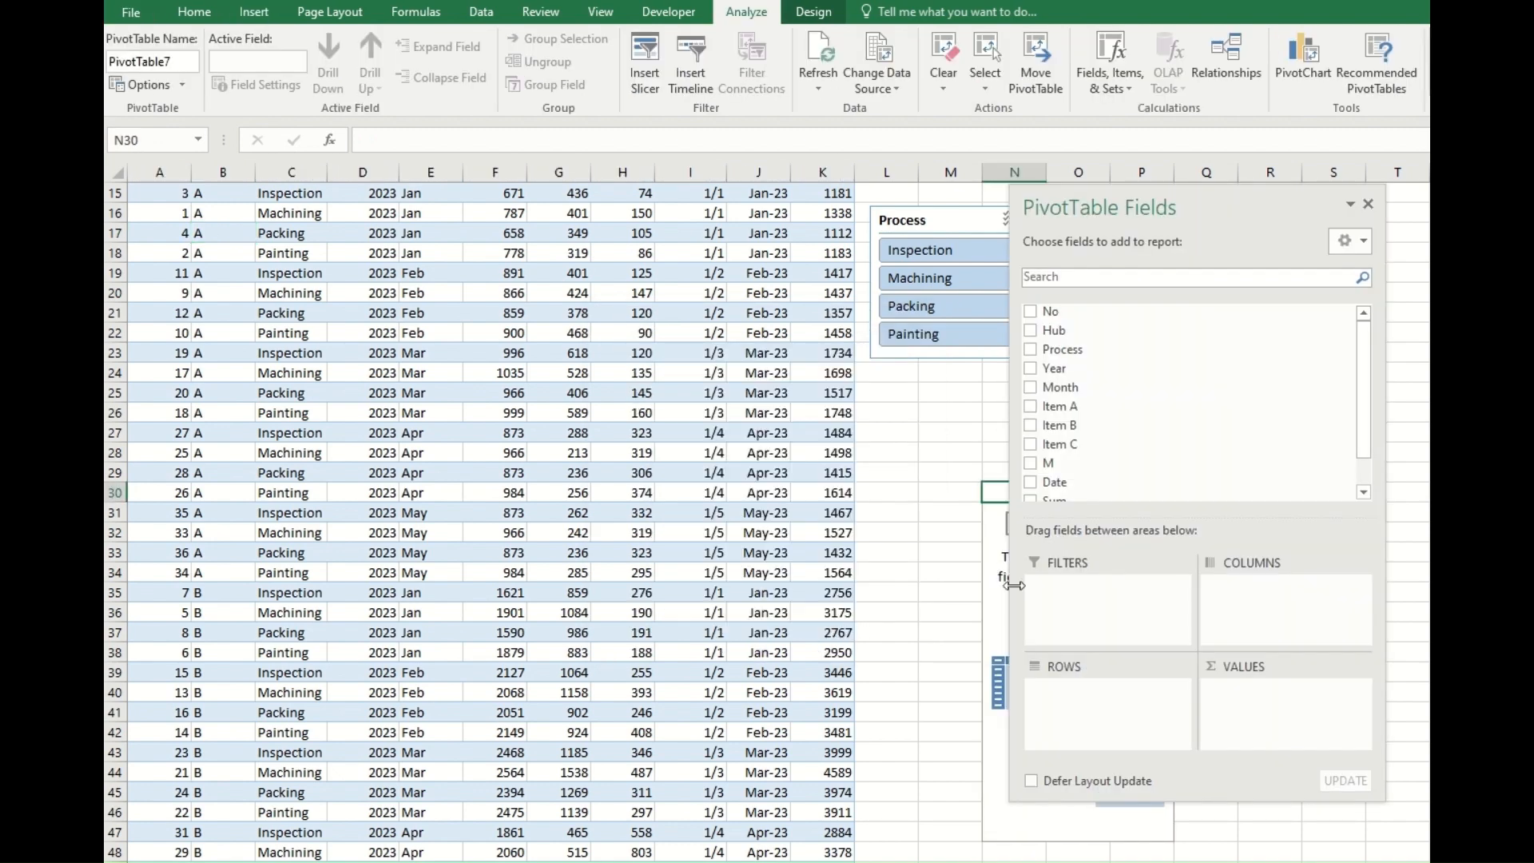
Move the field list off the new PivotTable and add Process to the rows and Items A, B and C to the values.
{"action": "left_click_drag", "start_coordinate": [1137, 208], "coordinate": [643, 211]}
{"action": "left_click", "coordinate": [1009, 612]}
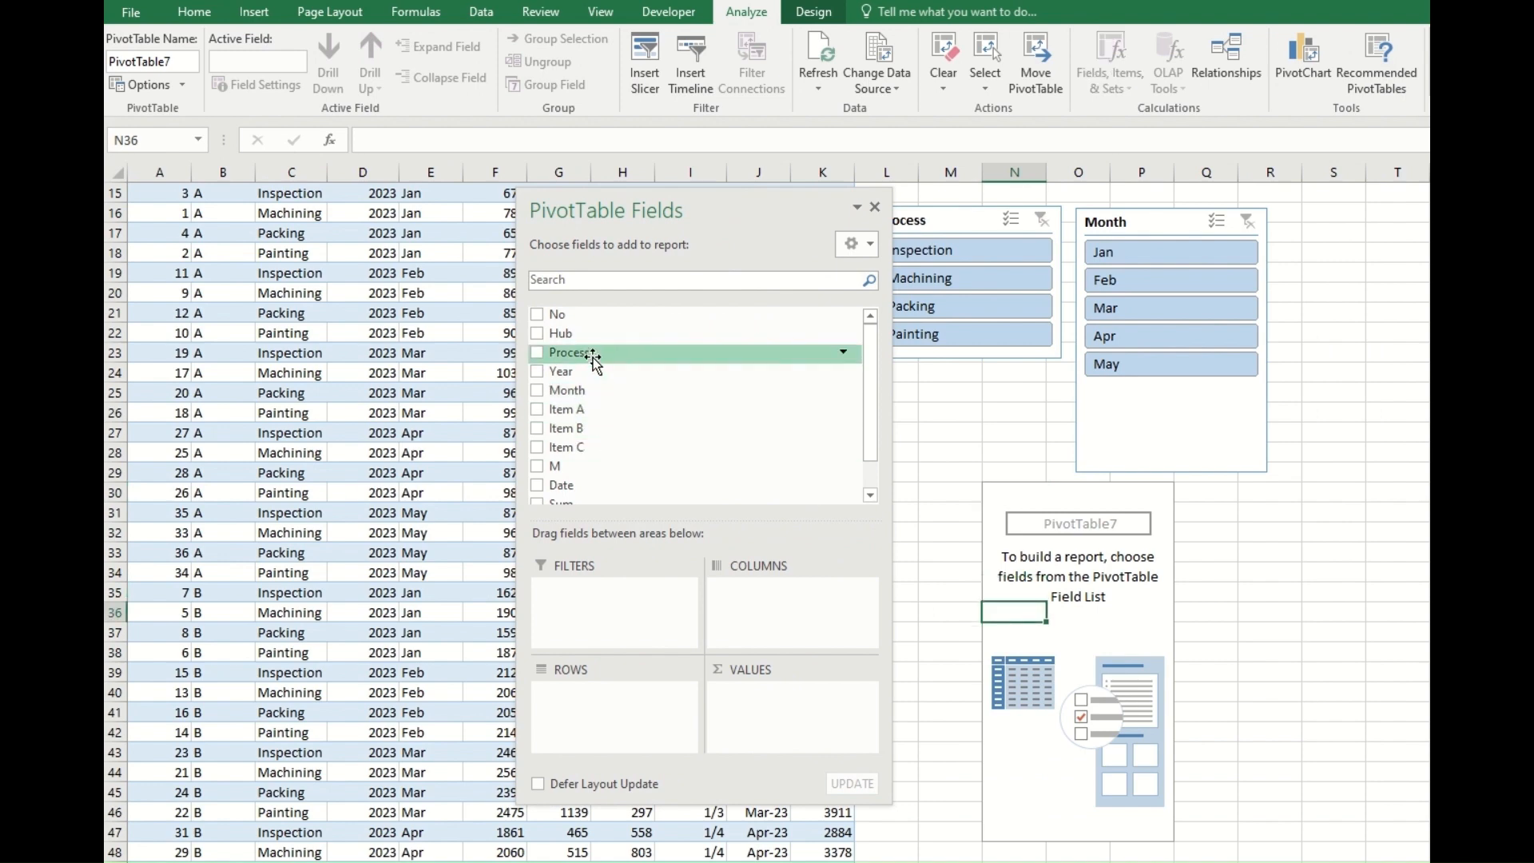
{"action": "mouse_move", "coordinate": [593, 360]}
{"action": "left_mouse_down"}
{"action": "mouse_move", "coordinate": [981, 724]}
{"action": "mouse_move", "coordinate": [1038, 633]}
{"action": "mouse_move", "coordinate": [597, 643]}
{"action": "mouse_move", "coordinate": [603, 718]}
{"action": "left_mouse_up"}
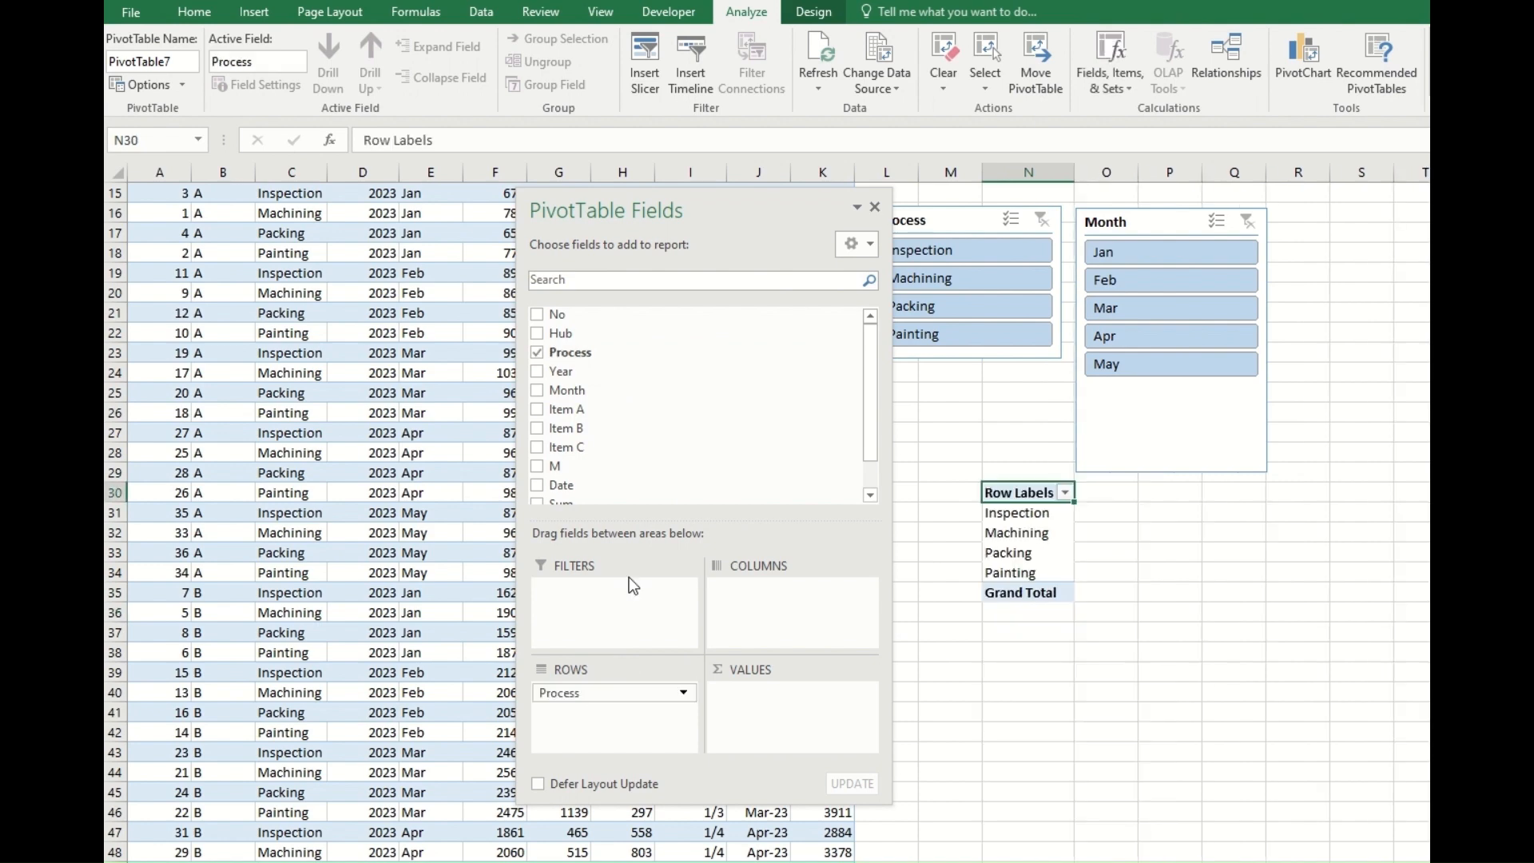
{"action": "left_click_drag", "start_coordinate": [599, 409], "coordinate": [783, 719]}
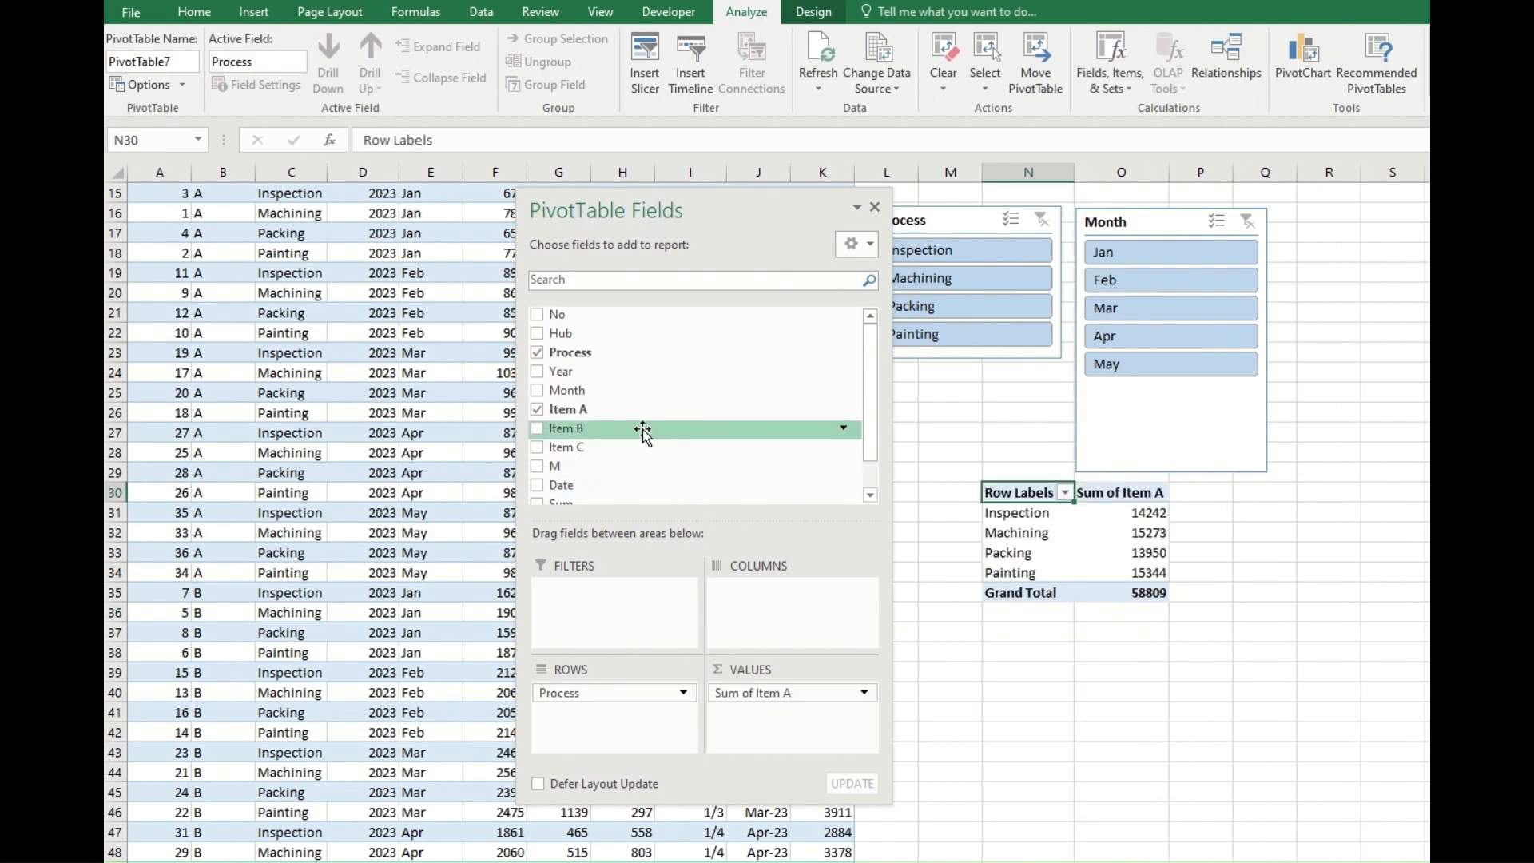
{"action": "left_click_drag", "start_coordinate": [643, 432], "coordinate": [774, 714]}
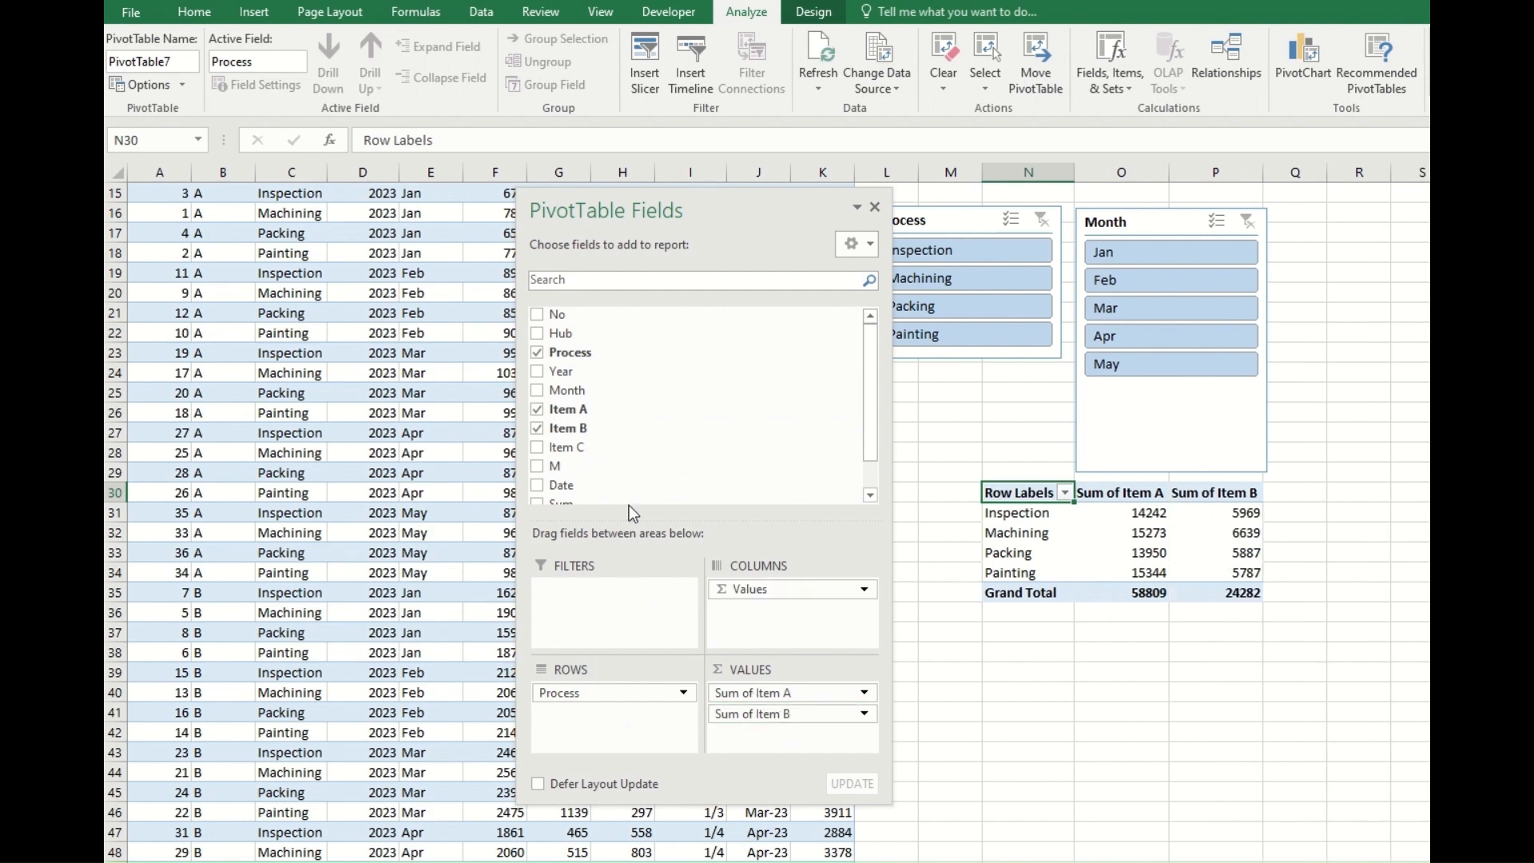
{"action": "left_click_drag", "start_coordinate": [600, 447], "coordinate": [735, 732]}
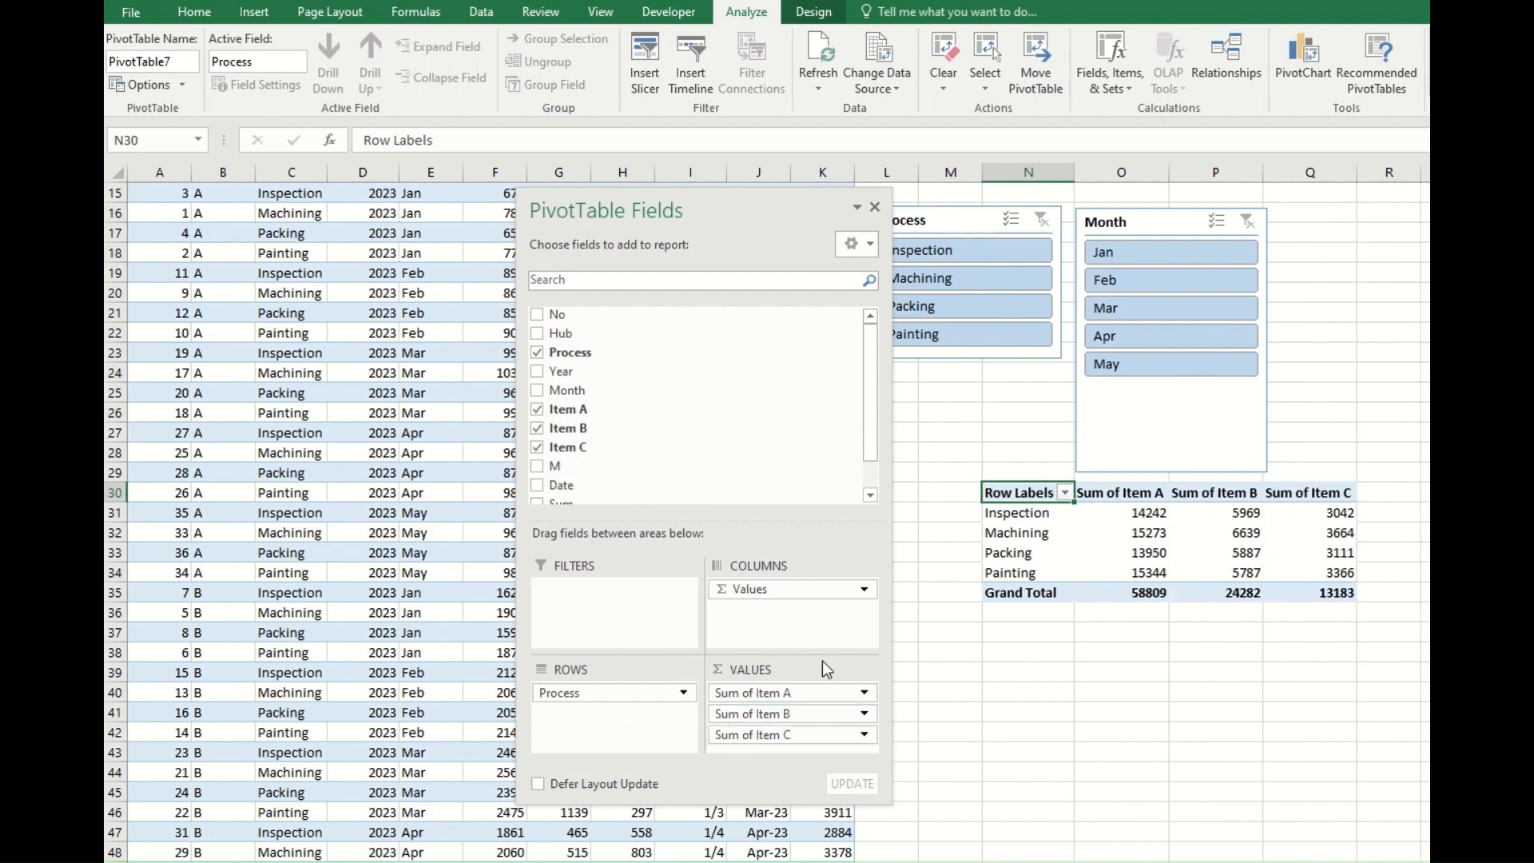
Move the new PivotTable to cell N15 on the existing sort worksheet.
{"action": "right_click", "coordinate": [1009, 489]}
{"action": "left_click", "coordinate": [998, 489]}
{"action": "left_click", "coordinate": [1038, 58]}
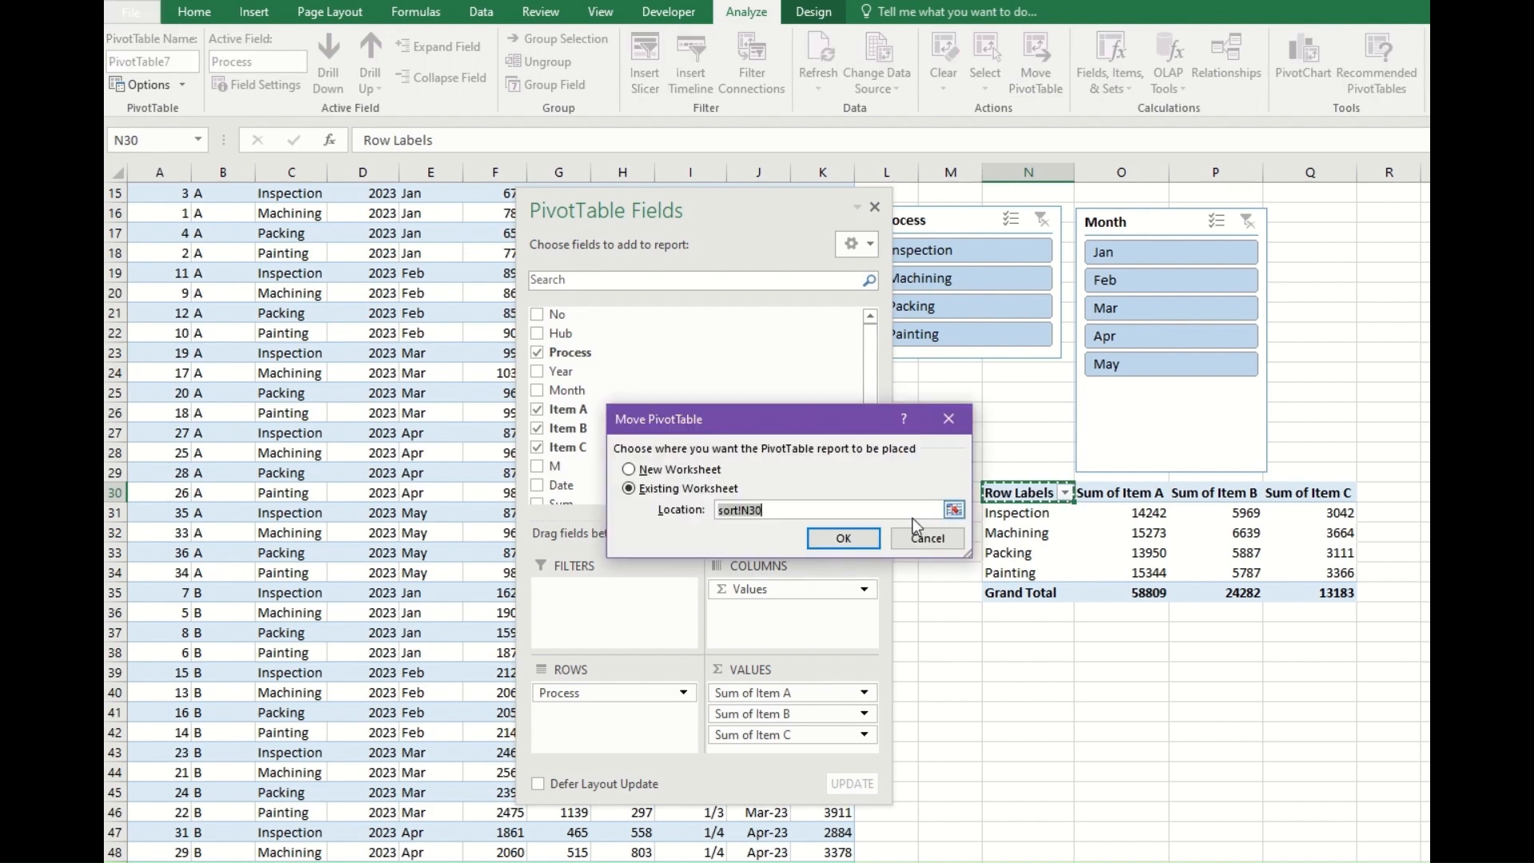
{"action": "left_click", "coordinate": [667, 472]}
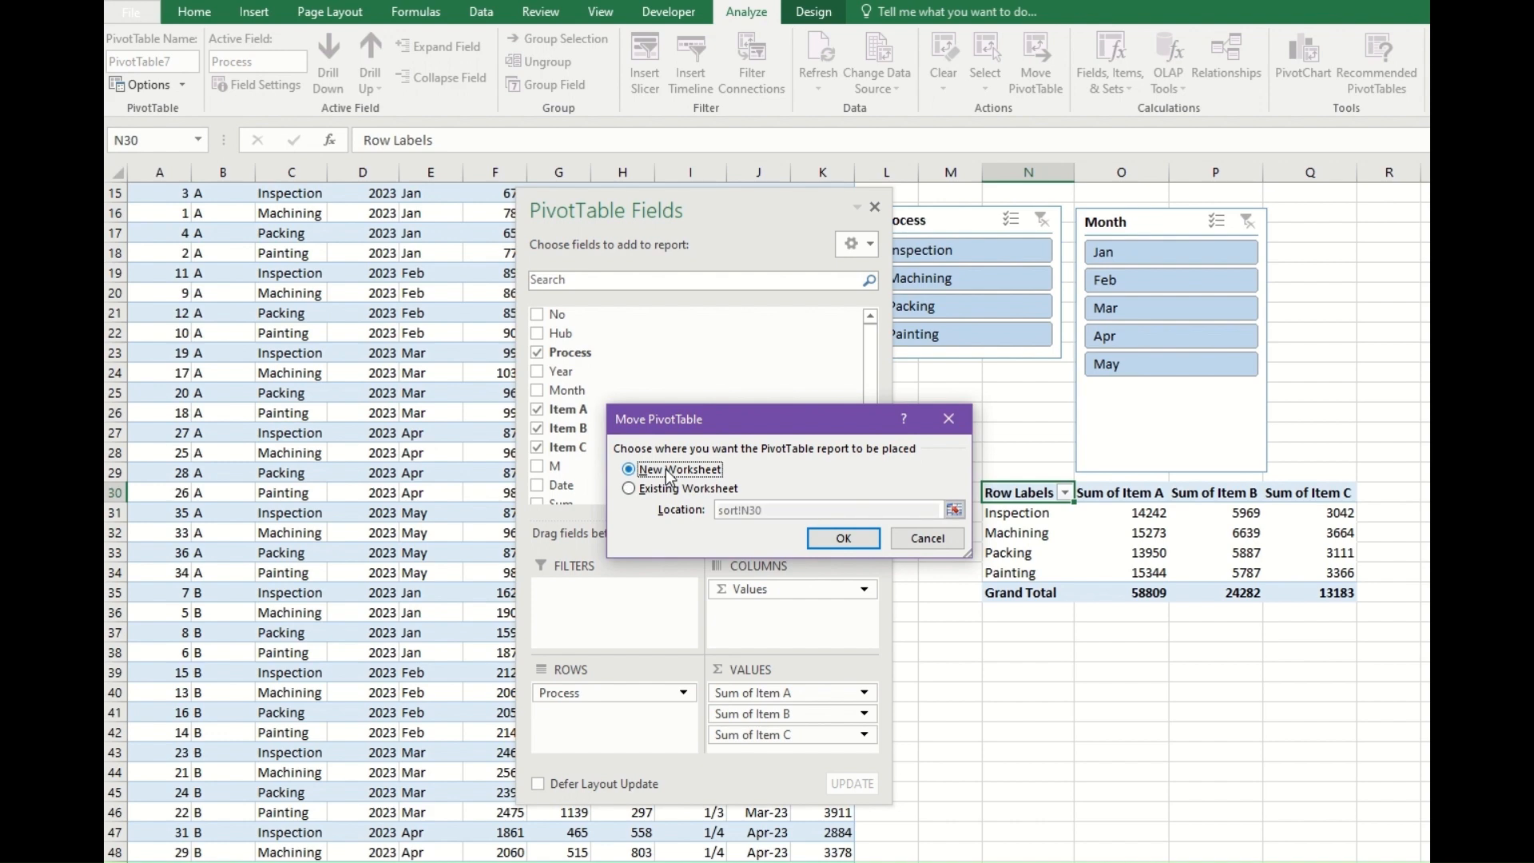
{"action": "left_click", "coordinate": [668, 488]}
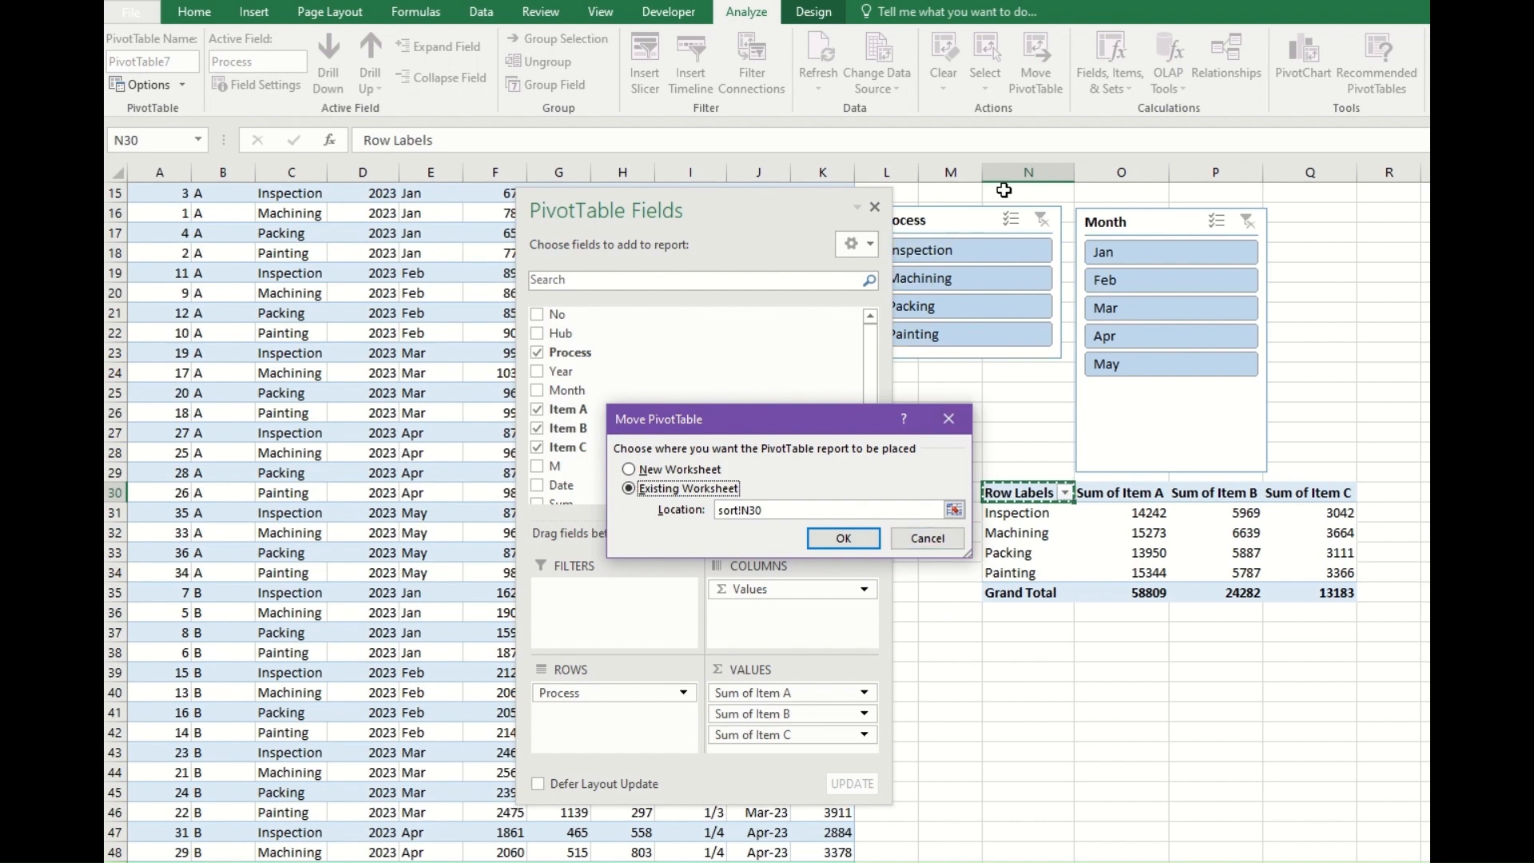
{"action": "left_click_drag", "start_coordinate": [792, 511], "coordinate": [697, 531]}
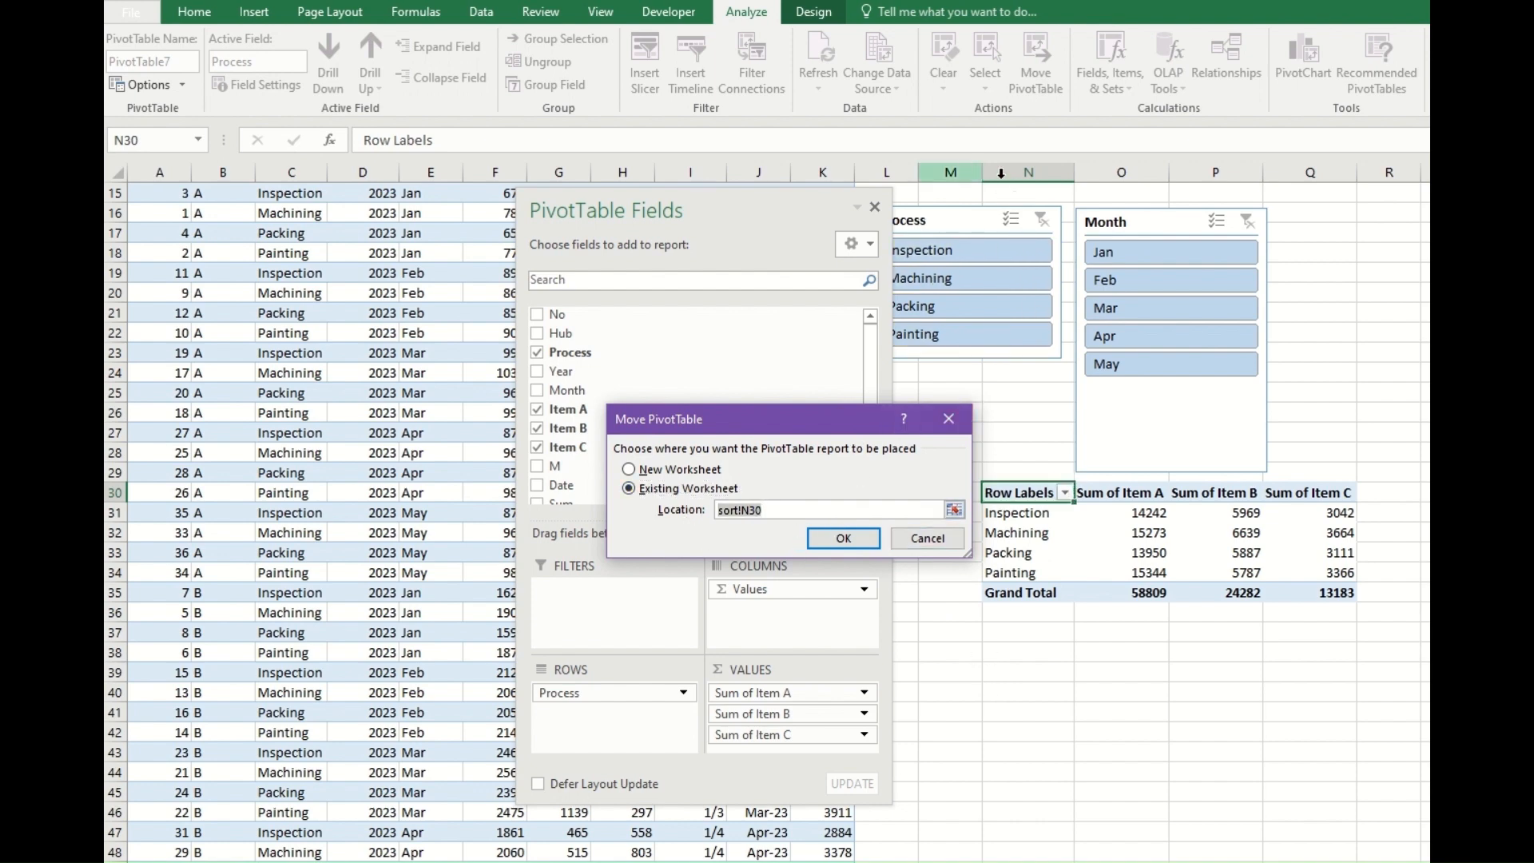
{"action": "left_click", "coordinate": [1035, 193]}
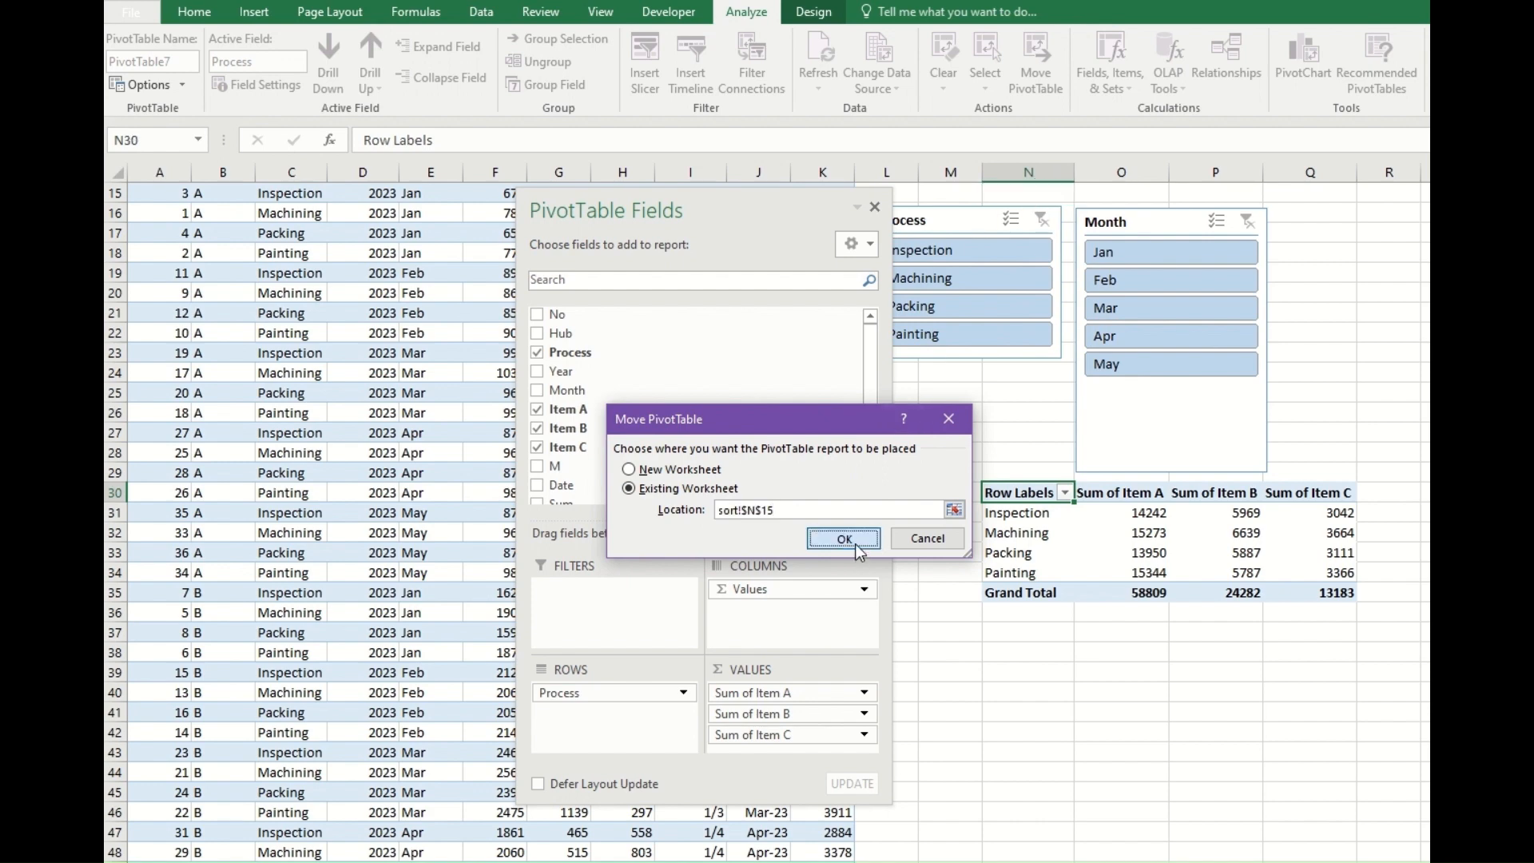
{"action": "left_click", "coordinate": [855, 543]}
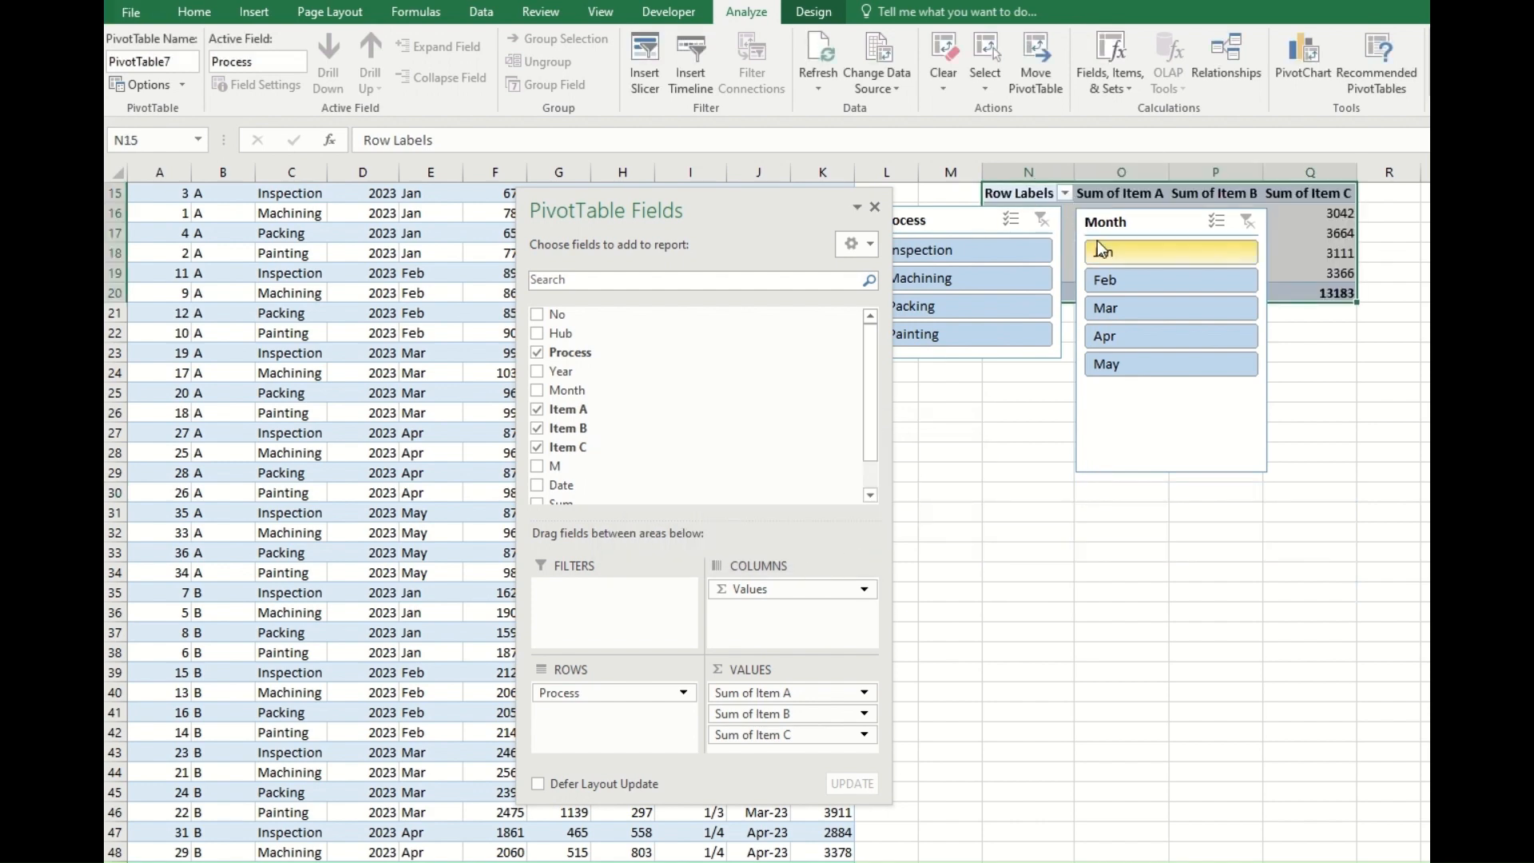
Select the whole PivotTable at N15 and delete it from the worksheet.
{"action": "left_click_drag", "start_coordinate": [1031, 190], "coordinate": [1312, 299]}
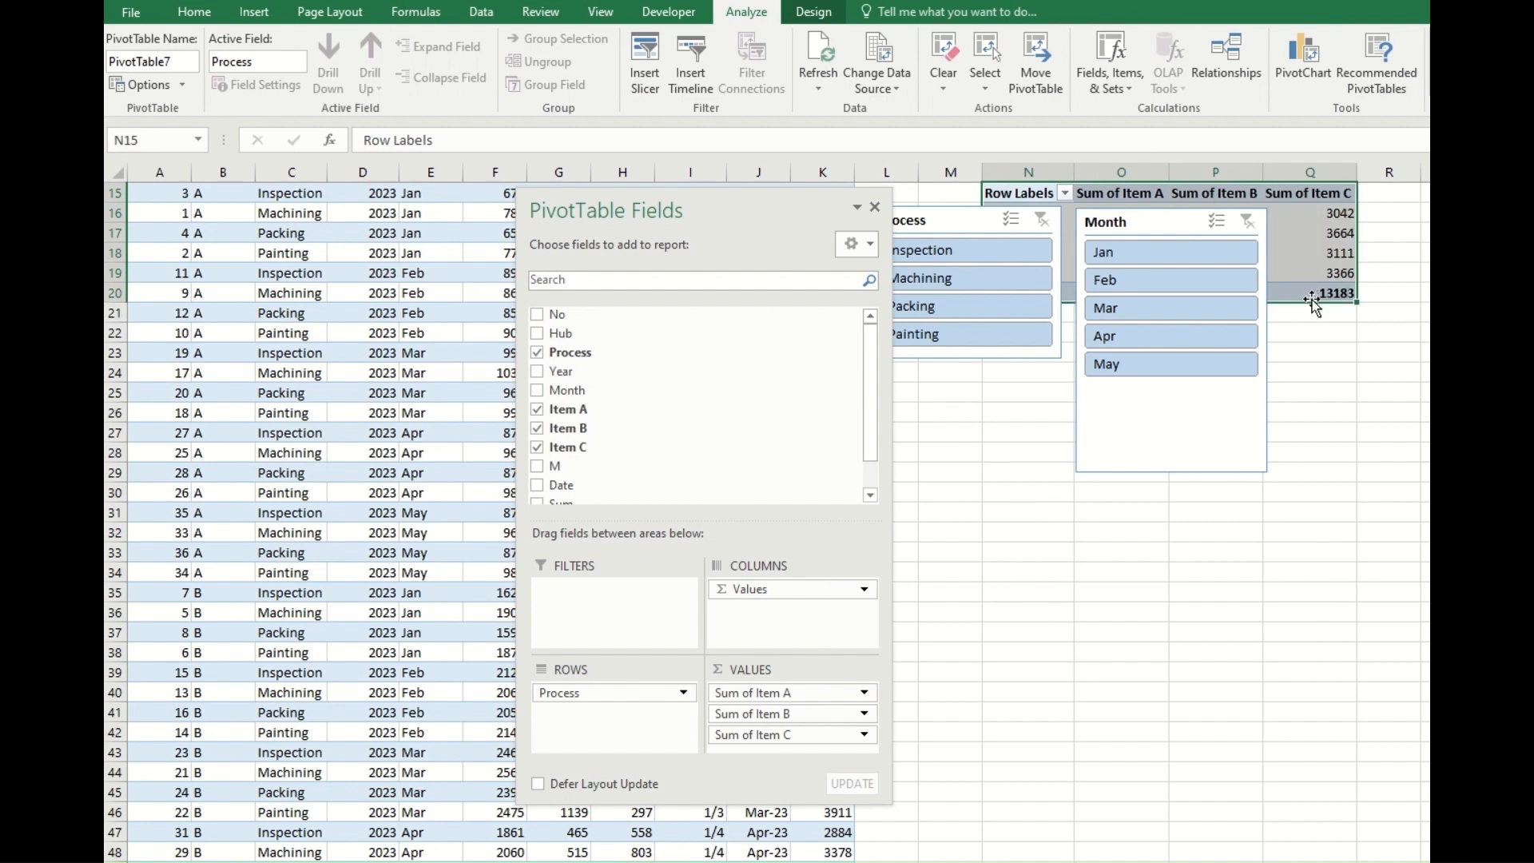
{"action": "key", "text": "Delete"}
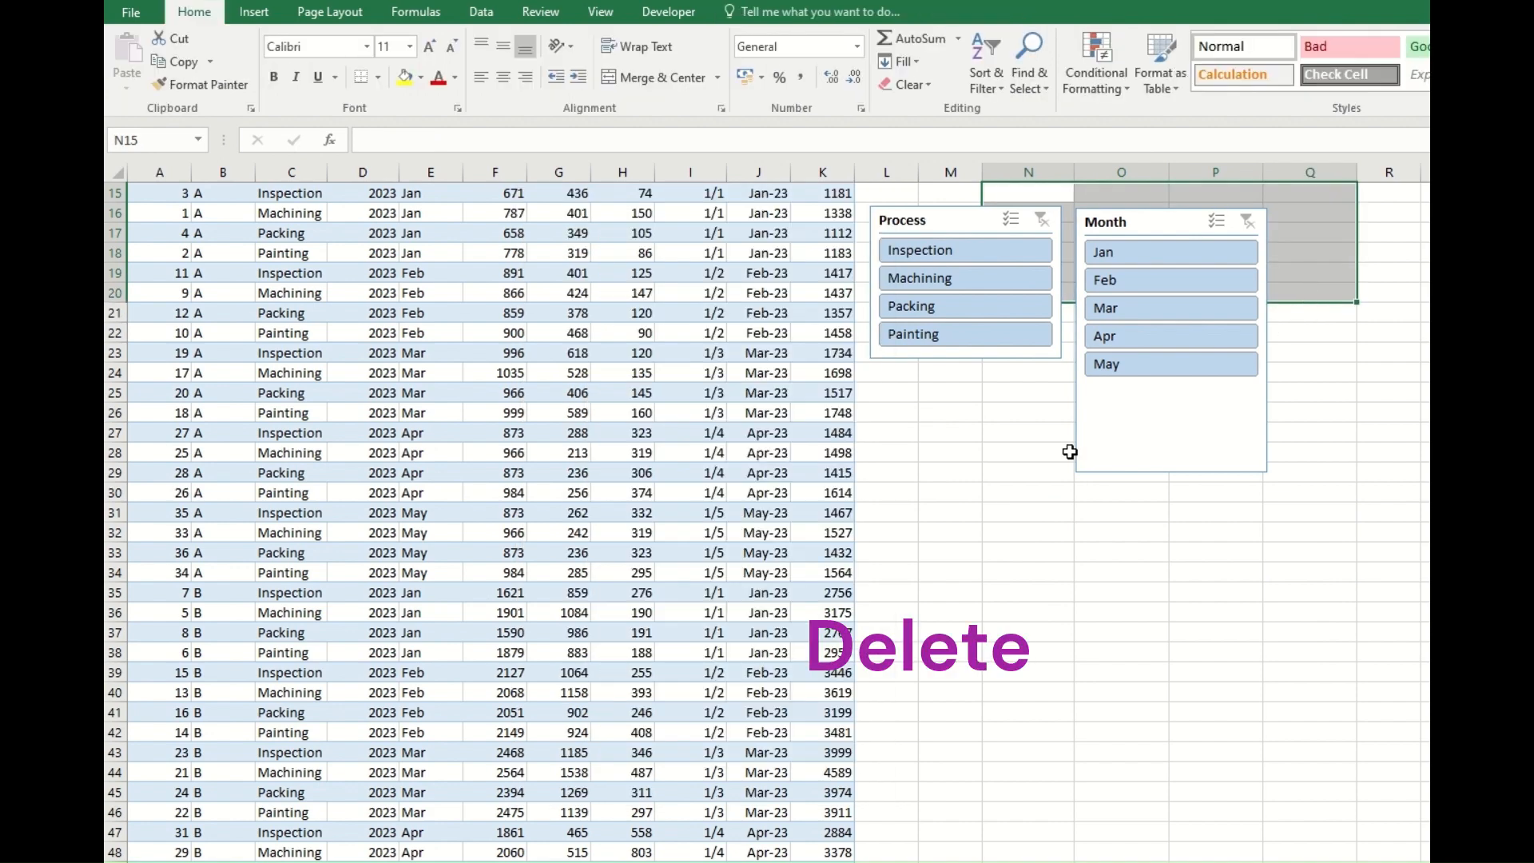
{"action": "left_click", "coordinate": [1016, 489]}
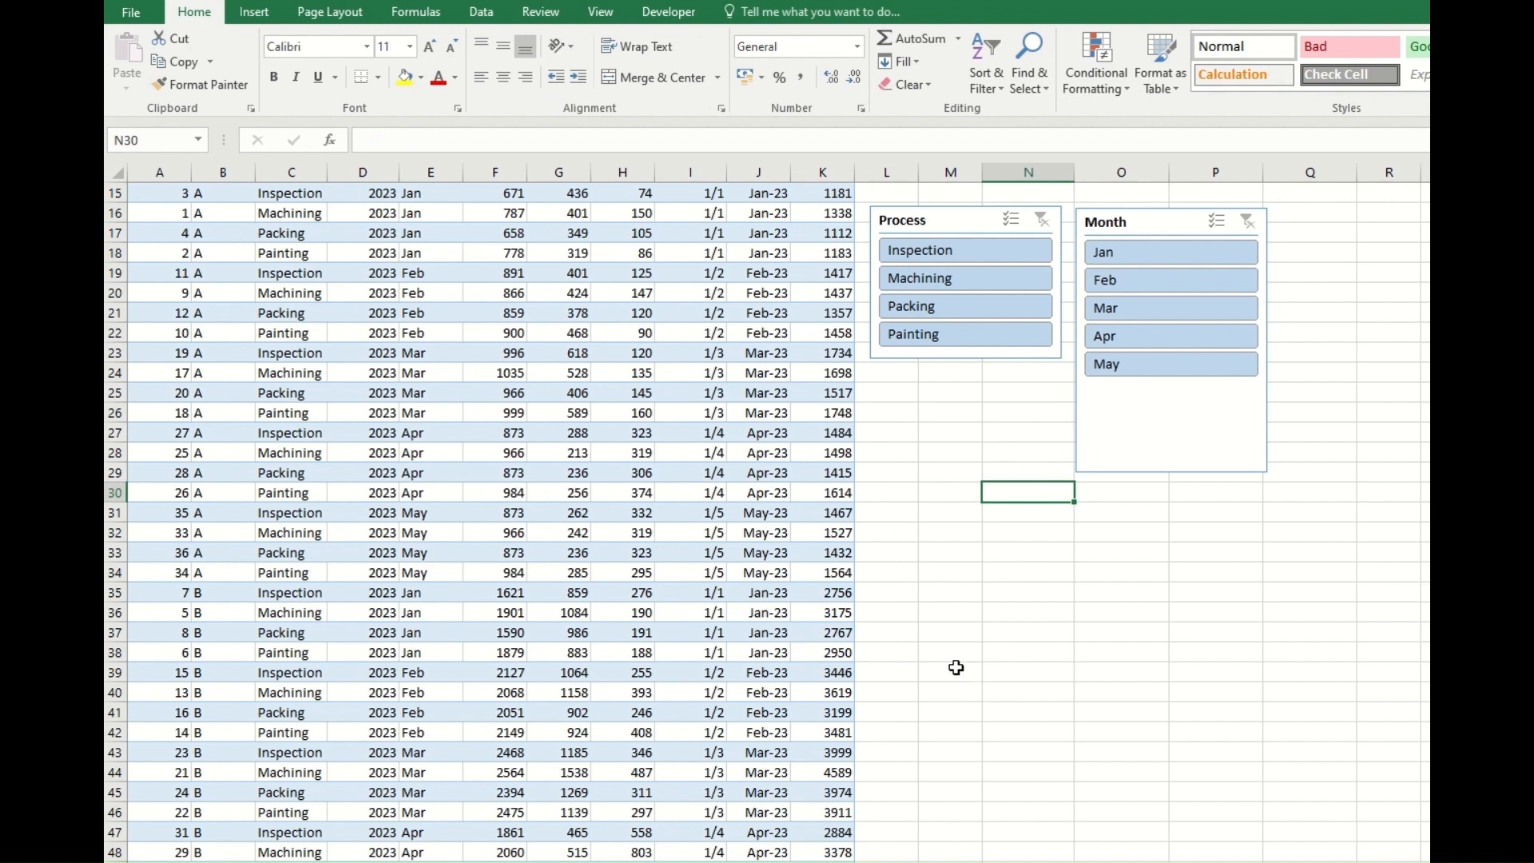
{"action": "left_click", "coordinate": [621, 555]}
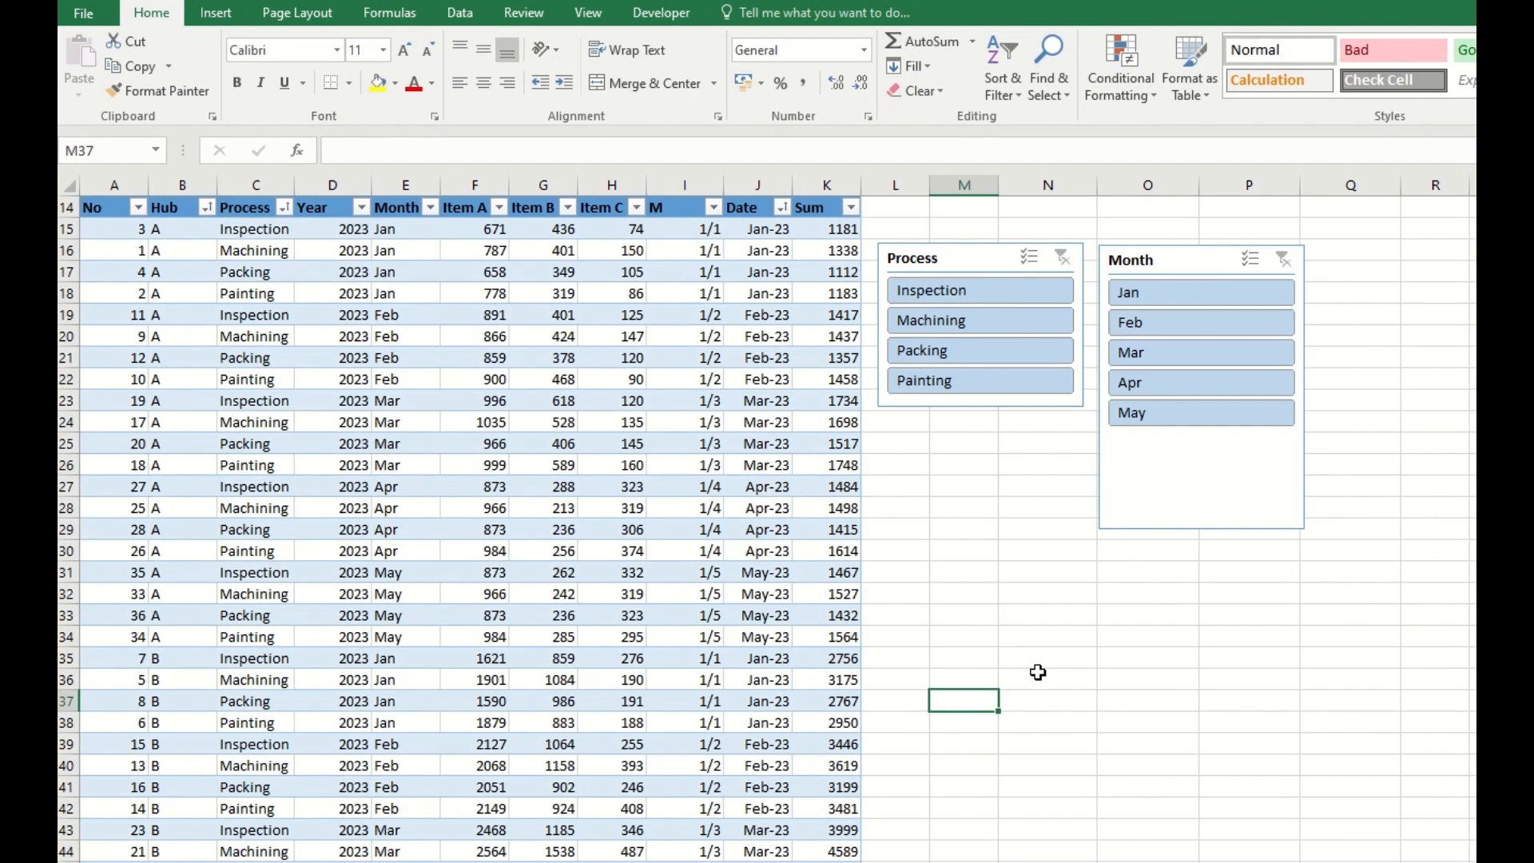